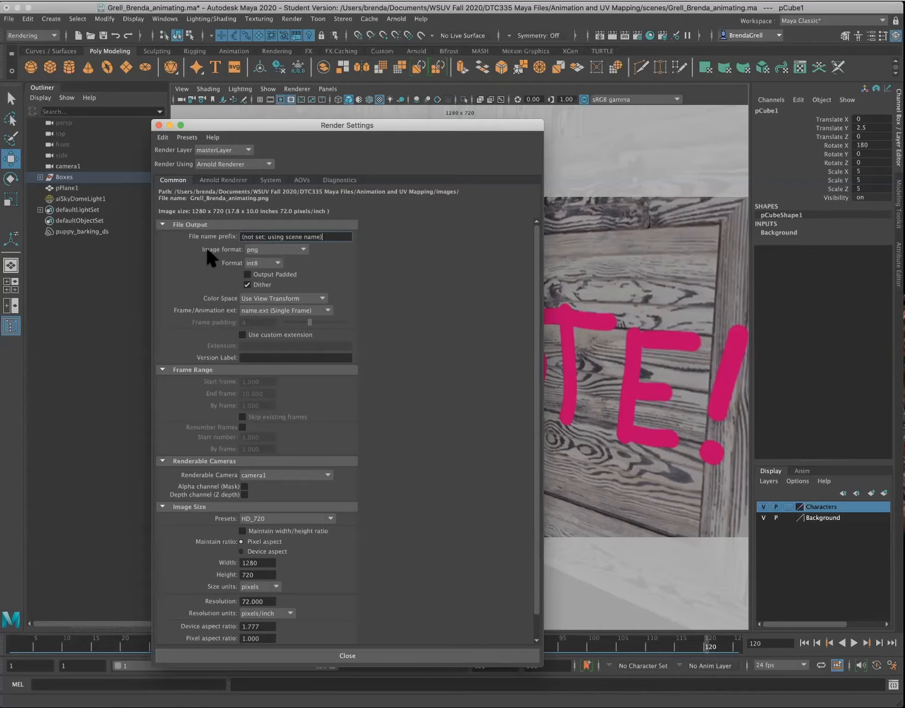
Set the render output's image format to png
click(272, 250)
click(281, 266)
click(280, 249)
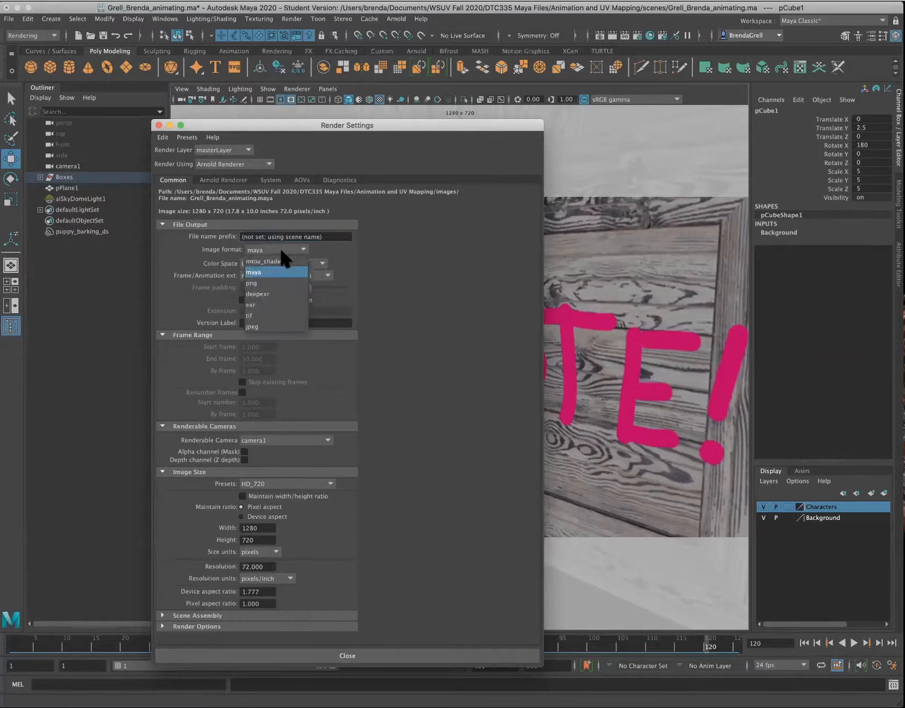
click(277, 282)
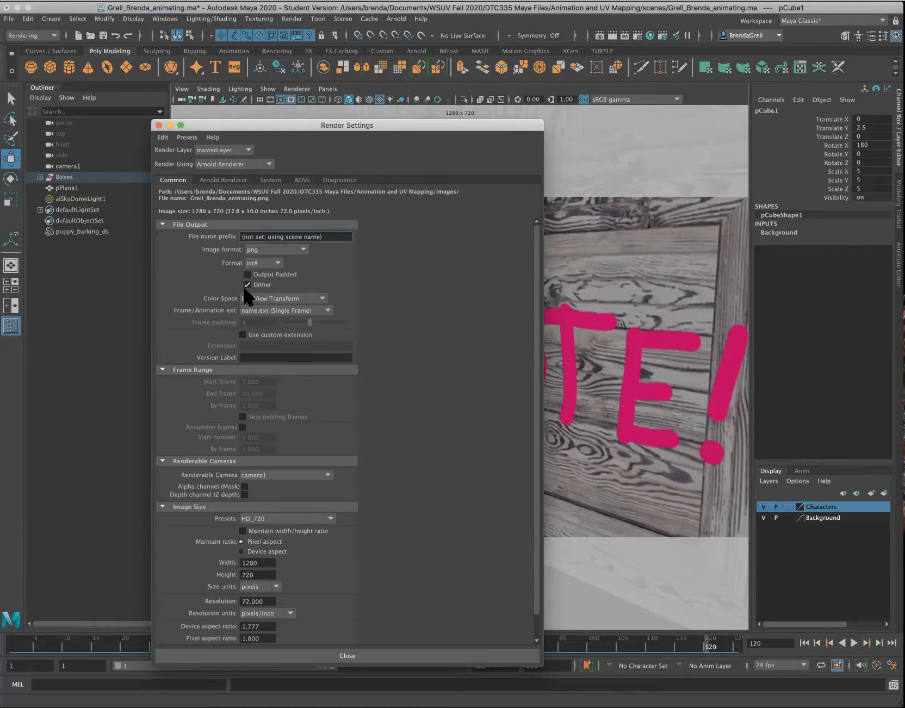
Set the frame/animation extension to name#.ext and the end frame of the range to 120
click(321, 298)
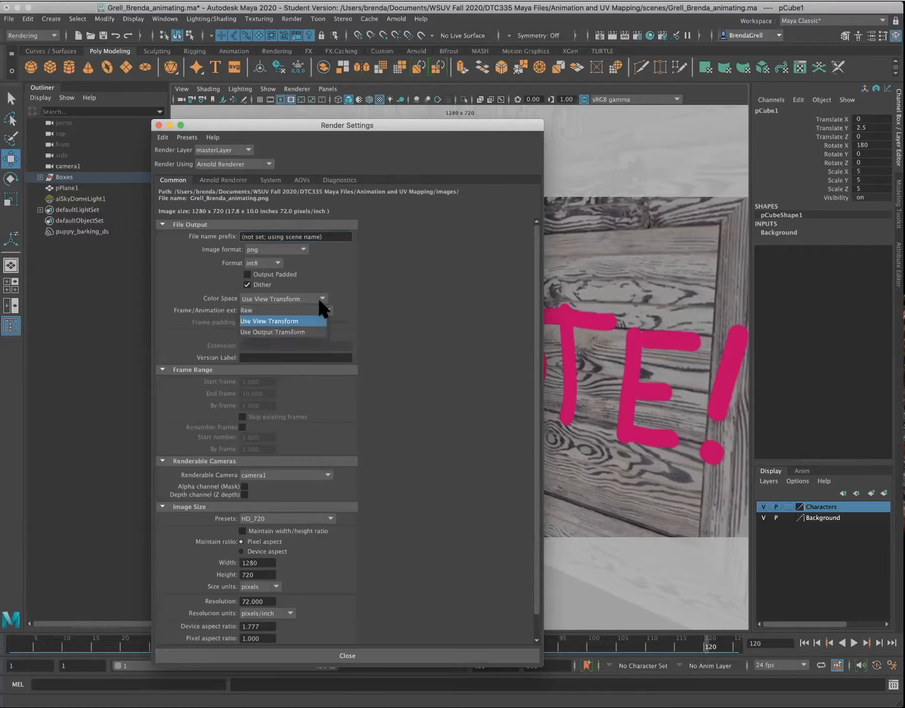
click(348, 314)
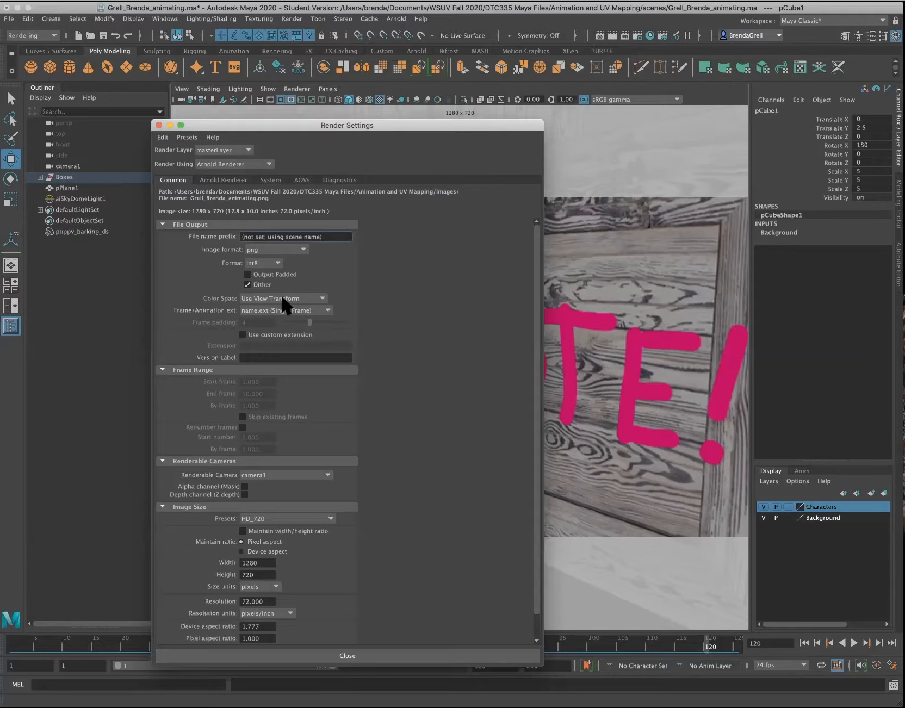
click(328, 311)
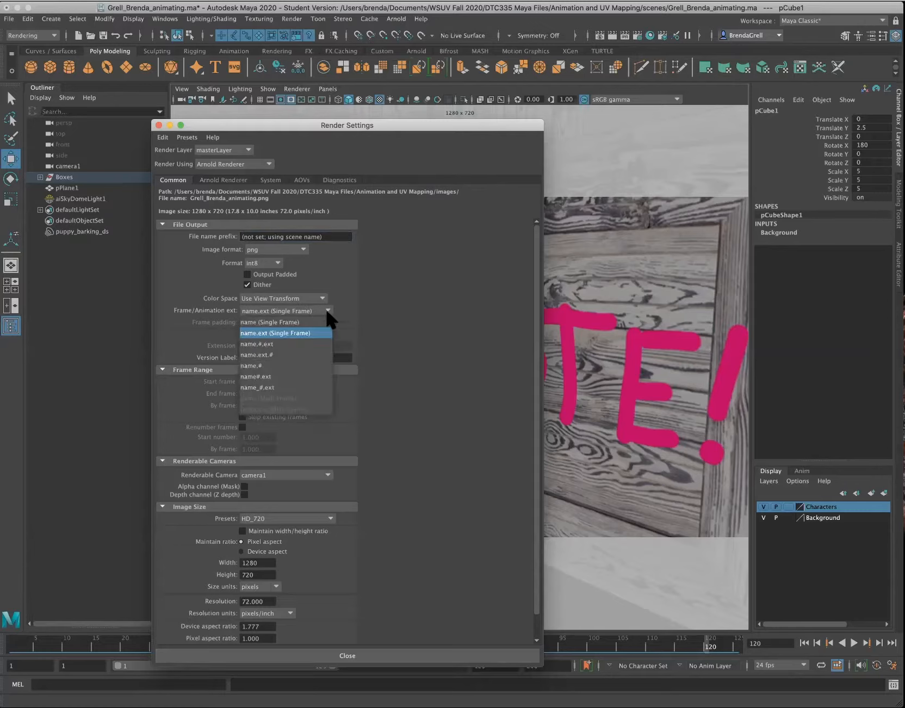
click(325, 310)
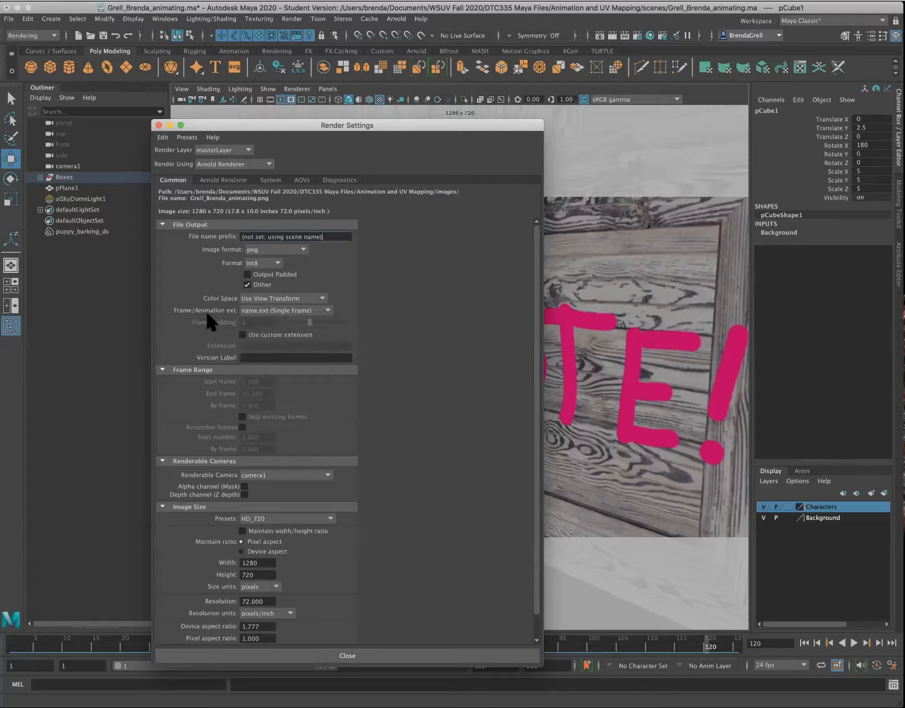
click(289, 311)
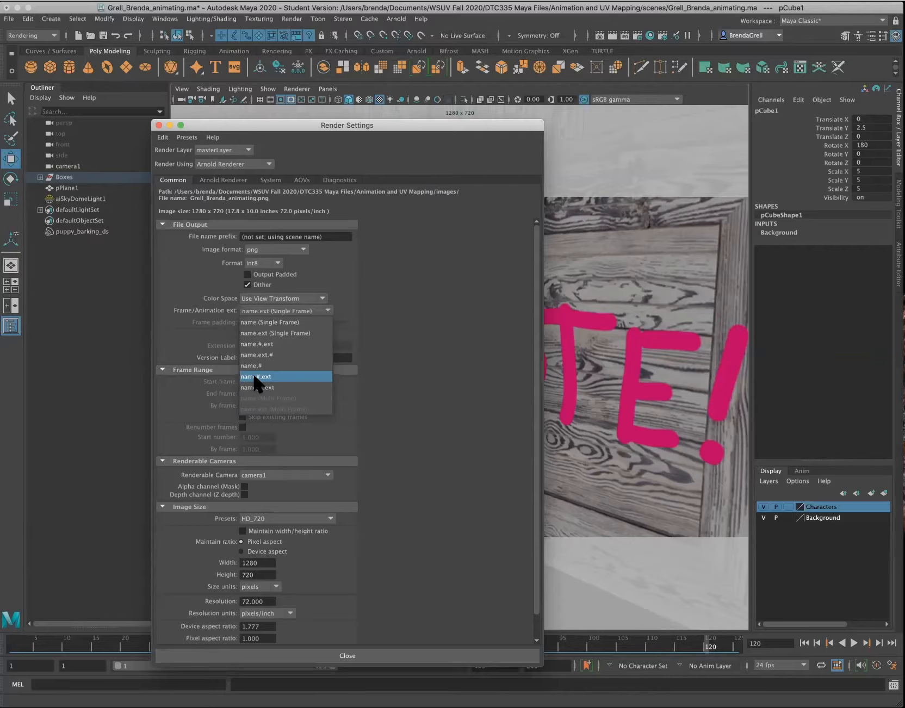
click(262, 376)
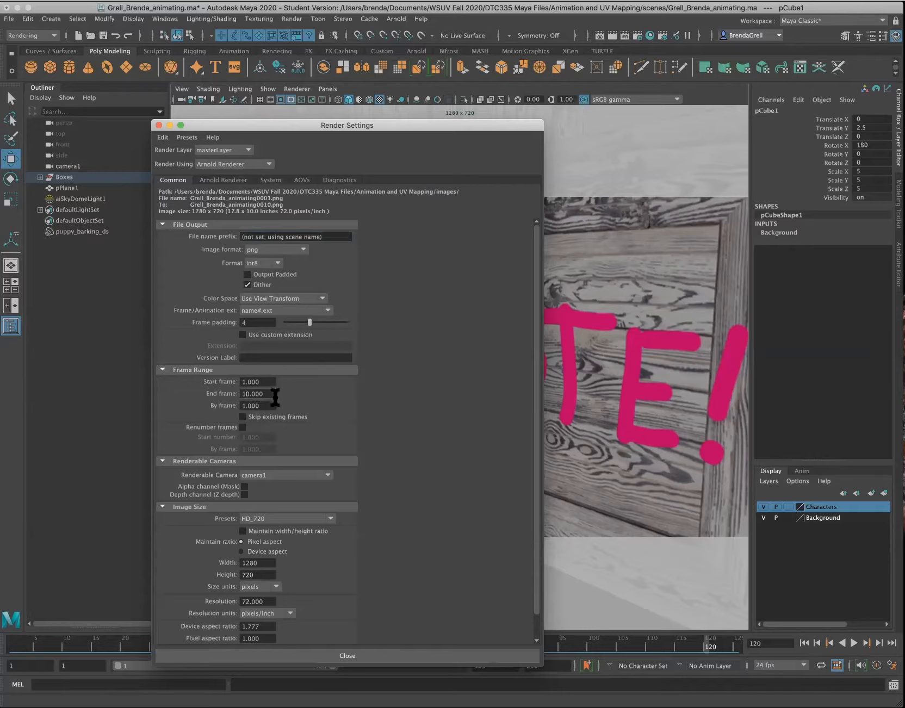
click(246, 392)
text(2)
Choose camera1 as the renderable camera and HD_720 as the image size preset
click(258, 475)
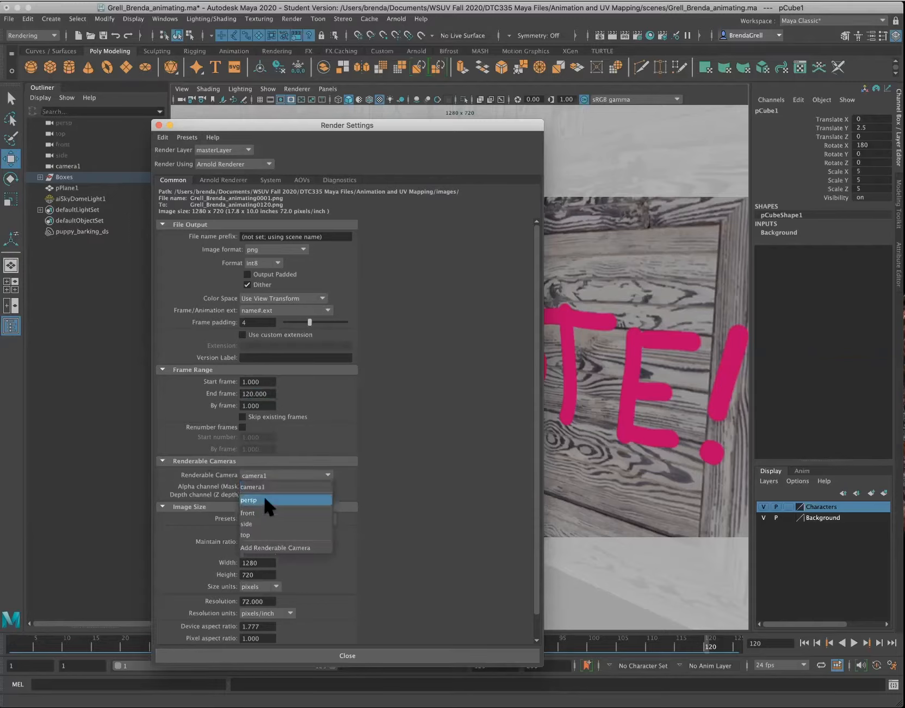
click(263, 493)
click(261, 472)
click(261, 495)
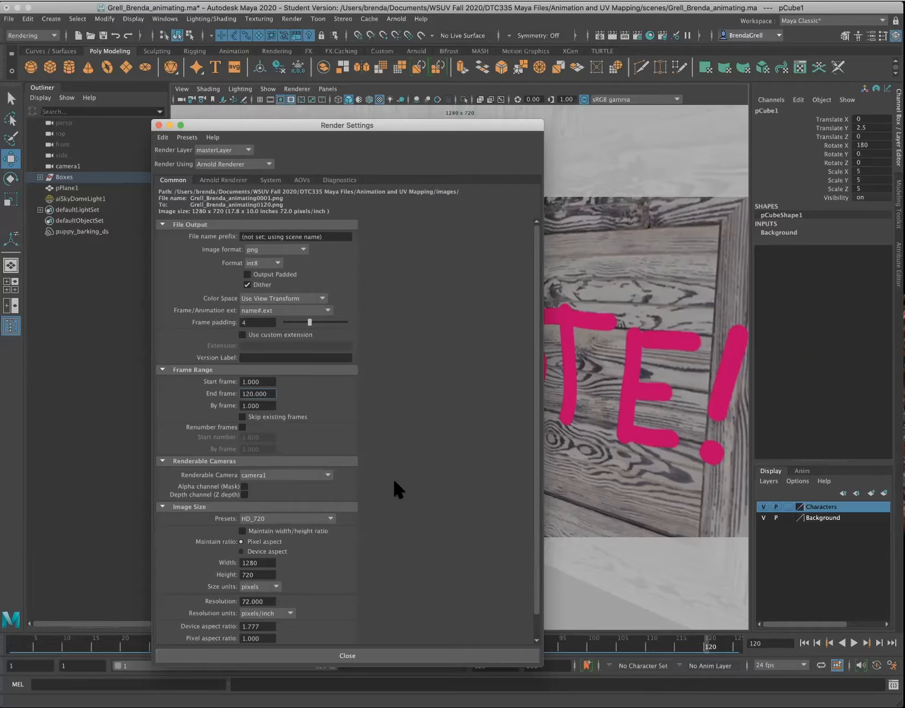
click(266, 518)
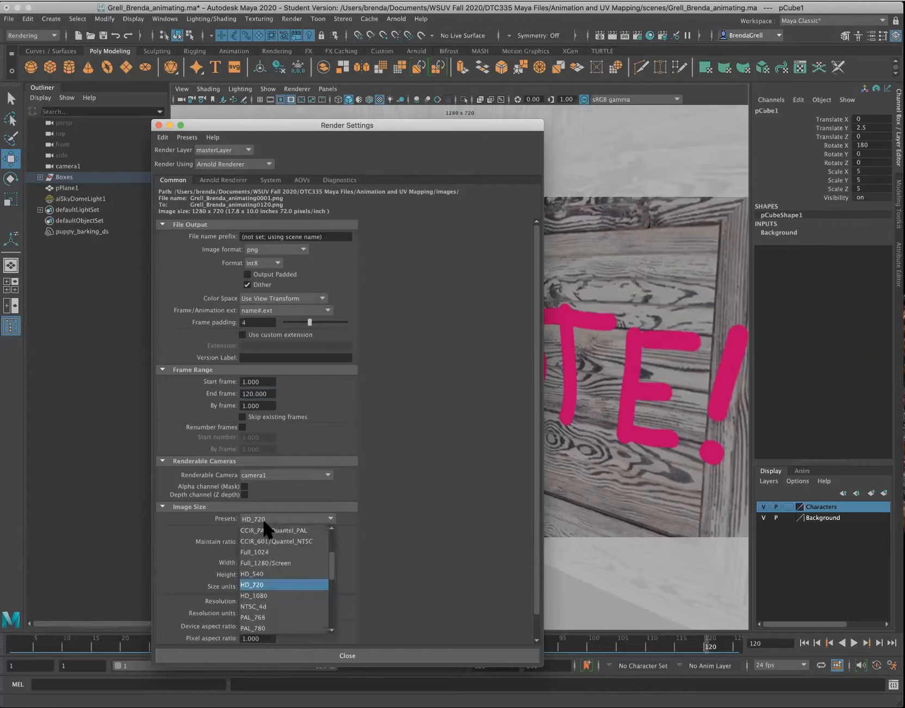
click(274, 585)
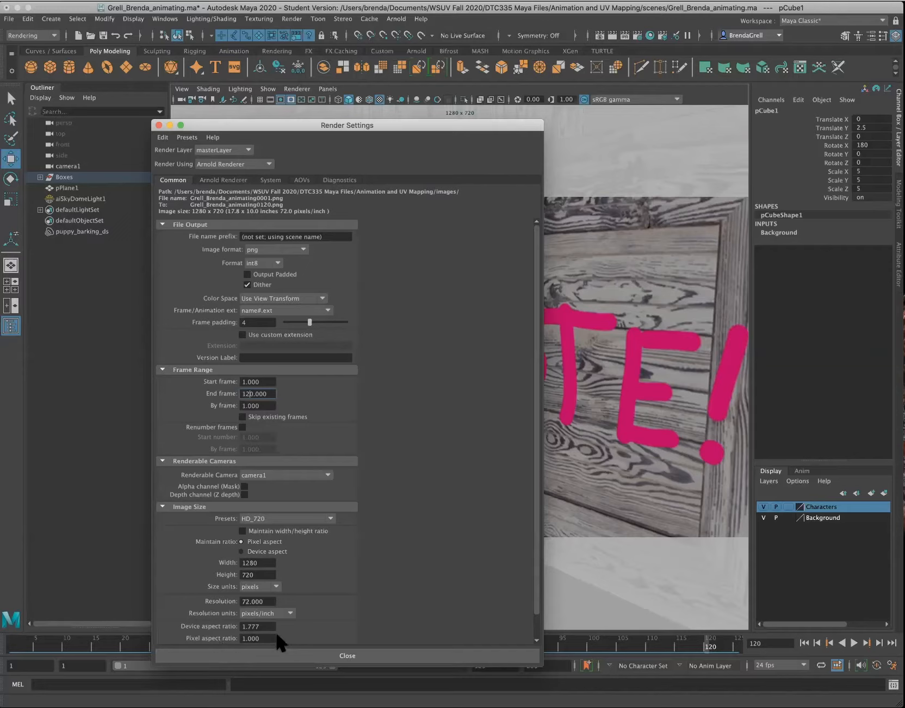
Check the Motion Blur settings of the Arnold renderer
click(219, 180)
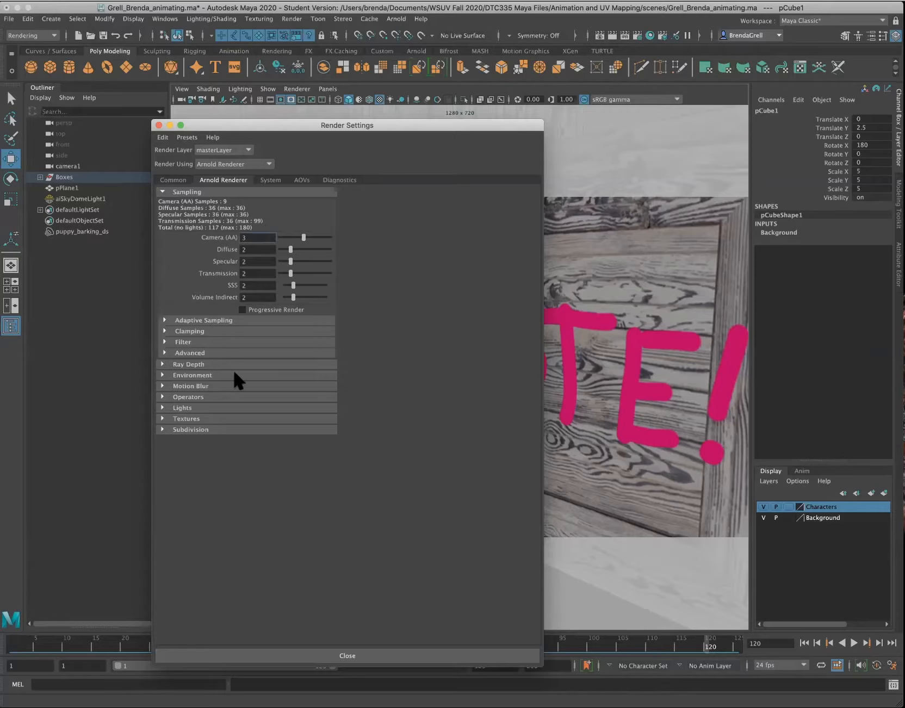
click(218, 385)
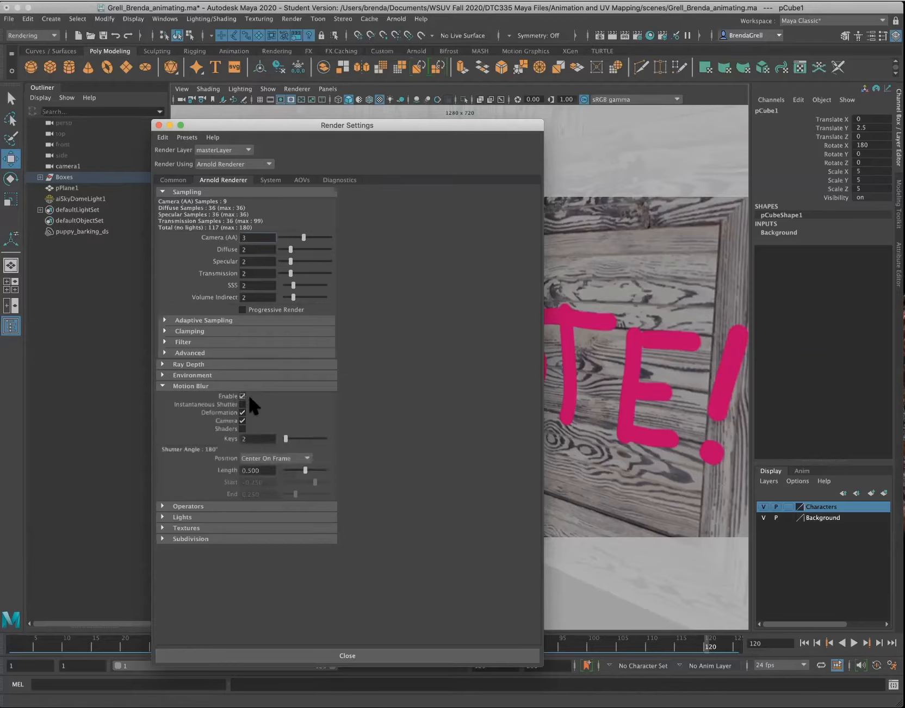
click(162, 386)
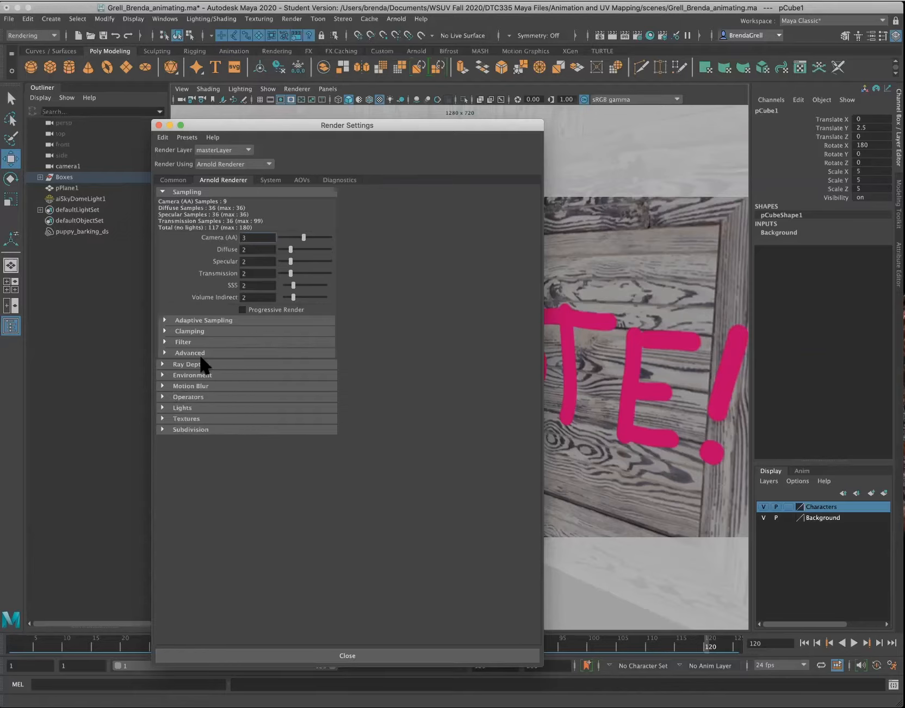
Look through the System, AOVs, Diagnostics, Common and Arnold Renderer settings, and close the render settings
click(271, 180)
click(302, 180)
click(333, 180)
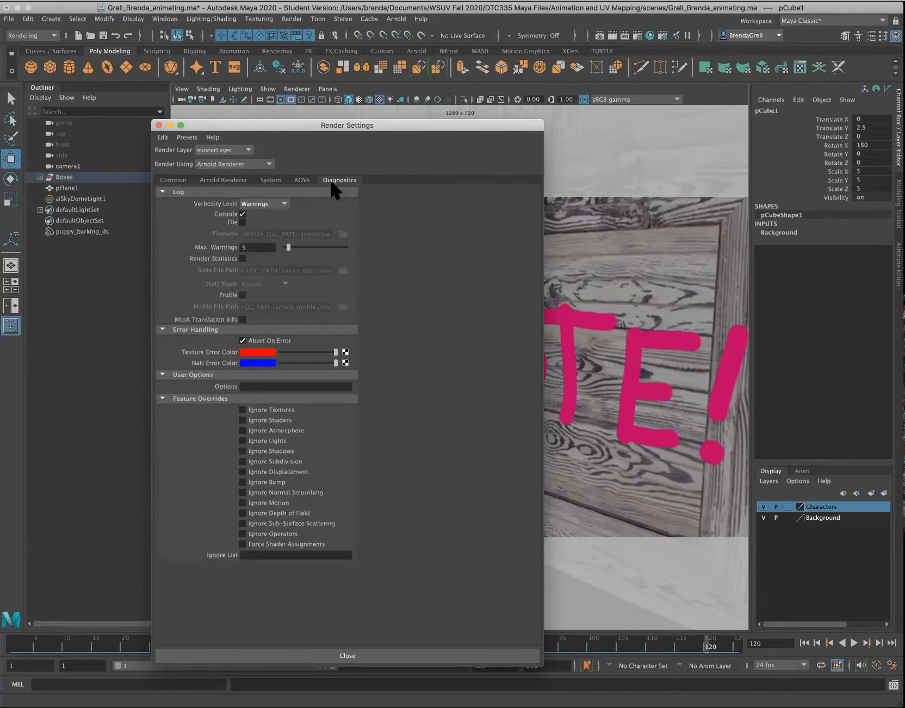
click(267, 180)
click(224, 180)
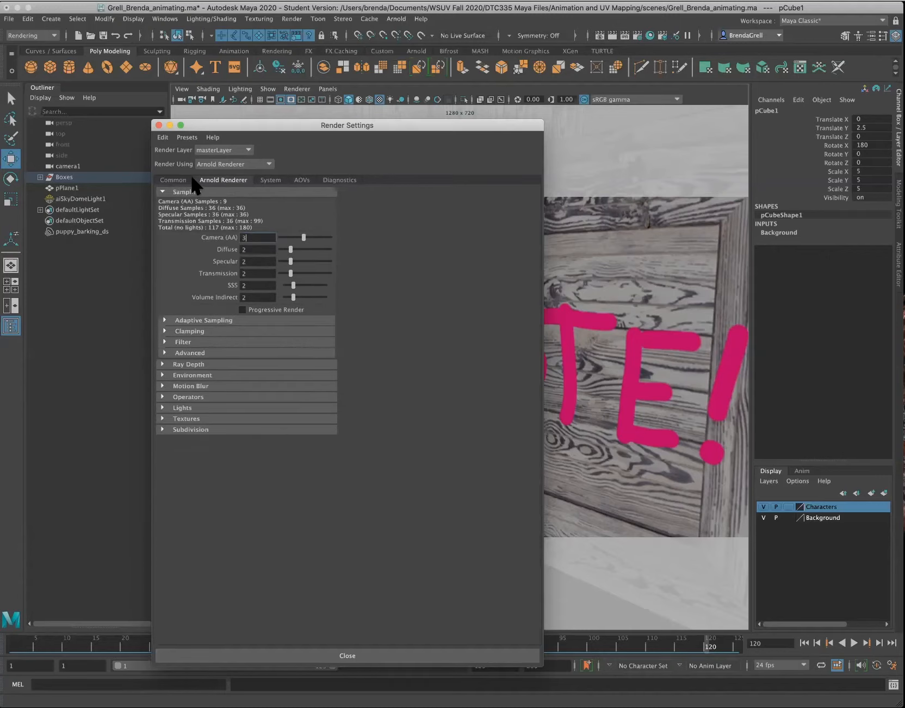
click(187, 180)
click(220, 182)
click(177, 181)
click(208, 183)
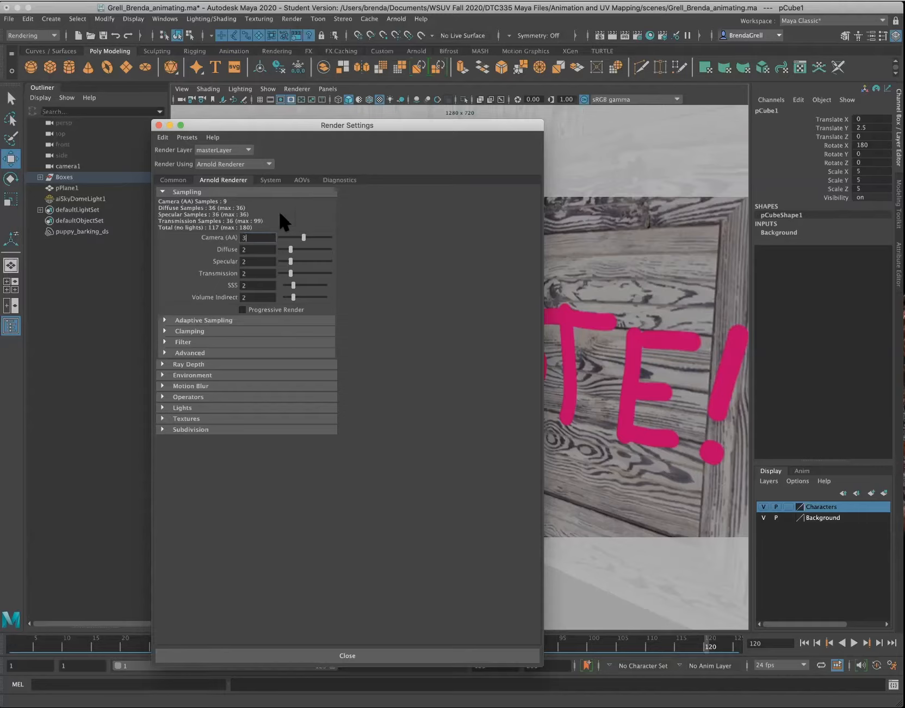
click(363, 658)
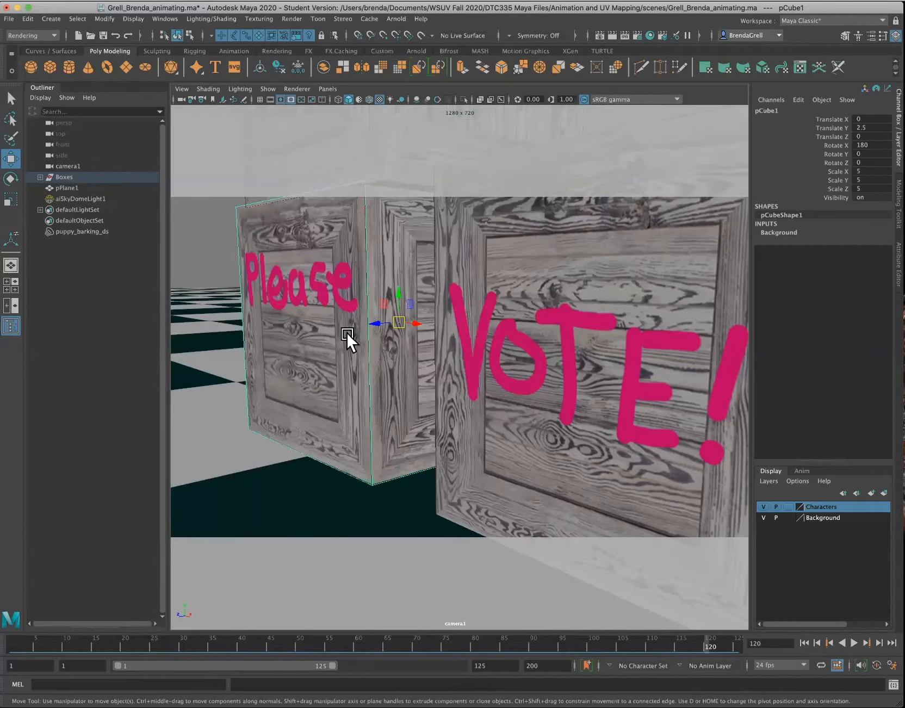
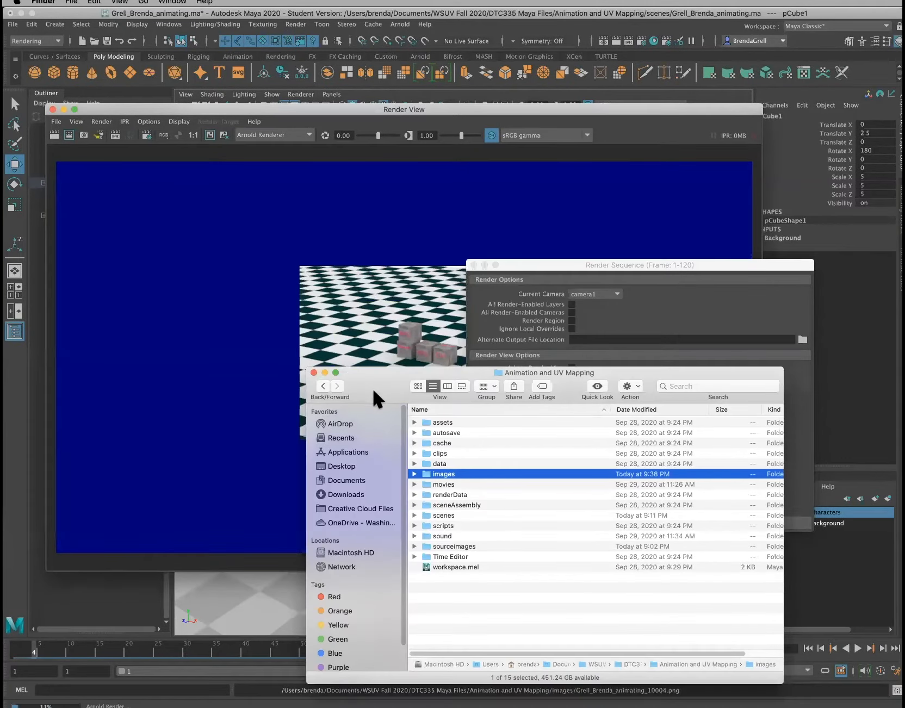
Expand the project's images folder in the Finder window and look through the rendered PNG frames
drag(373, 387, 389, 388)
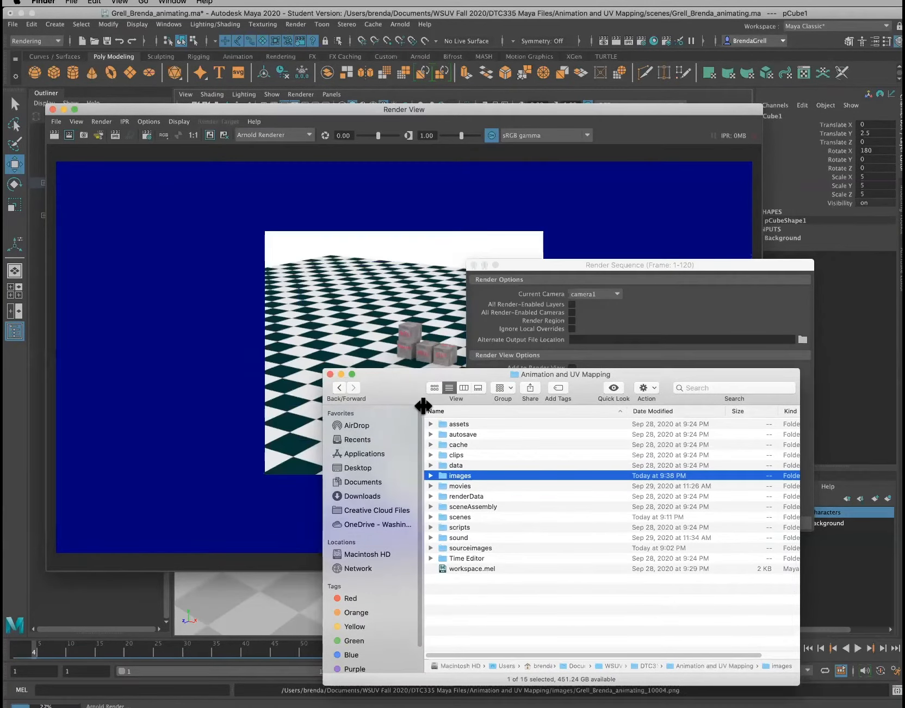
click(430, 474)
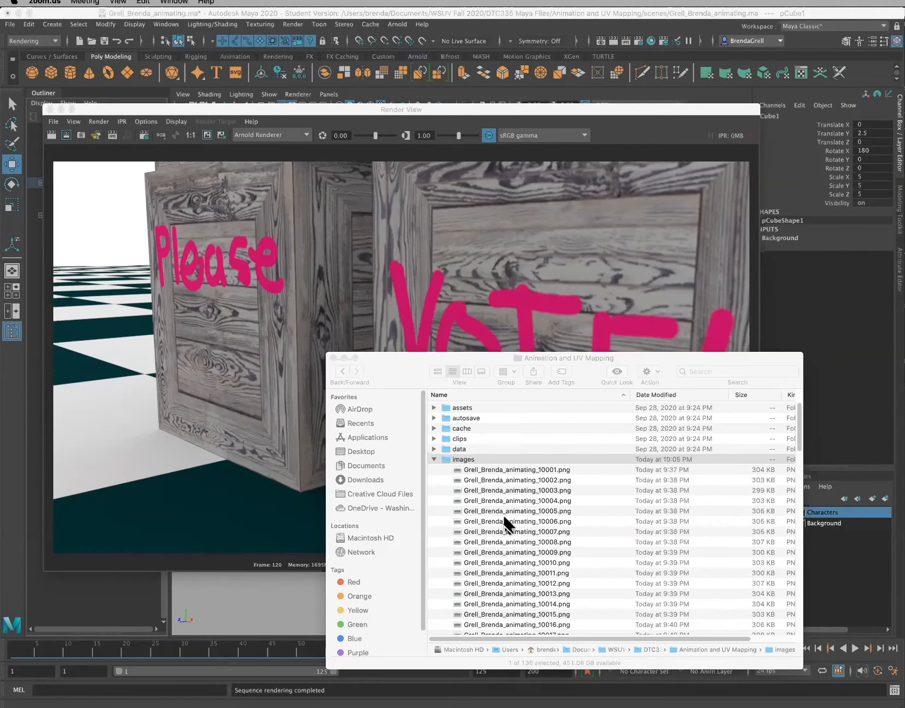
scroll(506, 521, down, 1)
click(472, 456)
scroll(500, 499, down, 1)
scroll(500, 498, down, 10)
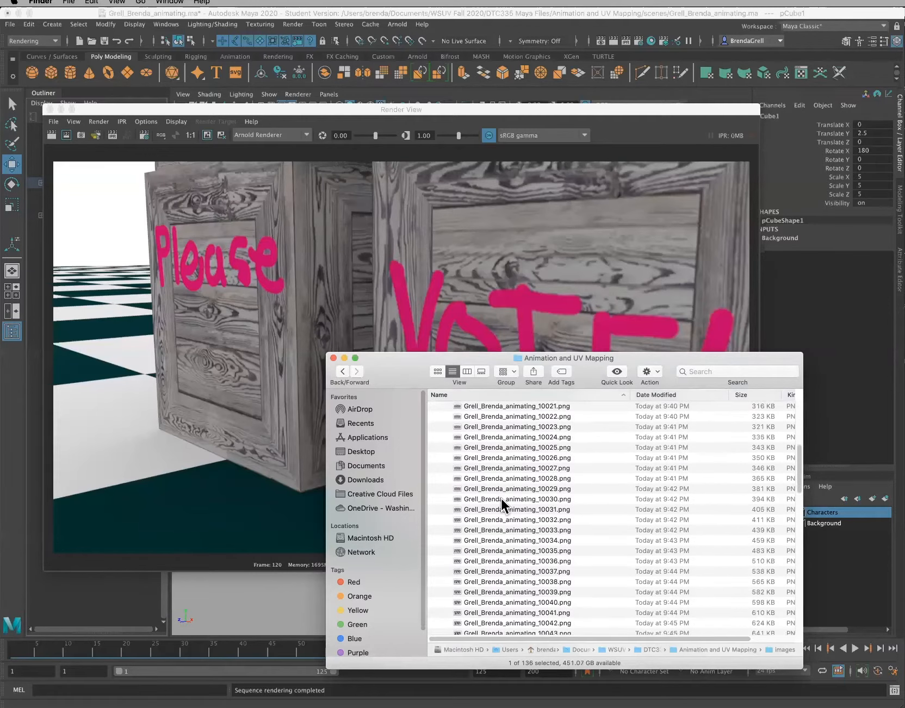
scroll(500, 498, down, 5)
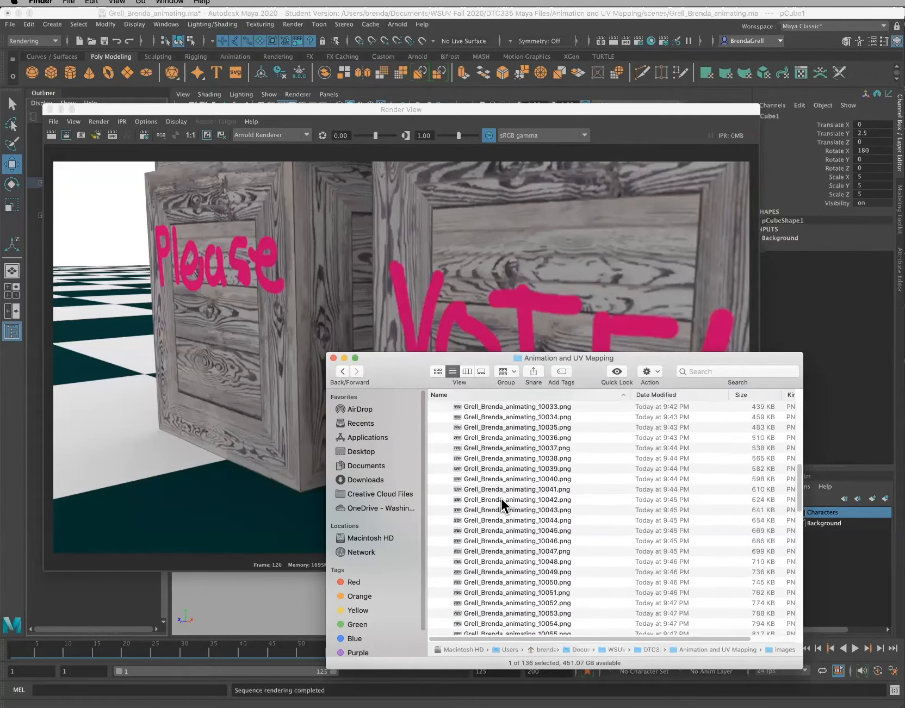
scroll(500, 498, down, 6)
Preview the rendered image numbered 10067 from the images folder and close it again
click(458, 488)
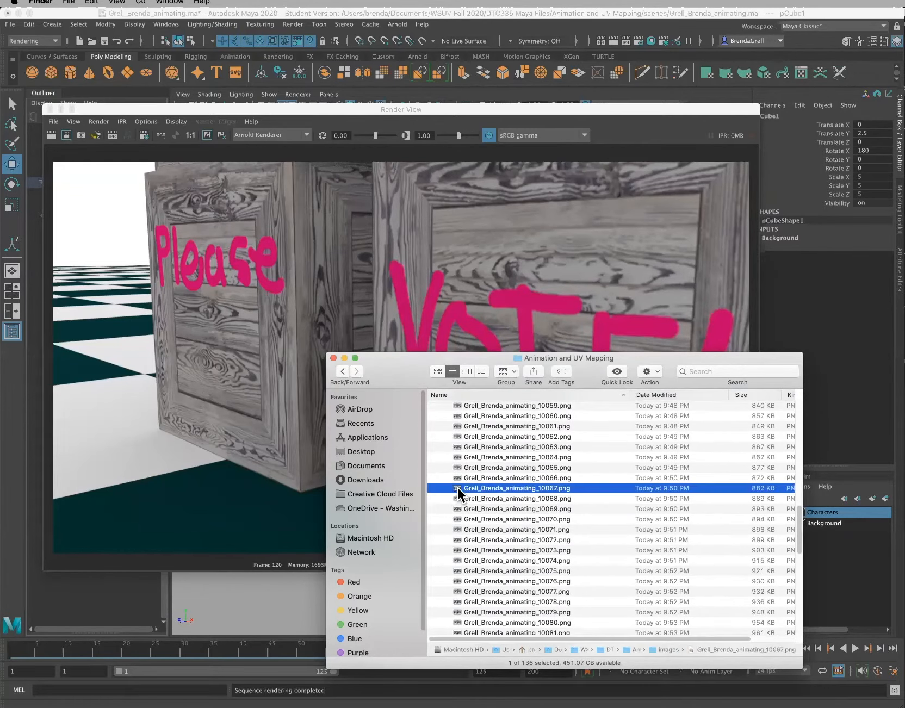
double_click(457, 488)
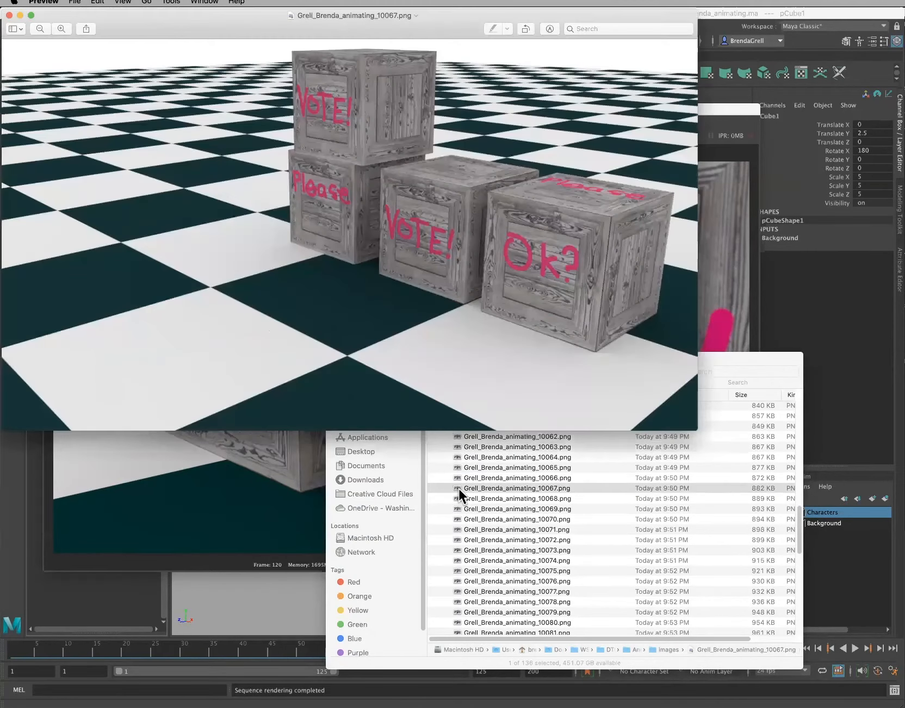
click(9, 15)
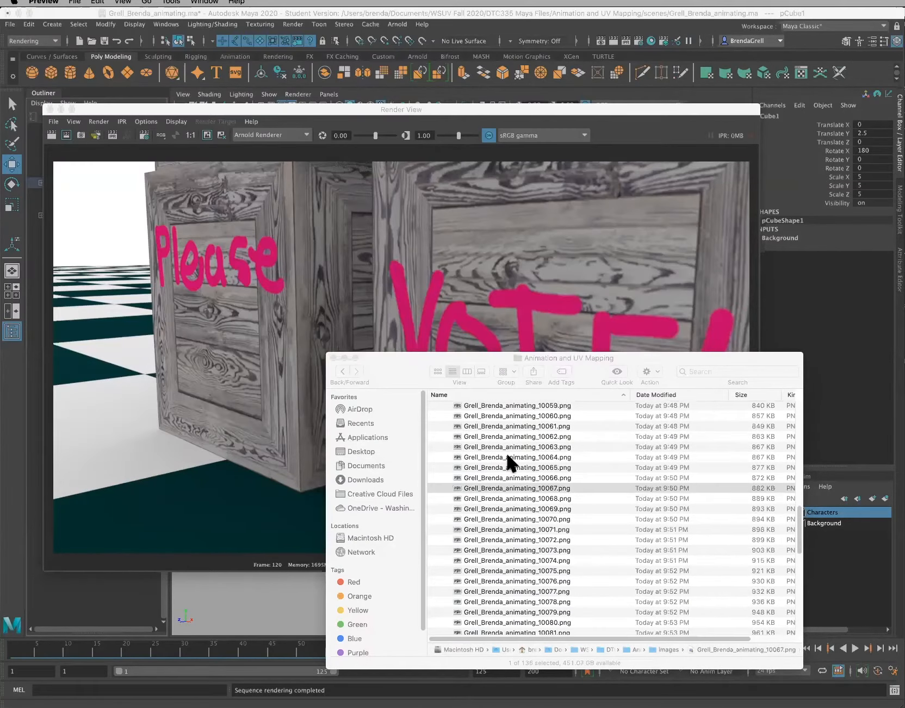
Check the image sequence through its last frame, numbered 10120, and return to the start of the list
scroll(515, 566, down, 10)
scroll(515, 565, down, 5)
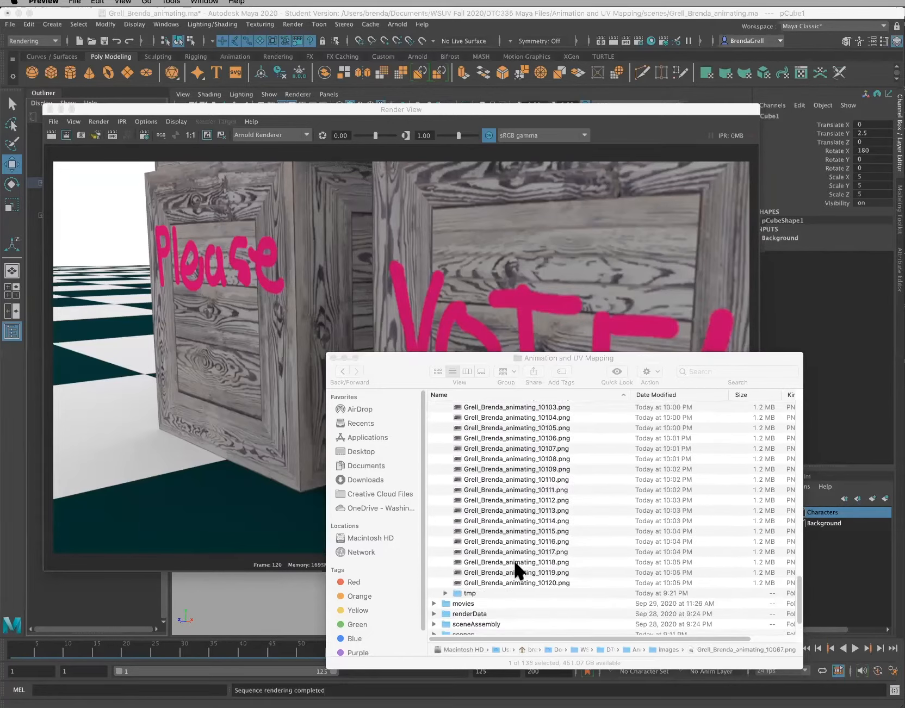
click(555, 551)
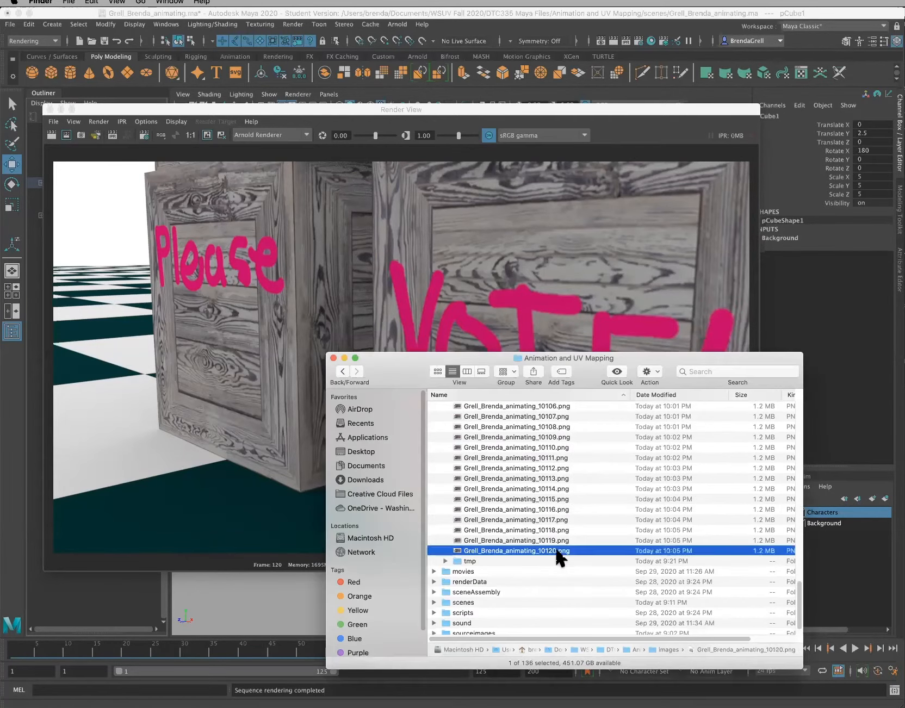
scroll(556, 551, up, 20)
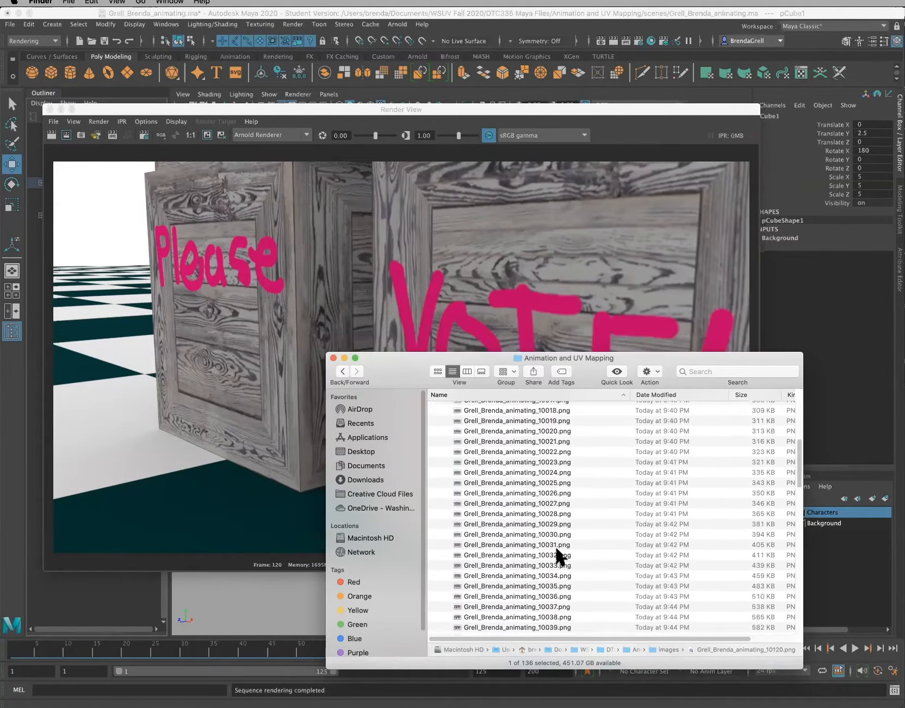
scroll(556, 549, up, 3)
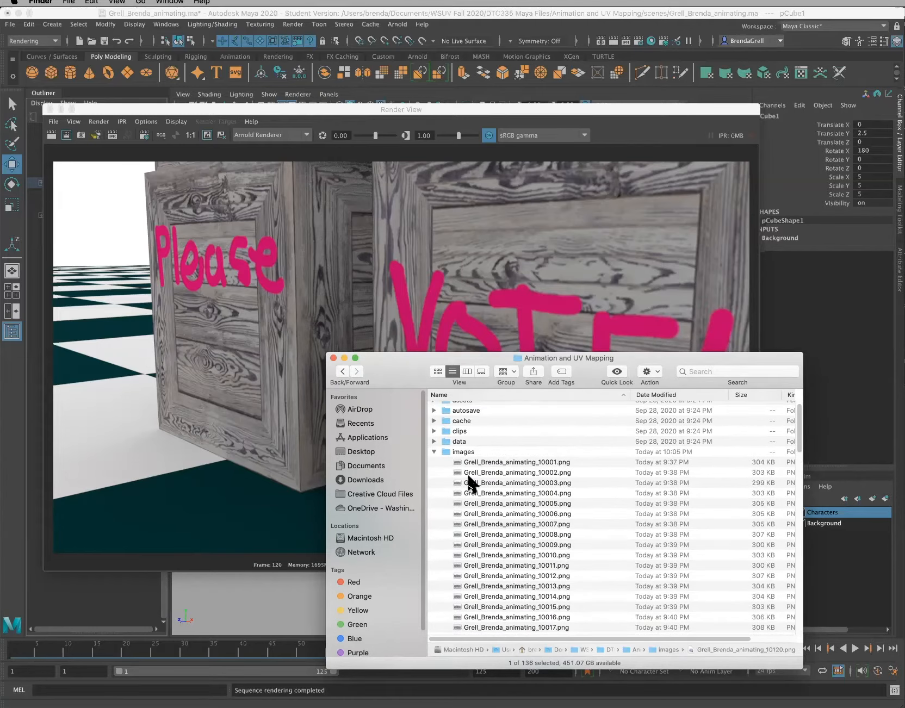
Create a folder named "Project 1 After Effects Composite" inside the DTC335 Maya Files folder
click(455, 450)
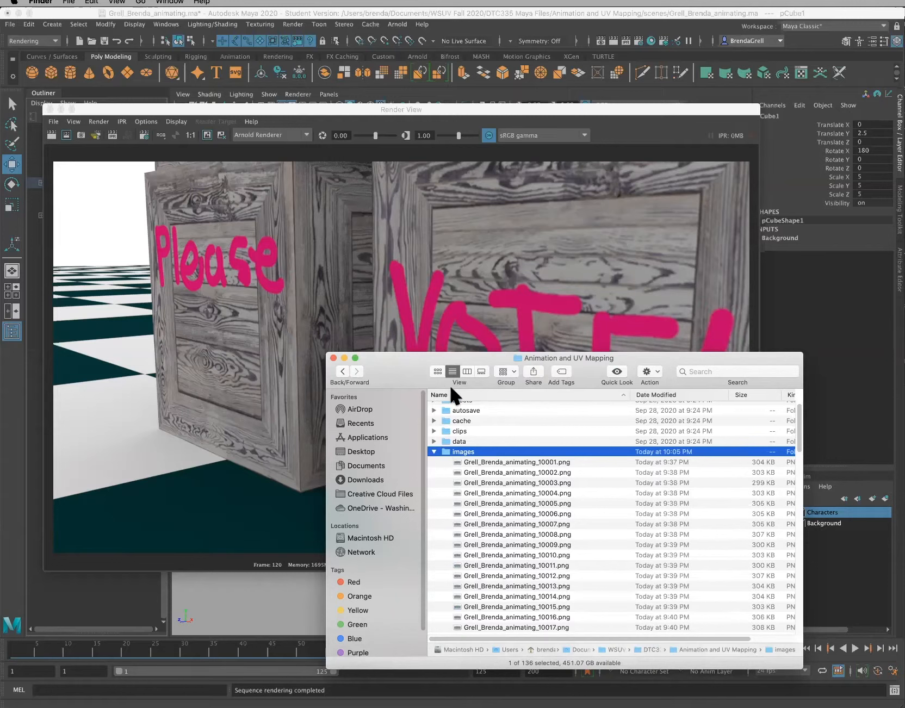
click(342, 371)
click(544, 408)
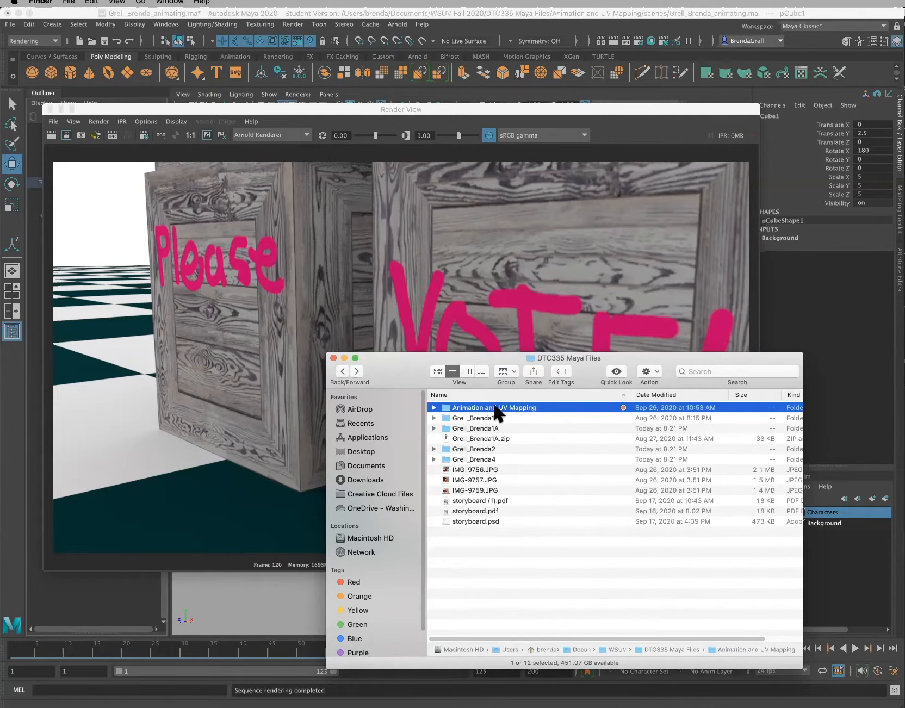
right_click(486, 548)
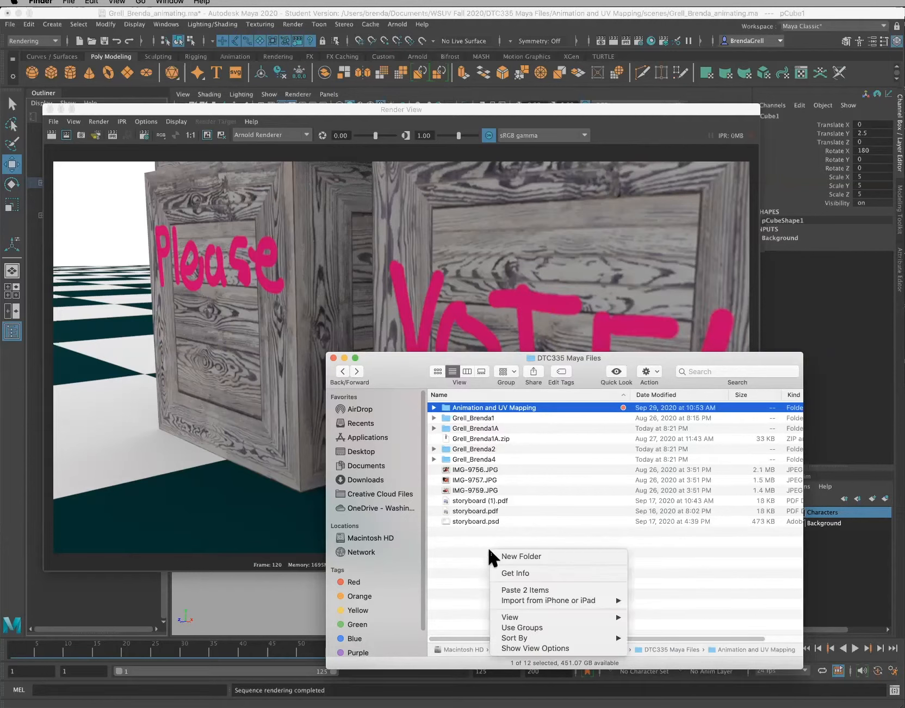
click(509, 554)
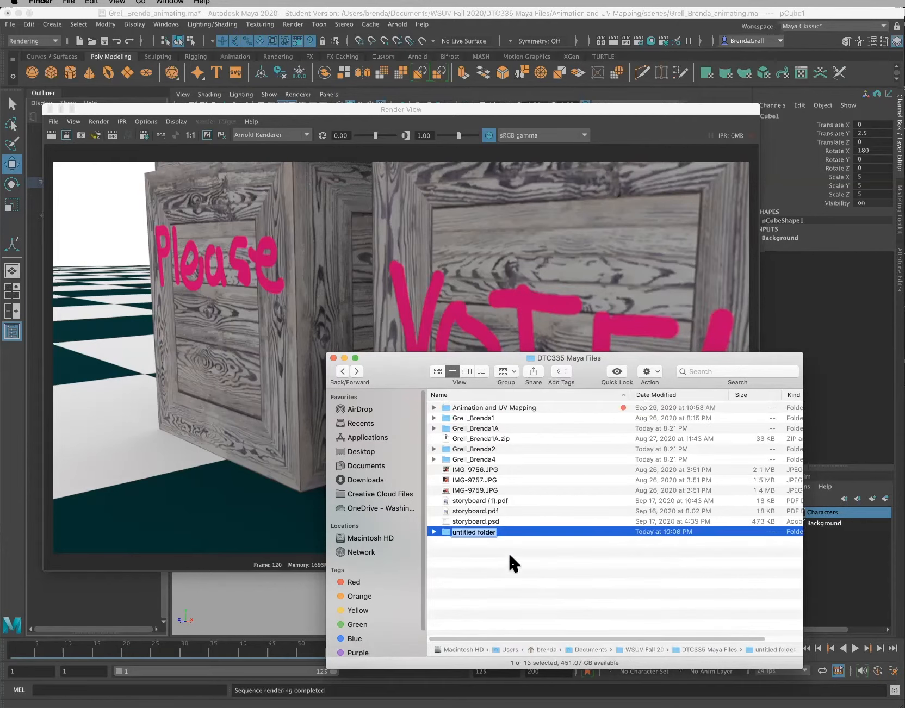
text(Maya)
text( 1 After Effects Composite)
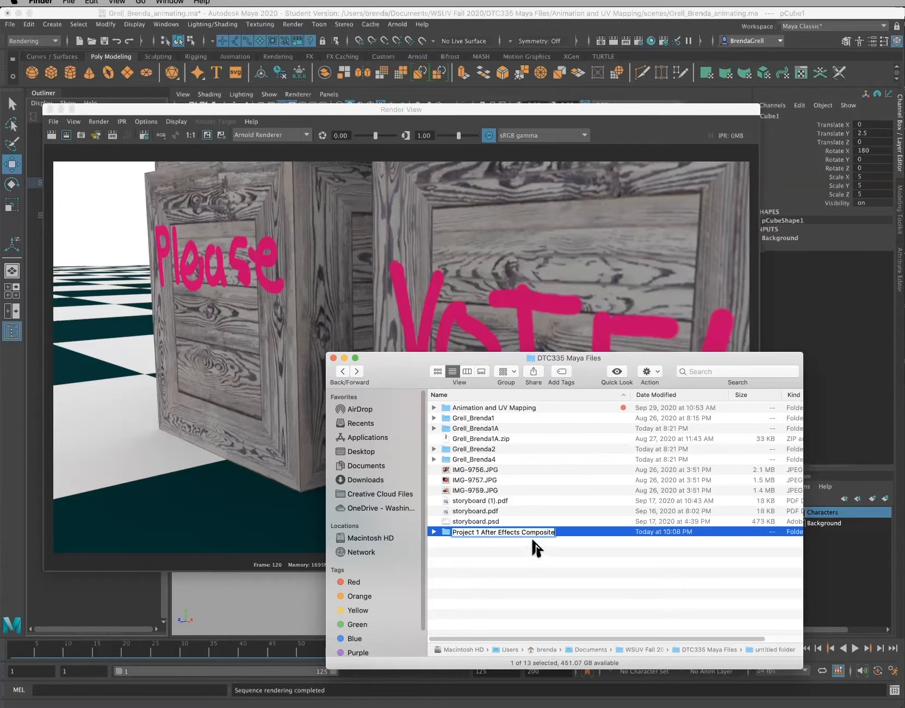
key(Return)
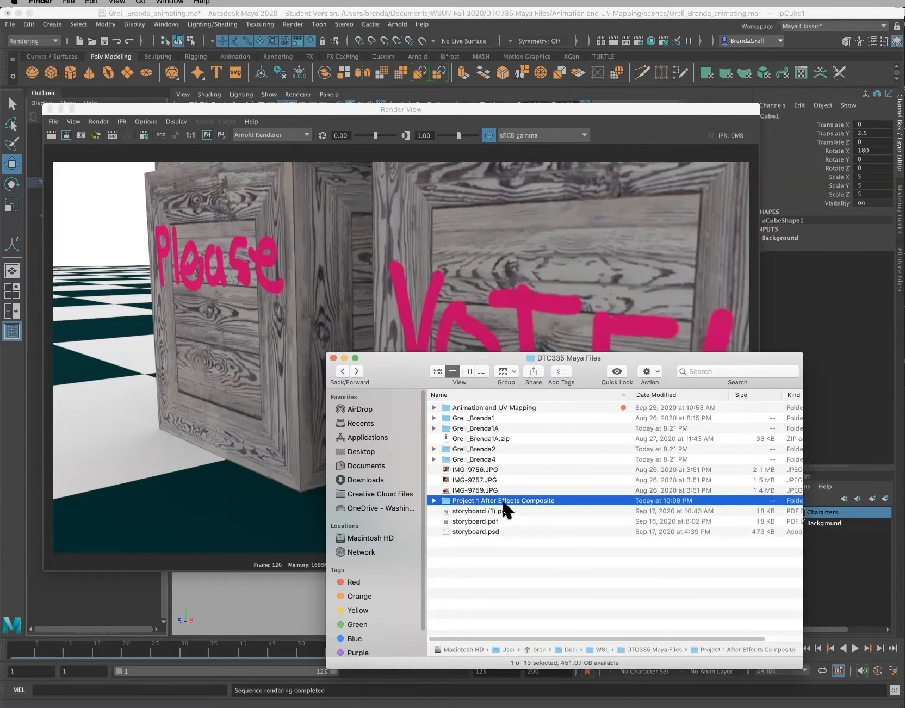
Move all the rendered PNG frames, 10001 to 10120, from the Animation and UV Mapping project's images folder into Project 1 After Effects Composite
click(442, 408)
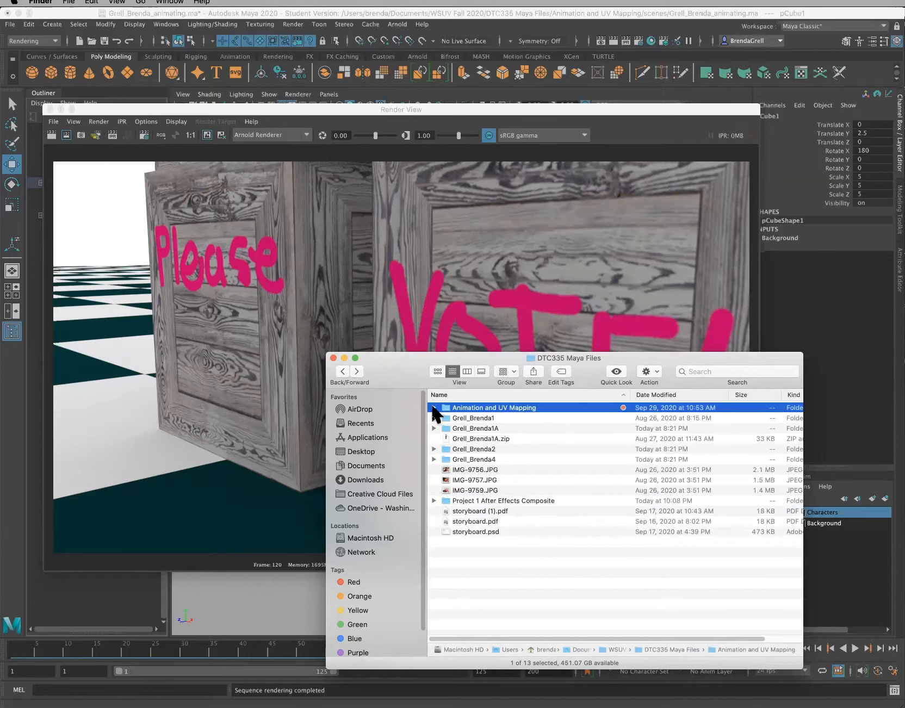
click(434, 407)
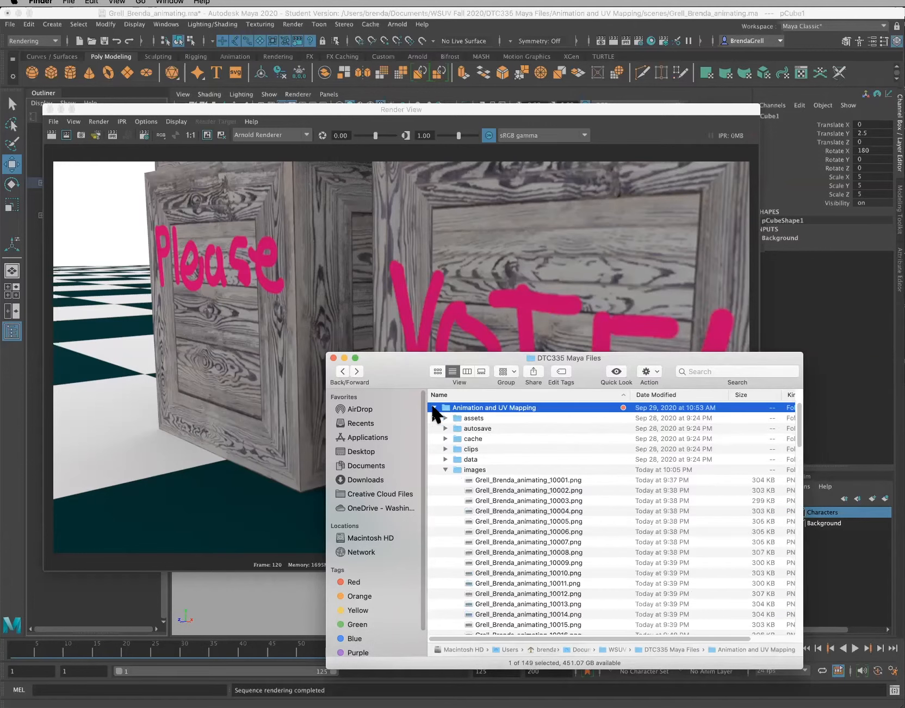
click(490, 481)
scroll(489, 541, down, 15)
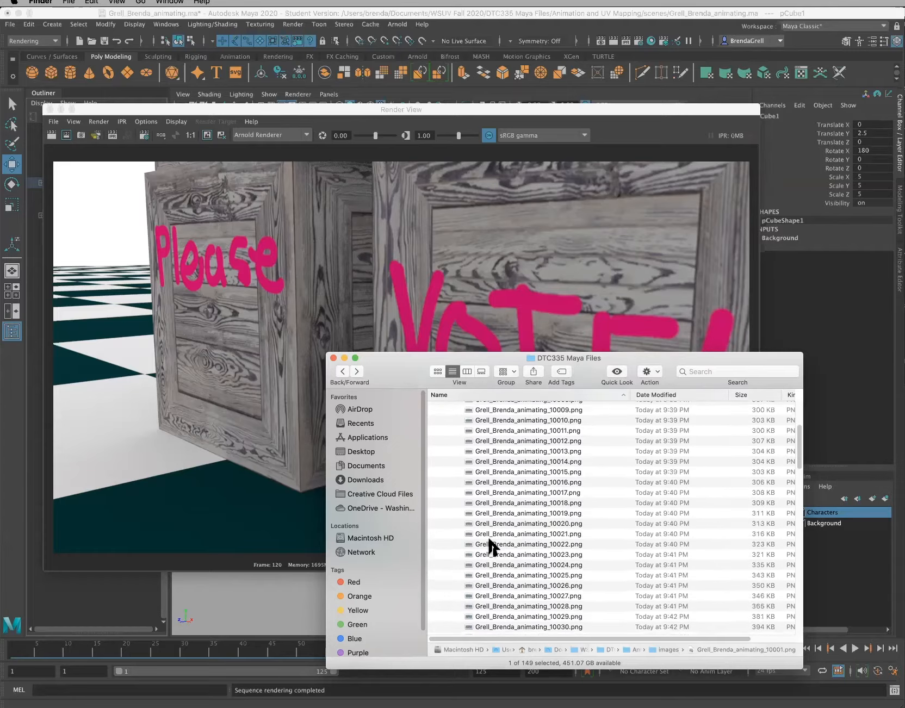
scroll(489, 541, down, 15)
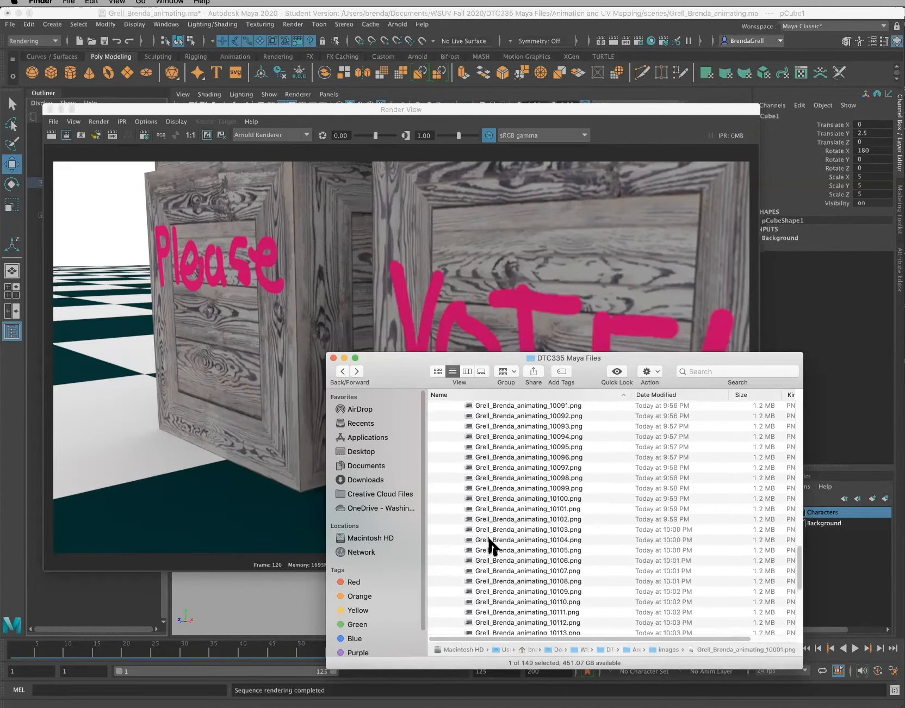
scroll(489, 513, up, 20)
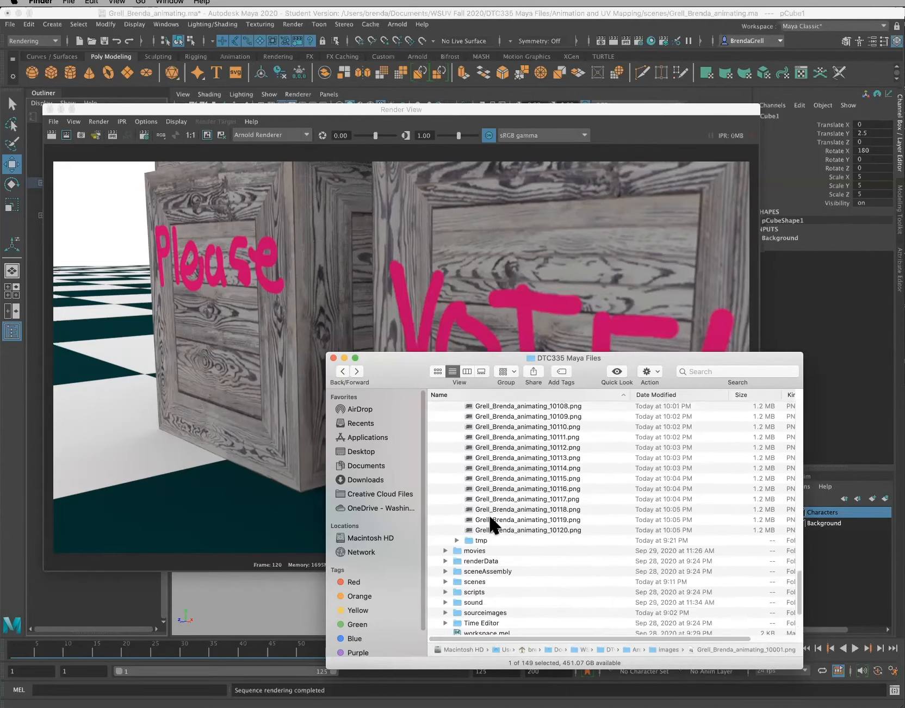
scroll(499, 499, down, 20)
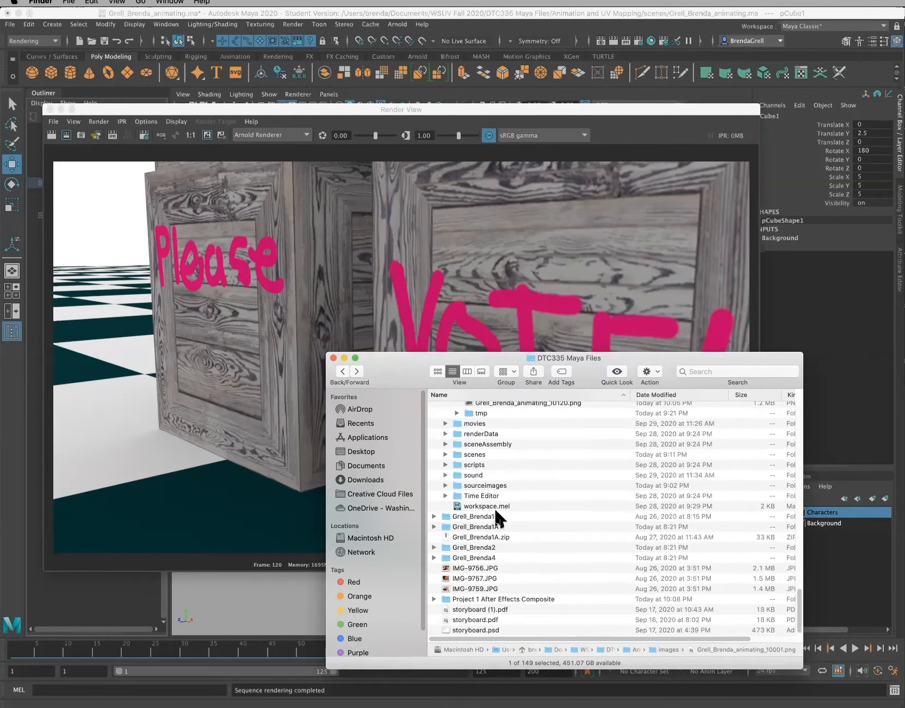
scroll(497, 511, up, 4)
shift+click(502, 467)
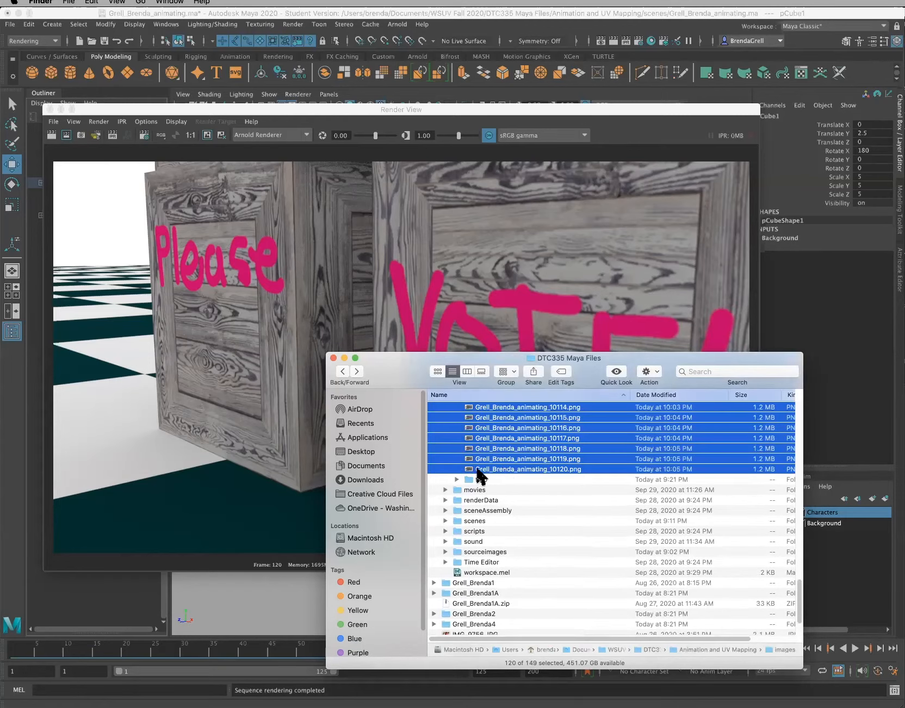
drag(468, 473, 470, 602)
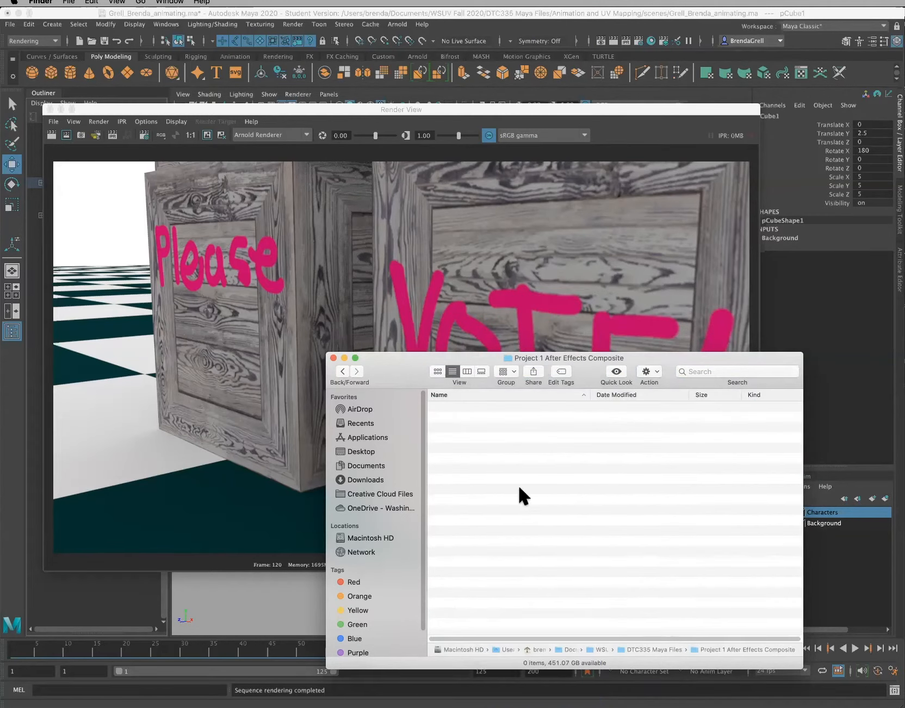
scroll(560, 535, up, 20)
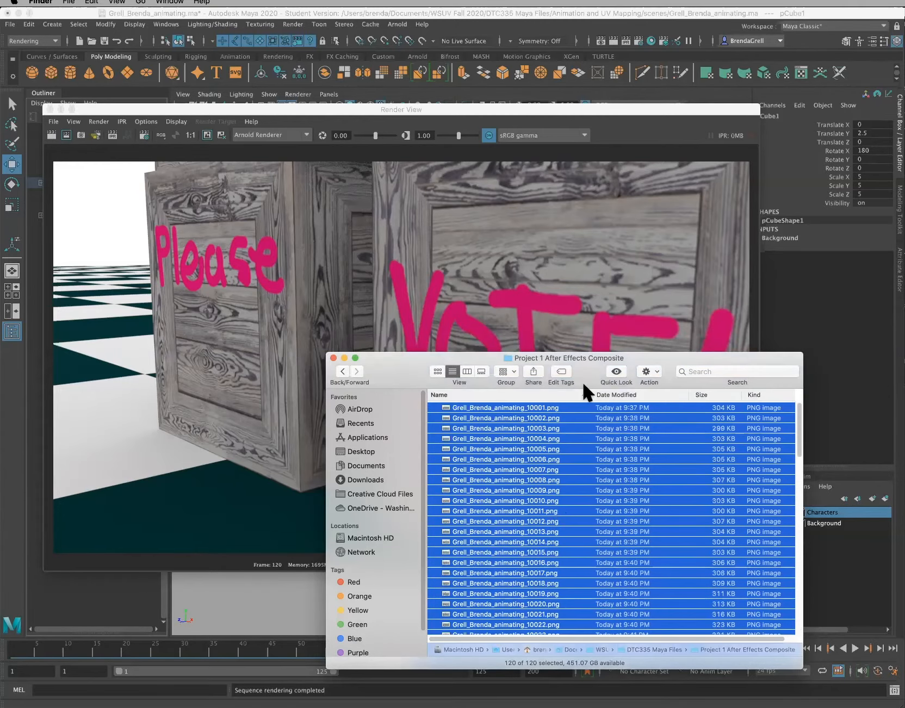
Check the source project's images folder in DTC335 Maya Files and reopen Project 1 After Effects Composite
click(342, 370)
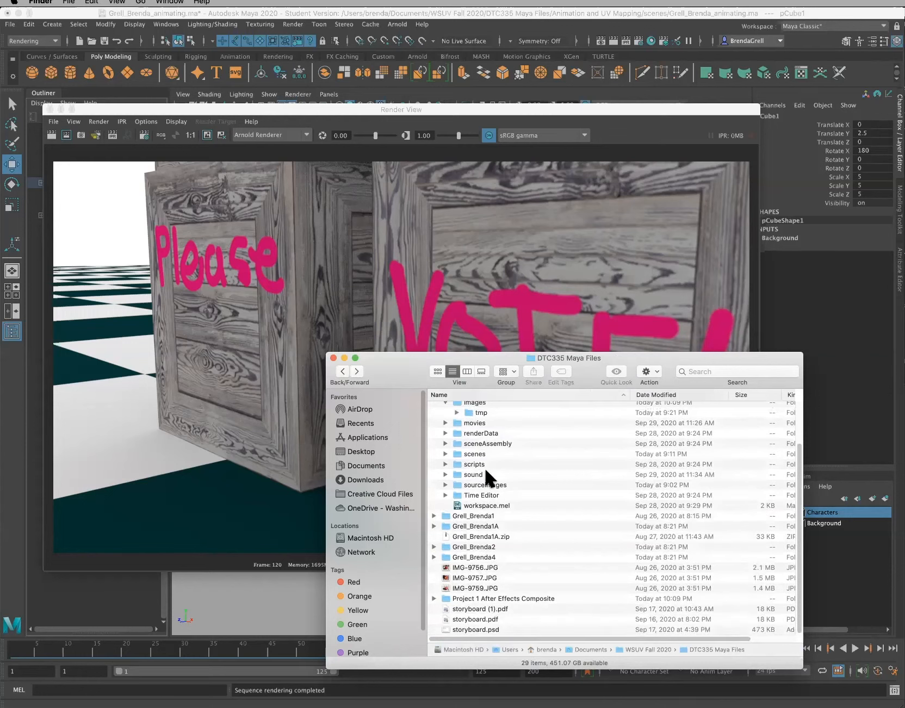
click(489, 598)
double_click(564, 602)
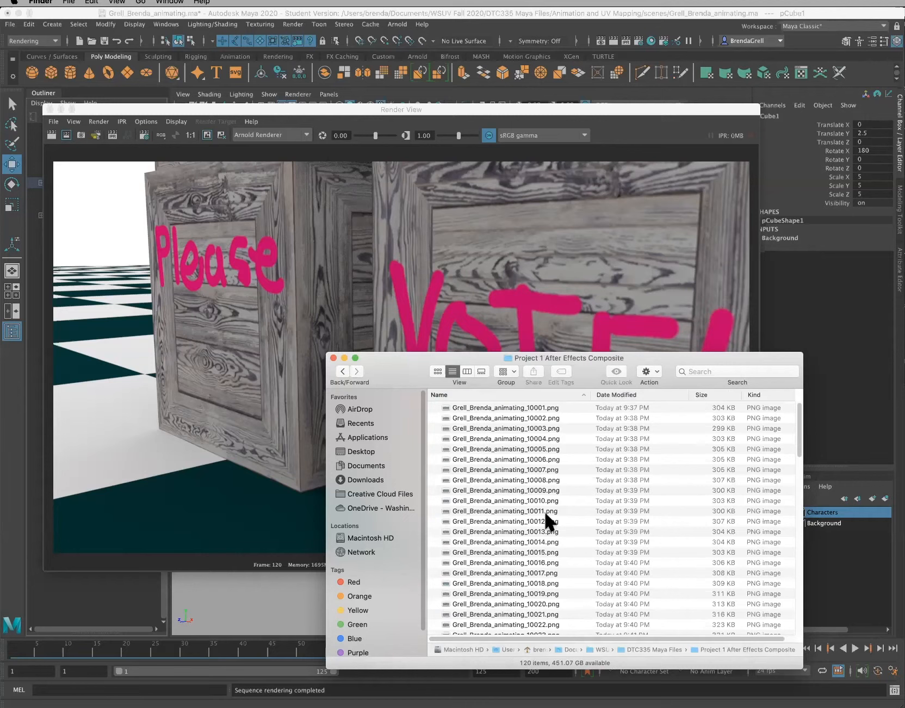
Group all the PNG frames into a new subfolder named "Frame 1-120" and check its contents
click(501, 407)
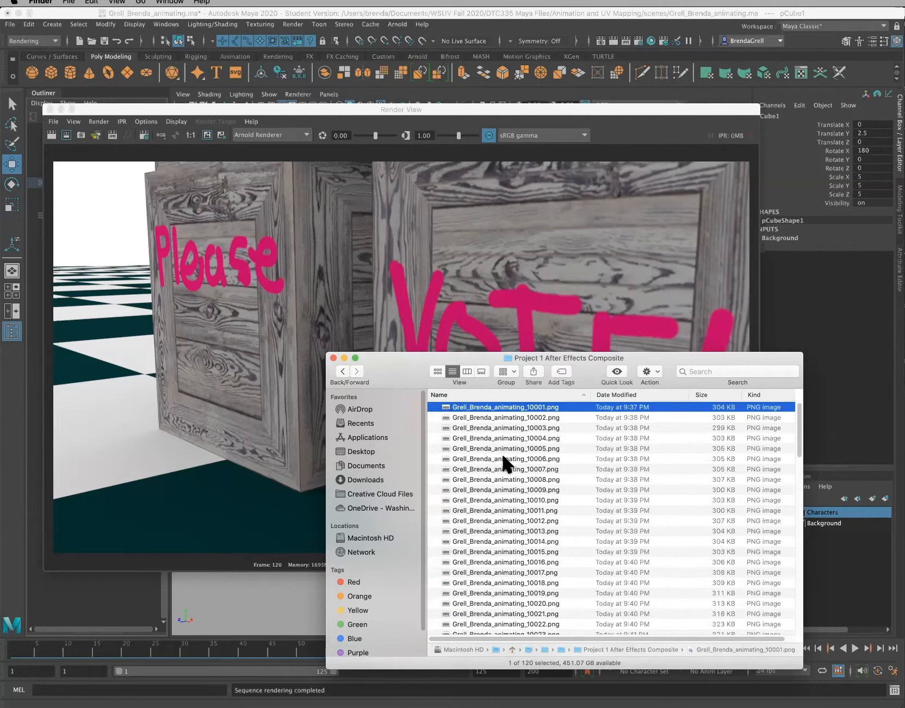
scroll(503, 459, down, 20)
shift+click(522, 627)
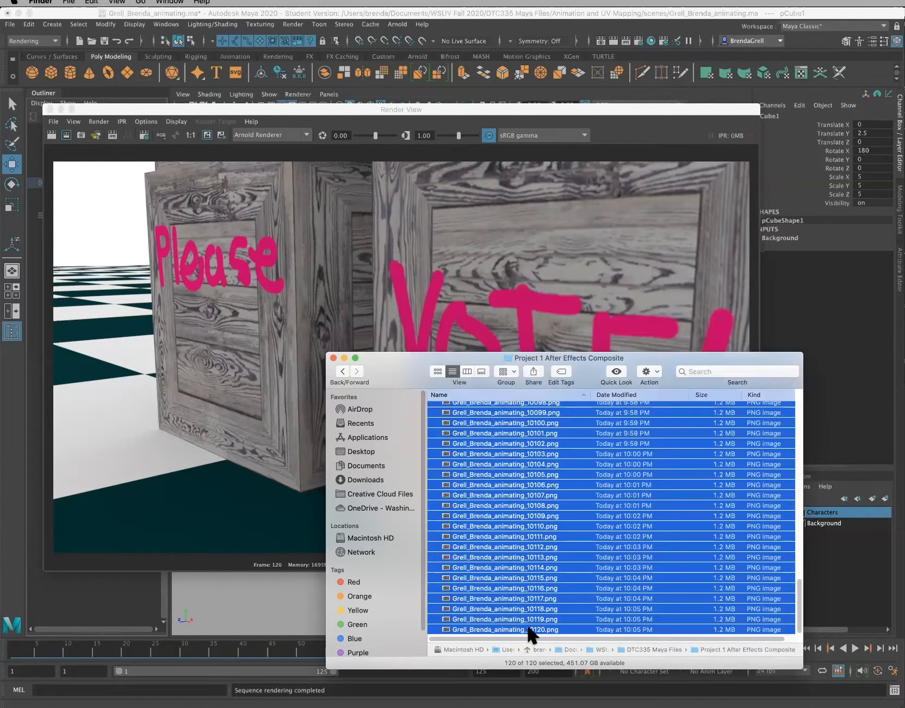
click(644, 369)
click(657, 384)
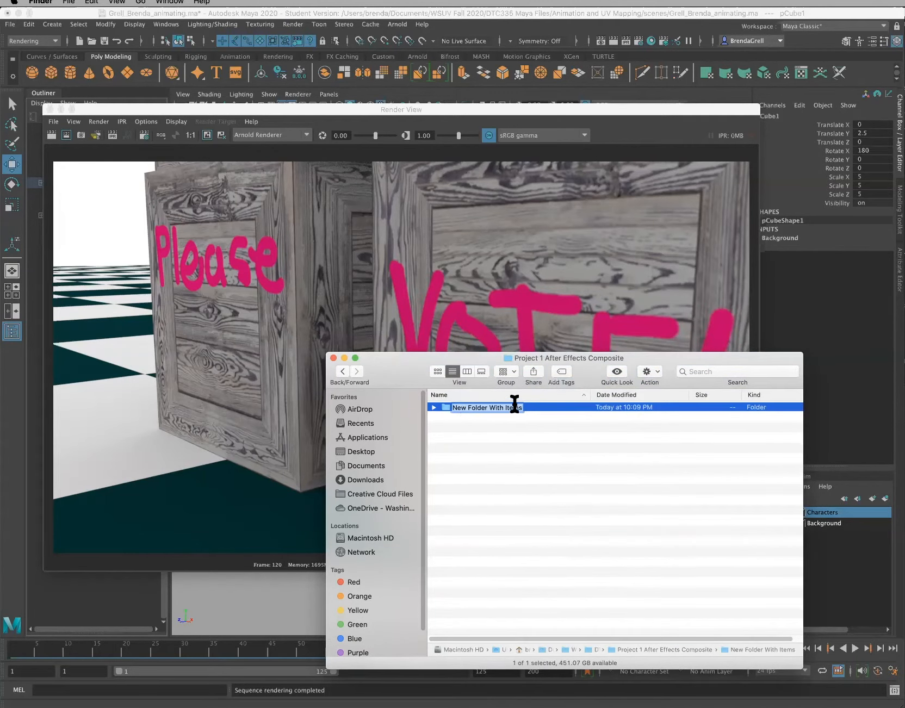
key(BackSpace)
text(S)
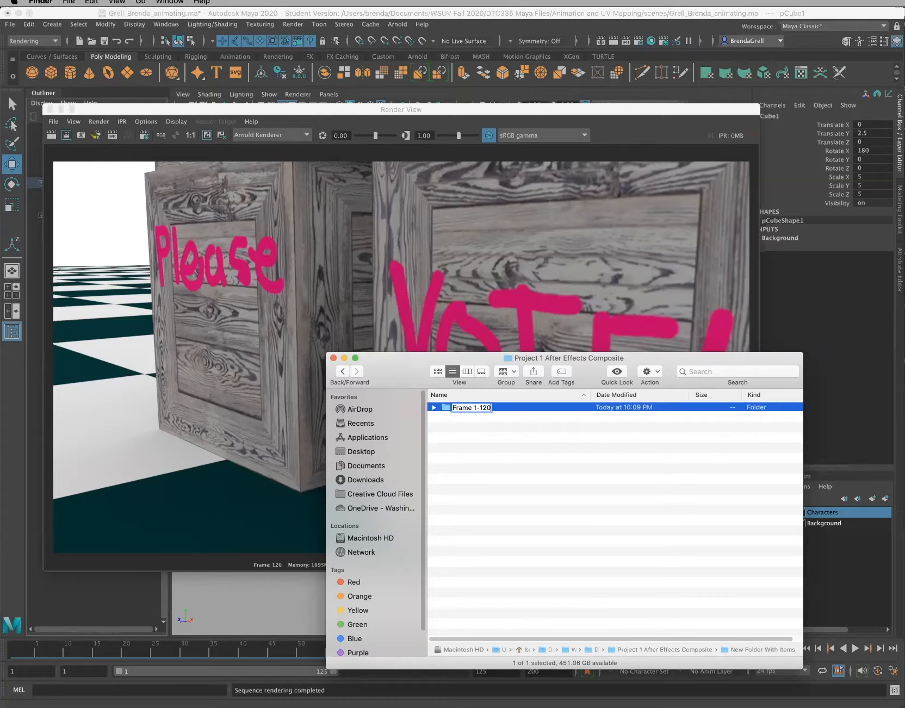
key(Return)
click(476, 426)
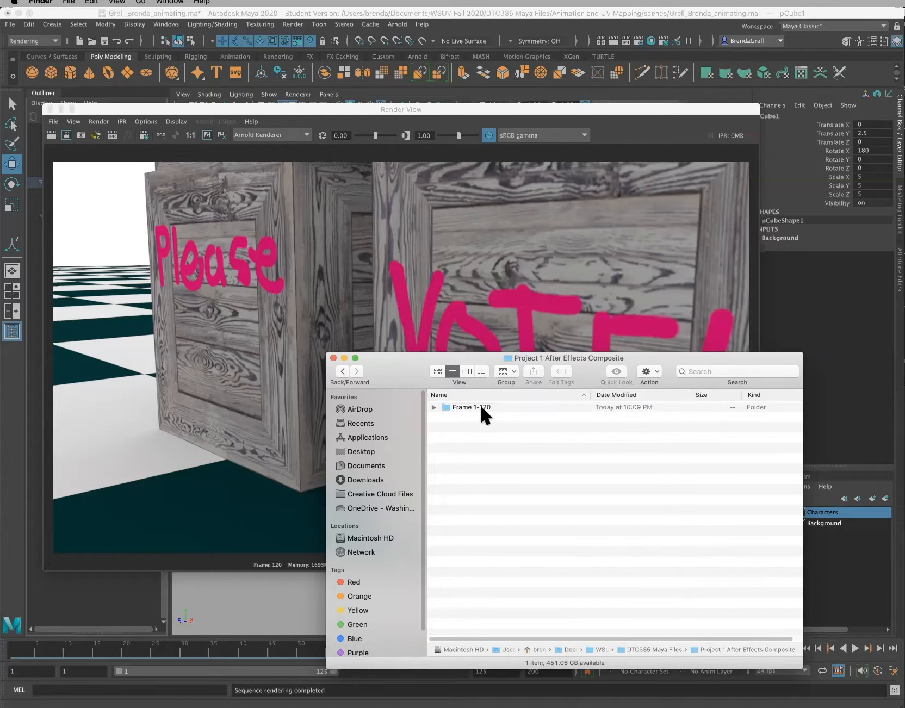
click(434, 407)
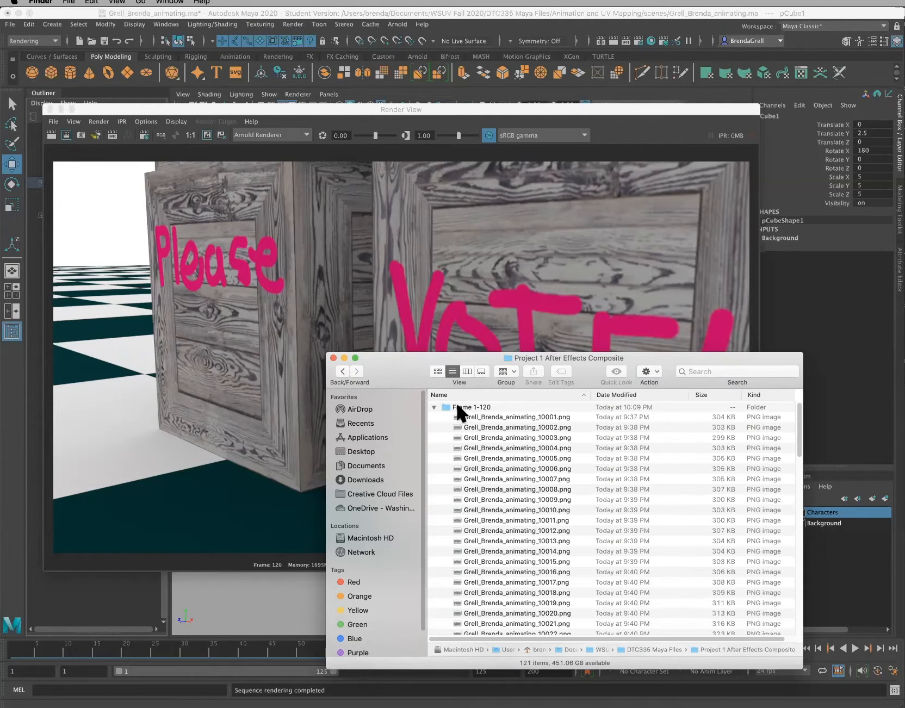
click(434, 407)
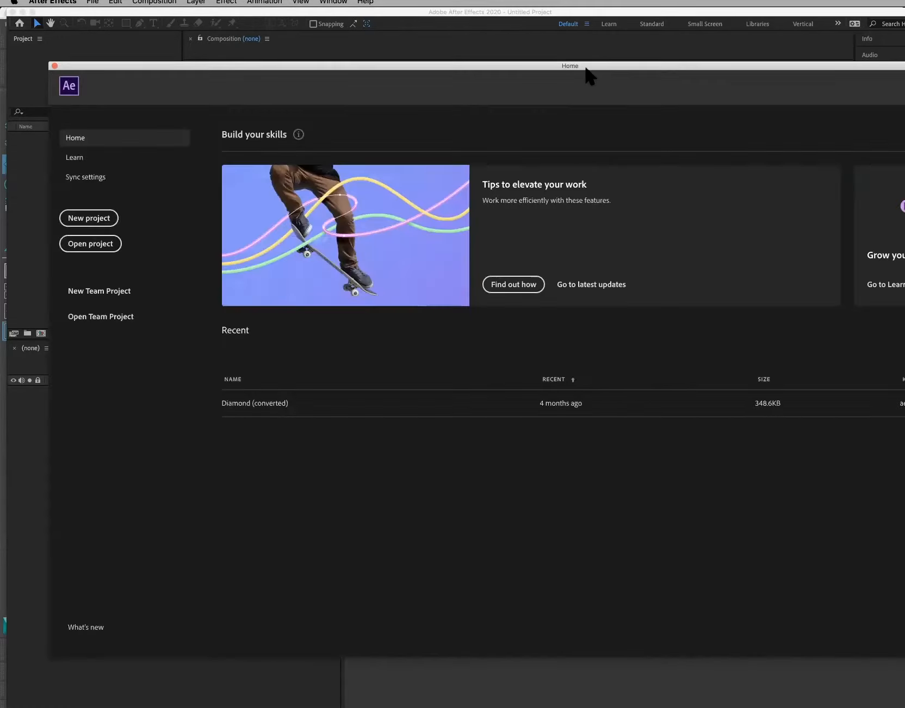
In After Effects, start a new project and open the dialog for importing a file
drag(585, 67, 565, 66)
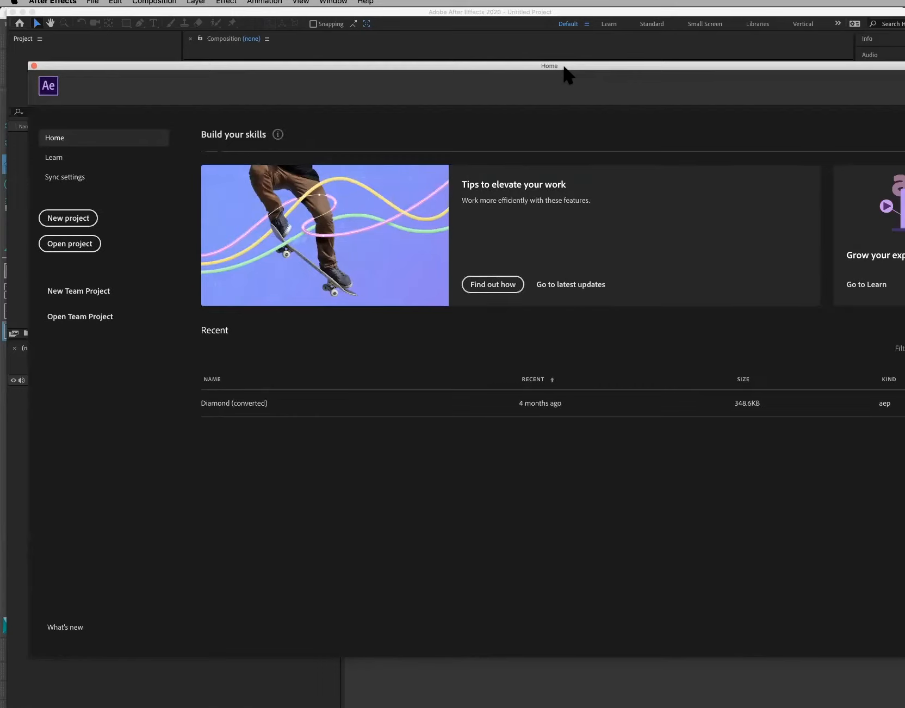
click(61, 218)
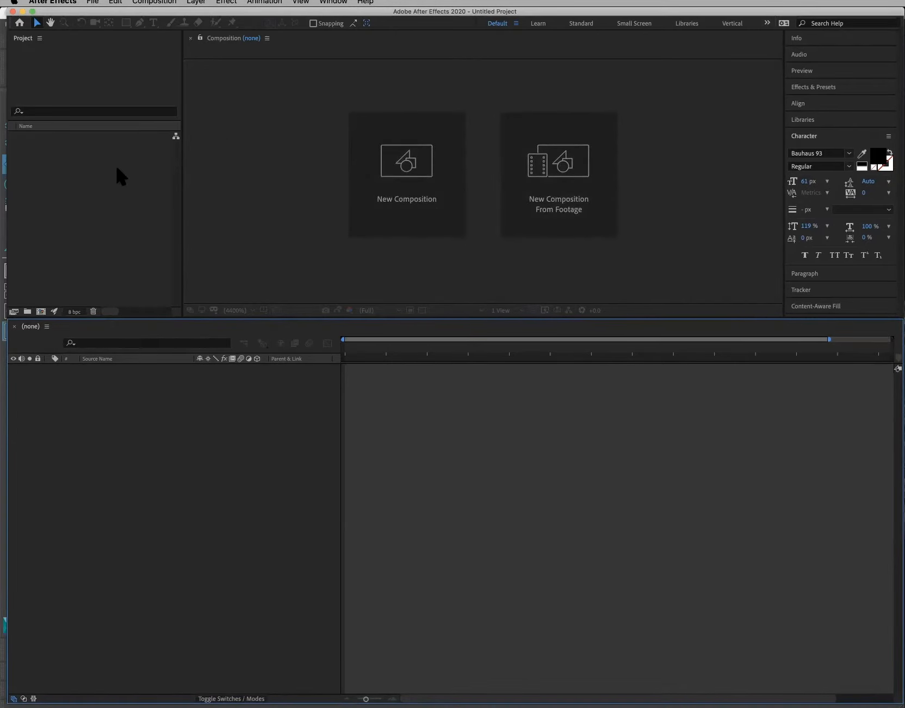
click(91, 2)
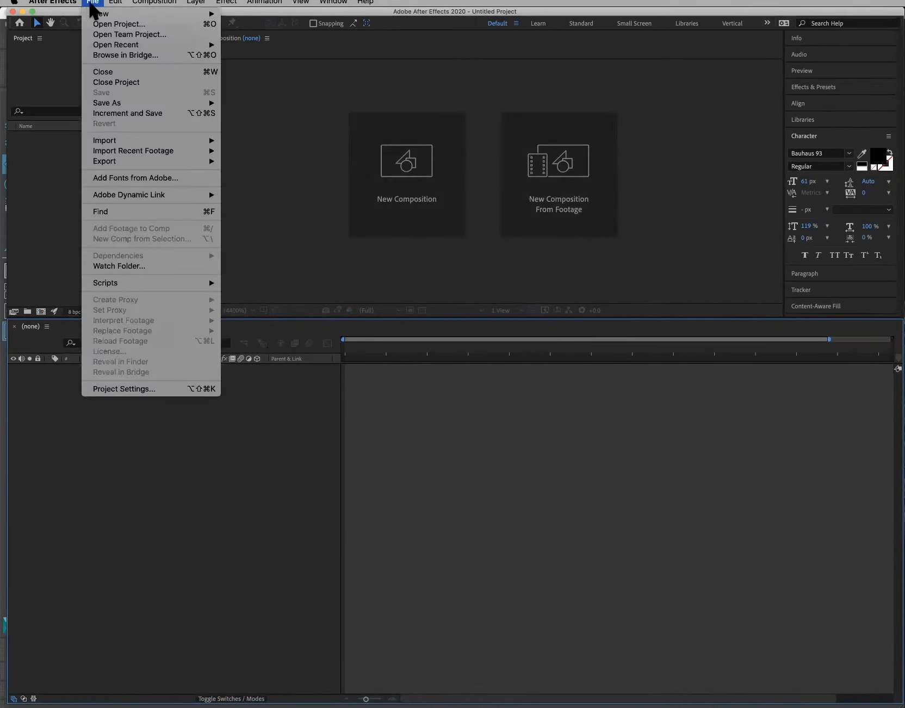
mouse_move(114, 106)
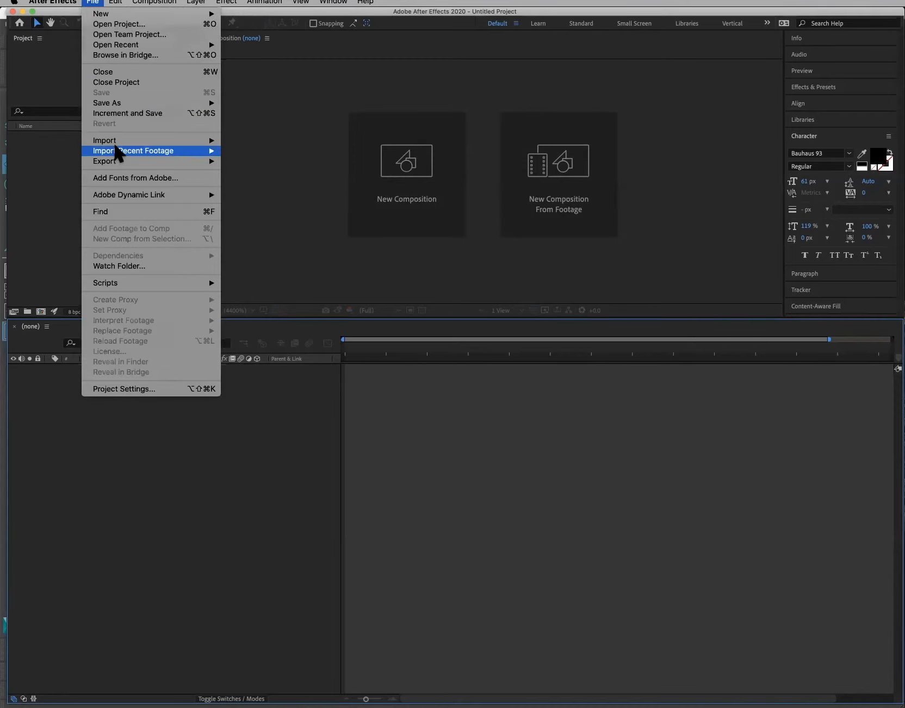
mouse_move(115, 142)
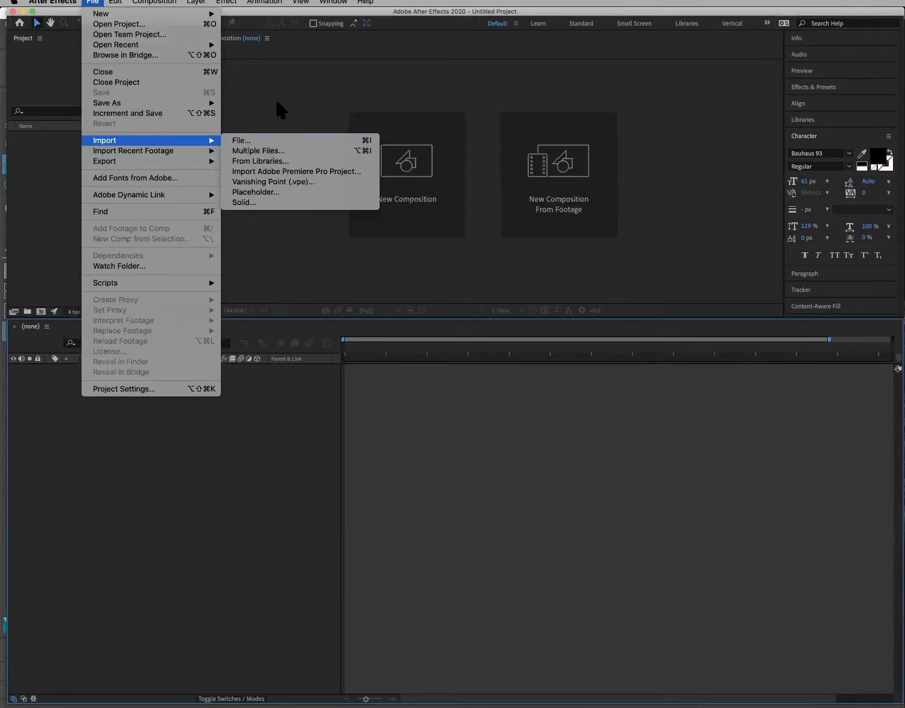
click(258, 143)
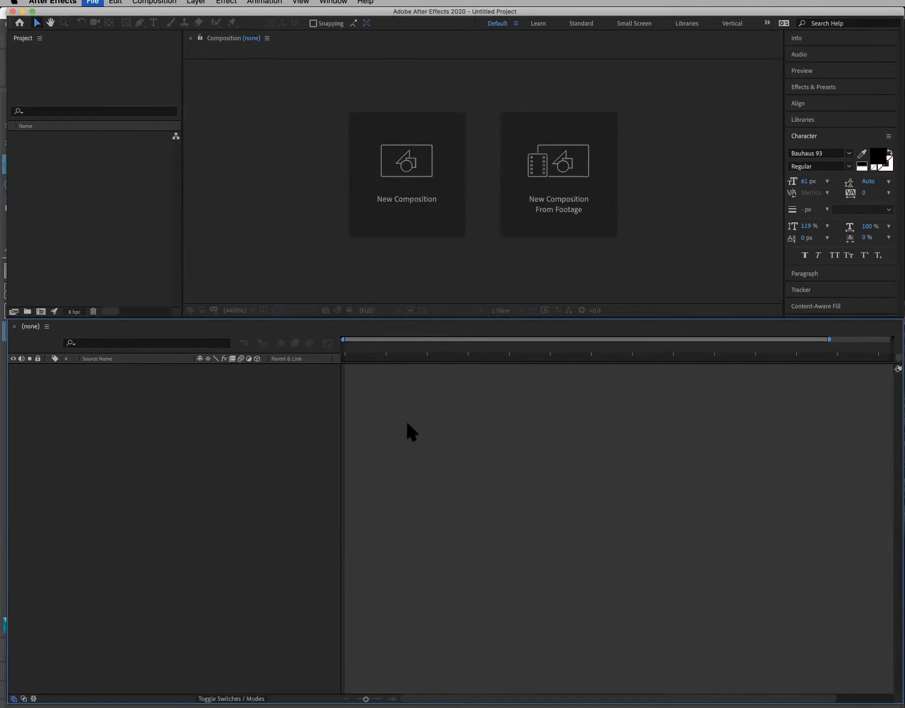
Browse through WSUV Fall 2020 and DTC335 Maya Files to the Frame 1-120 folder's frames and enlarge the import dialog
drag(582, 136, 461, 155)
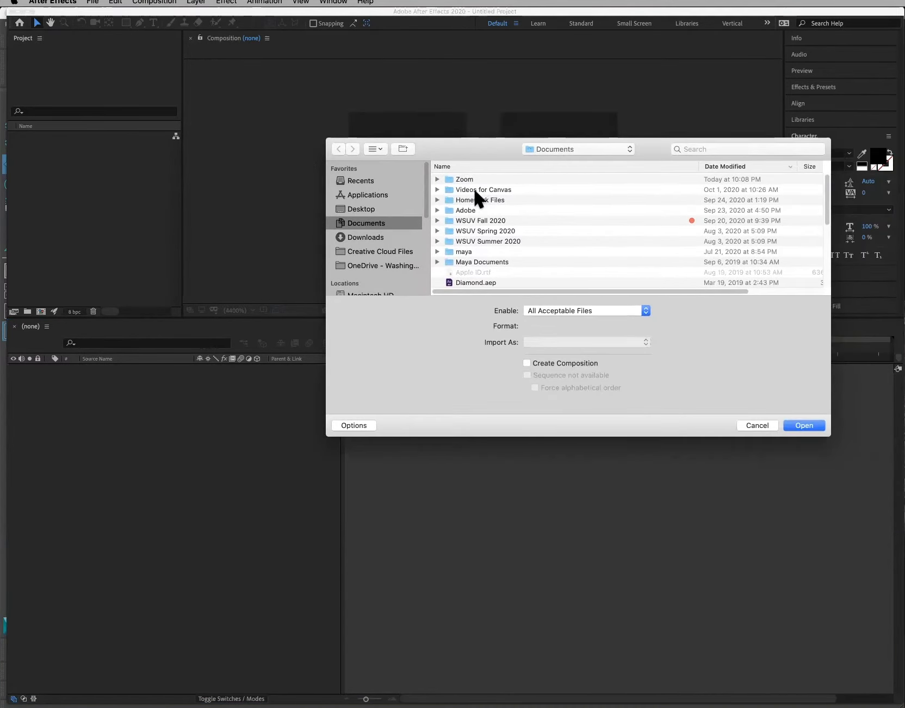
double_click(502, 219)
double_click(482, 179)
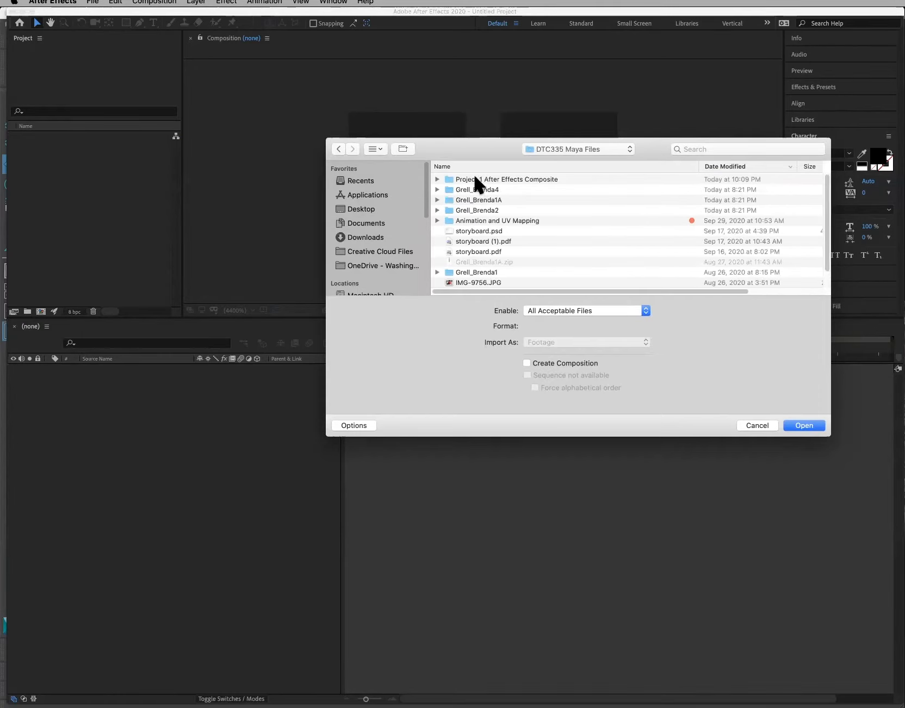
click(476, 179)
click(438, 179)
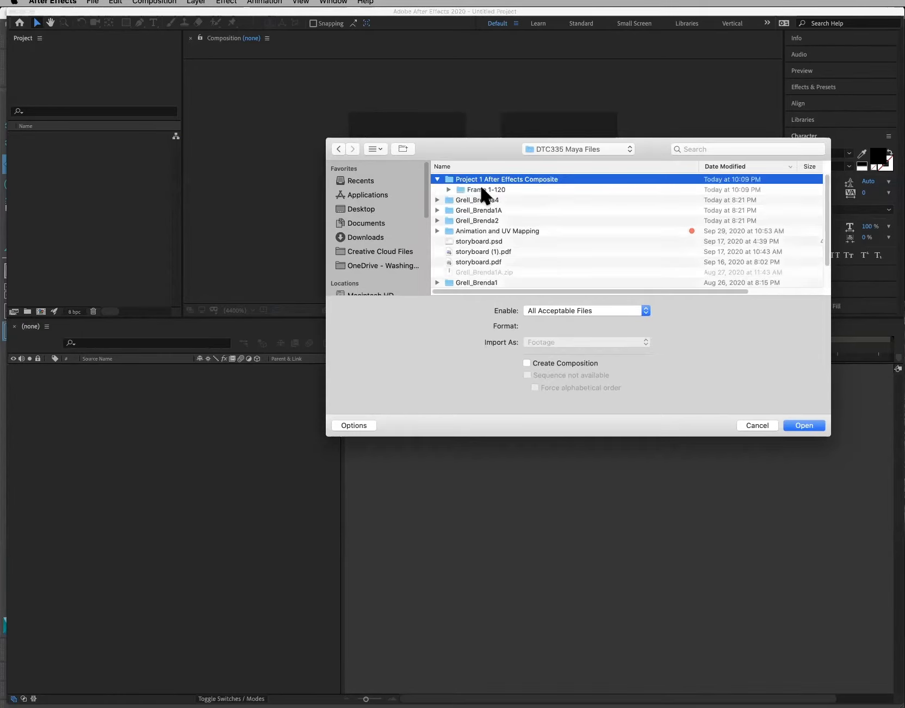
click(449, 189)
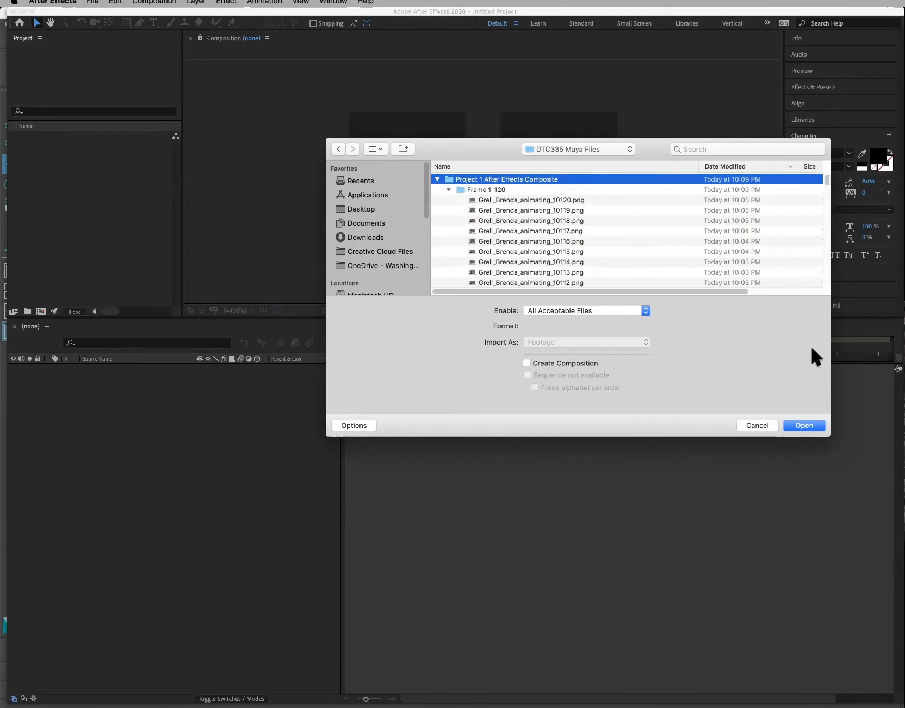
drag(830, 436, 841, 689)
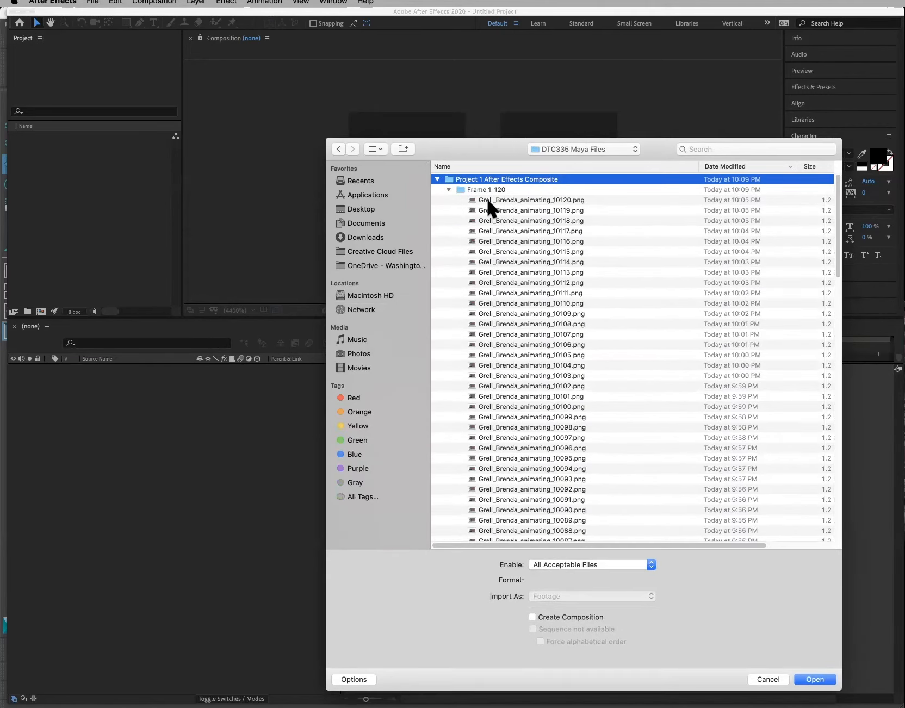
Select all the PNG frames from 10120 to 10001 in Frame 1-120 and import them as a PNG sequence
click(504, 199)
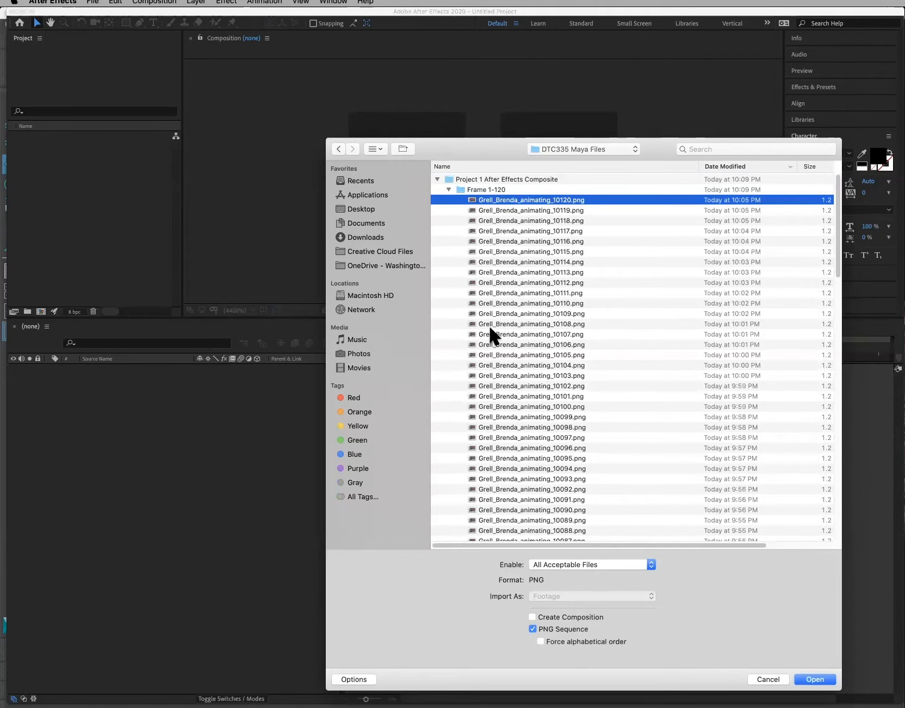
scroll(490, 325, down, 20)
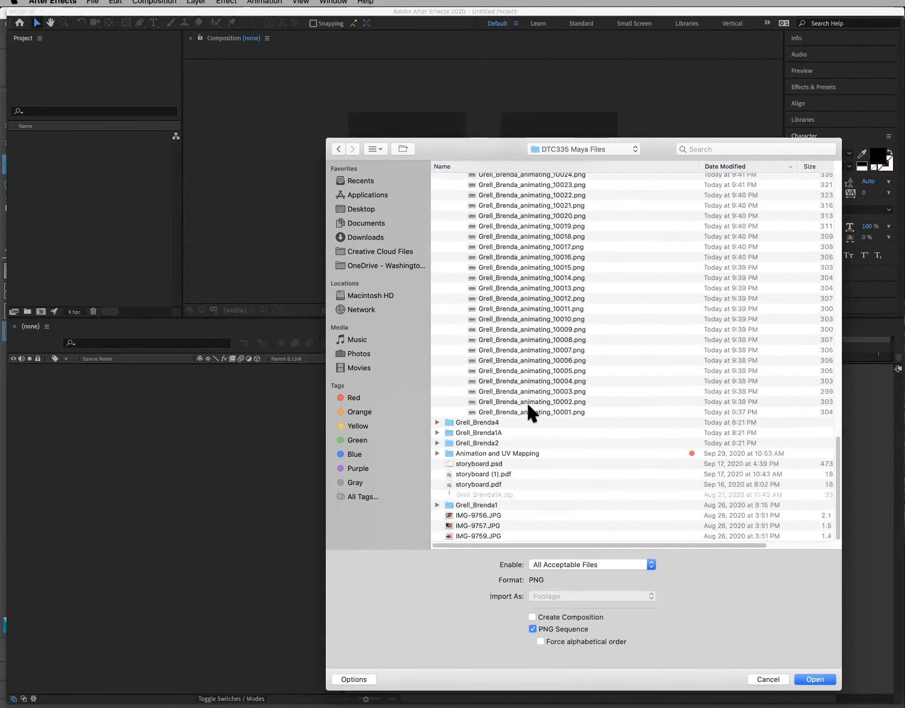
shift+click(537, 411)
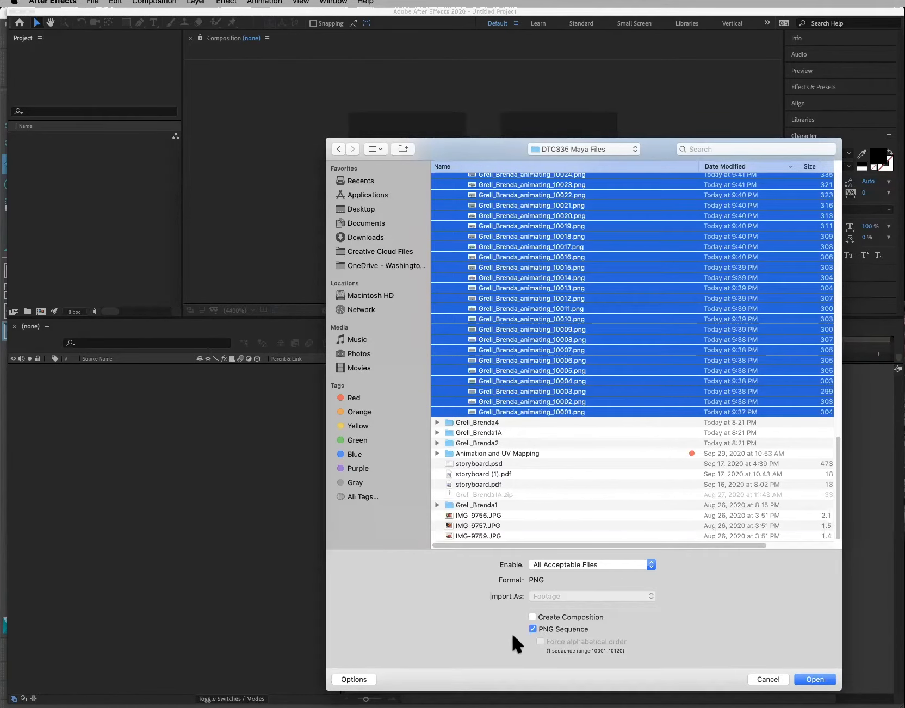
click(354, 679)
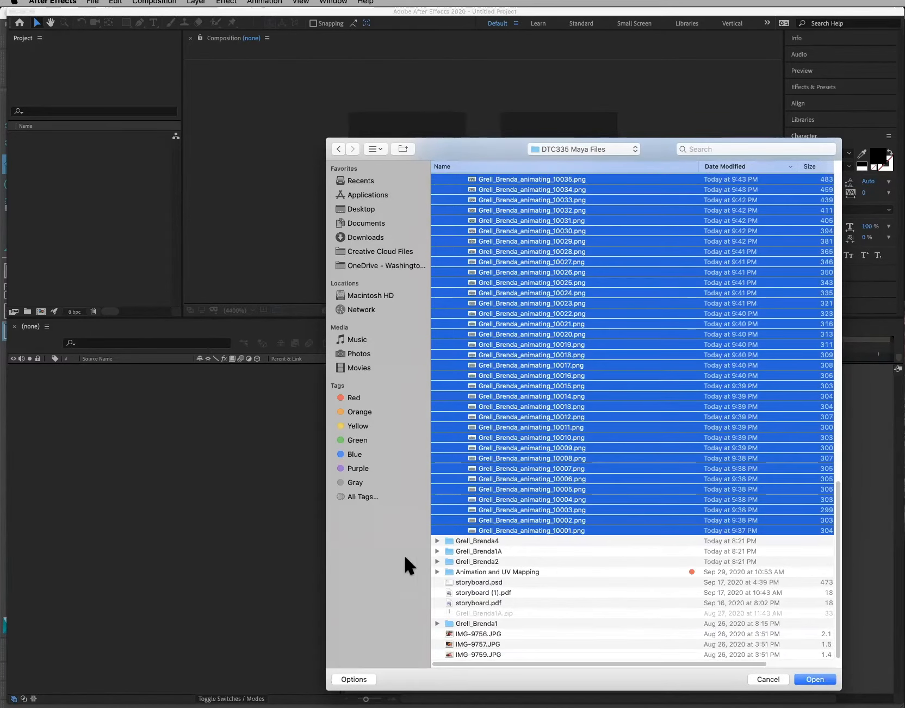
click(354, 680)
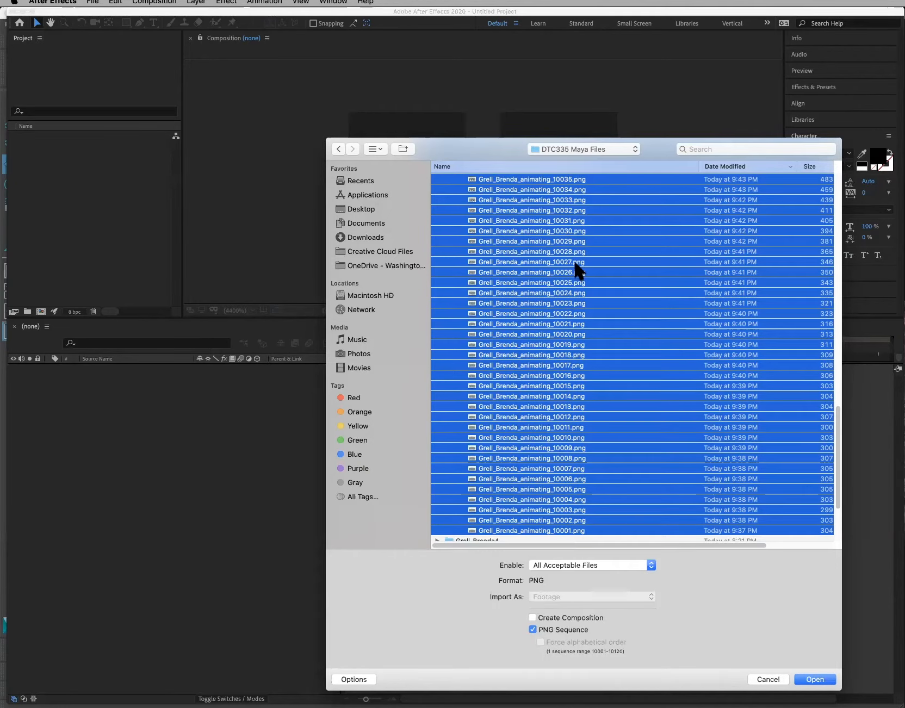
scroll(574, 272, up, 10)
scroll(575, 272, up, 5)
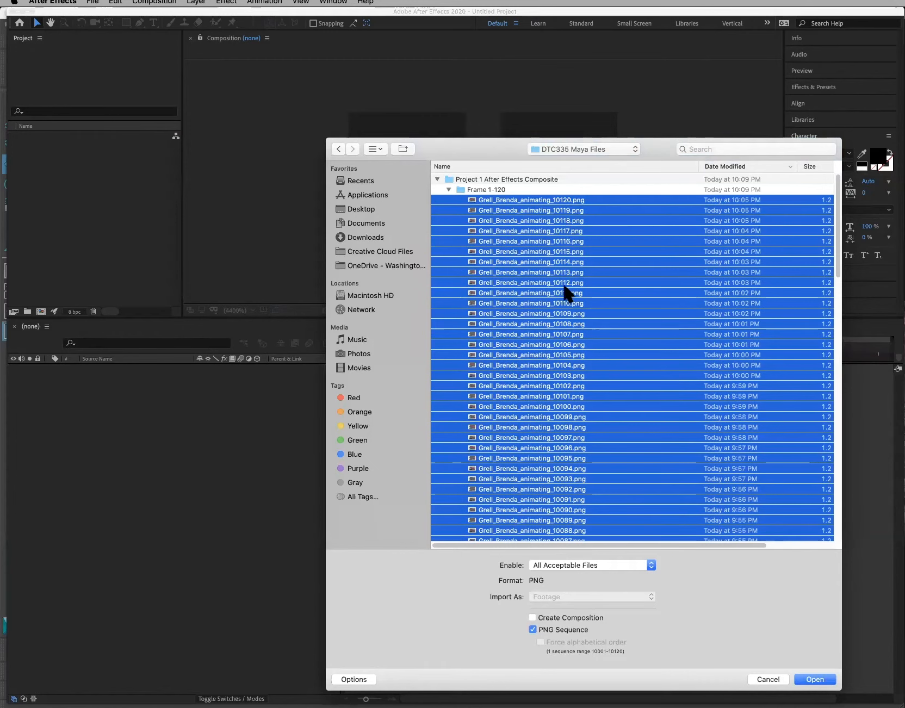
scroll(560, 465, down, 15)
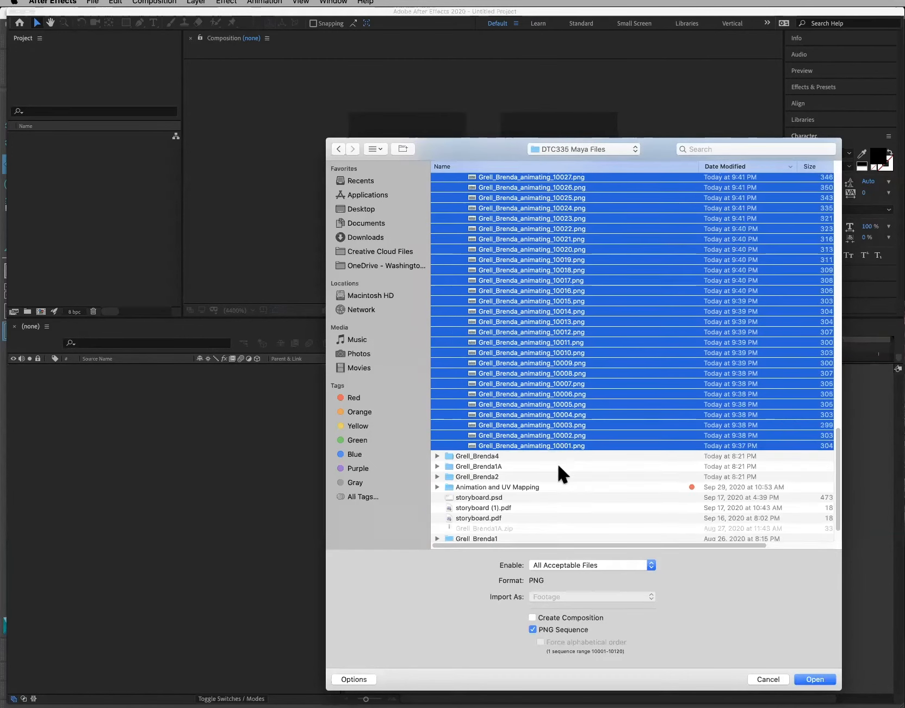
scroll(575, 400, up, 10)
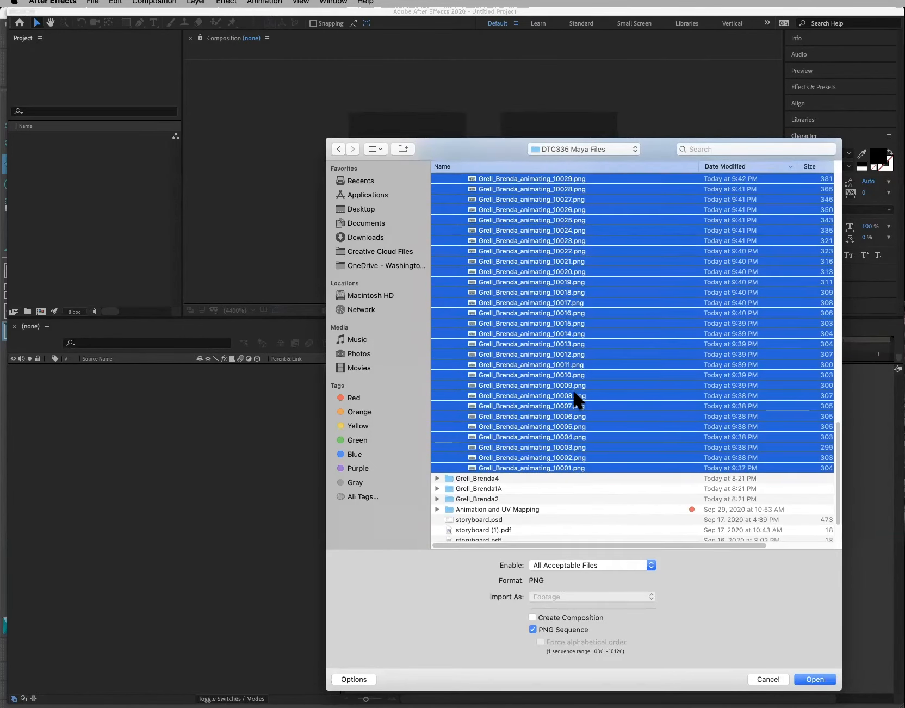
scroll(576, 400, up, 5)
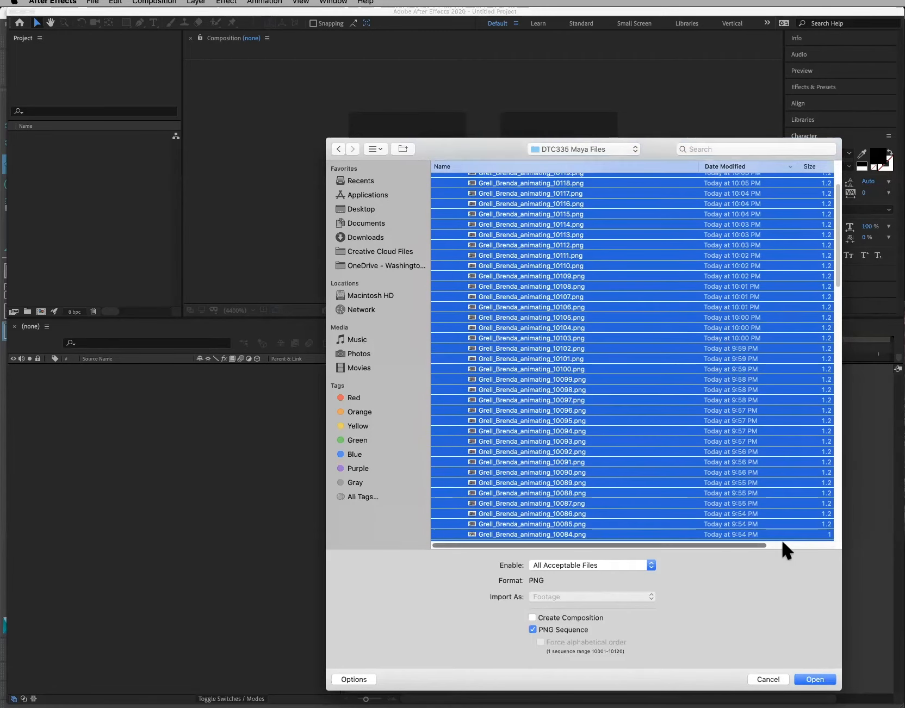
click(806, 679)
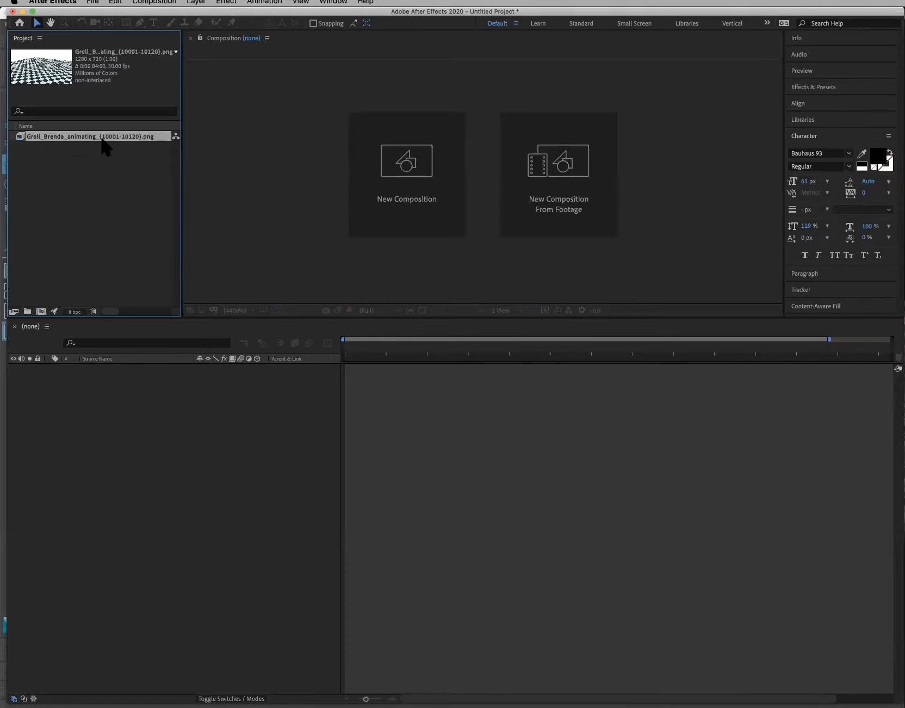
Open the imported PNG sequence in the footage viewer and check its playback from the start
click(19, 135)
click(19, 135)
double_click(19, 137)
drag(189, 284, 149, 266)
click(55, 155)
click(27, 137)
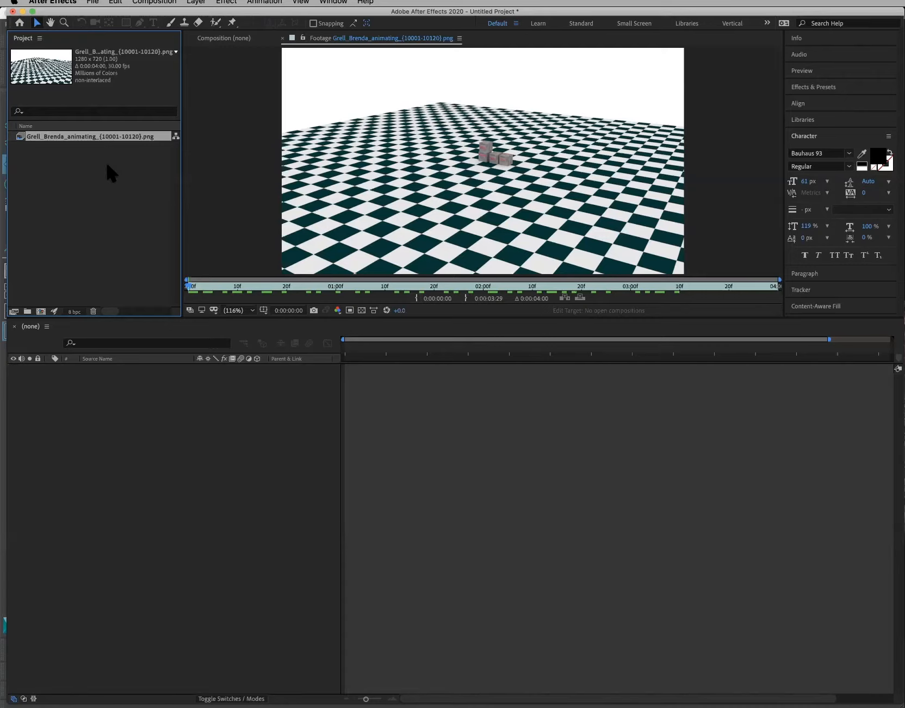
drag(202, 290, 164, 268)
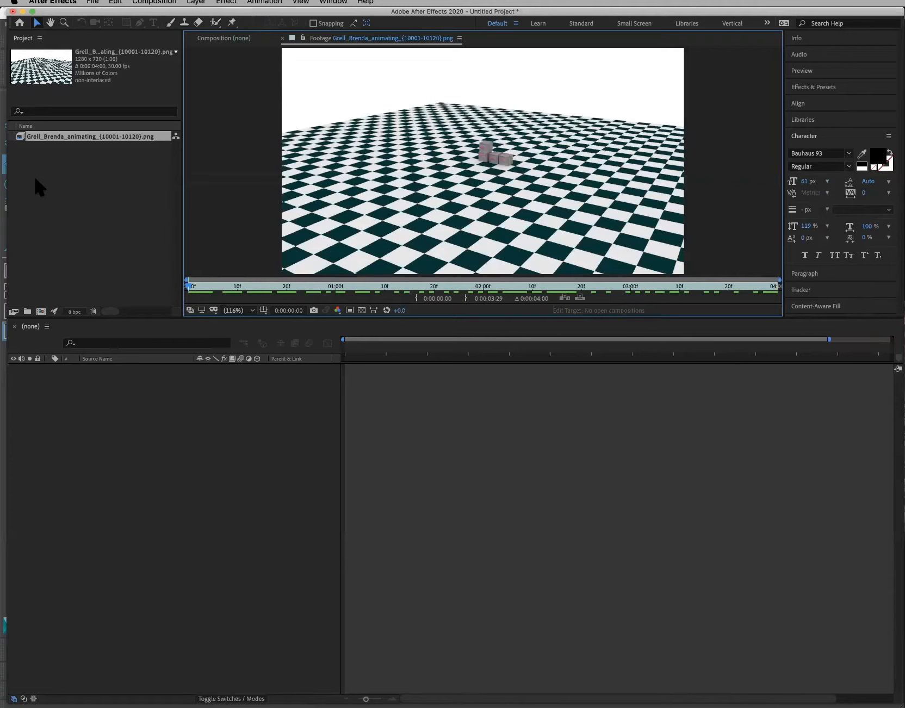
Import all the Frame 1-120 images again as individual stills with PNG Sequence turned off, and delete them from the project
click(69, 180)
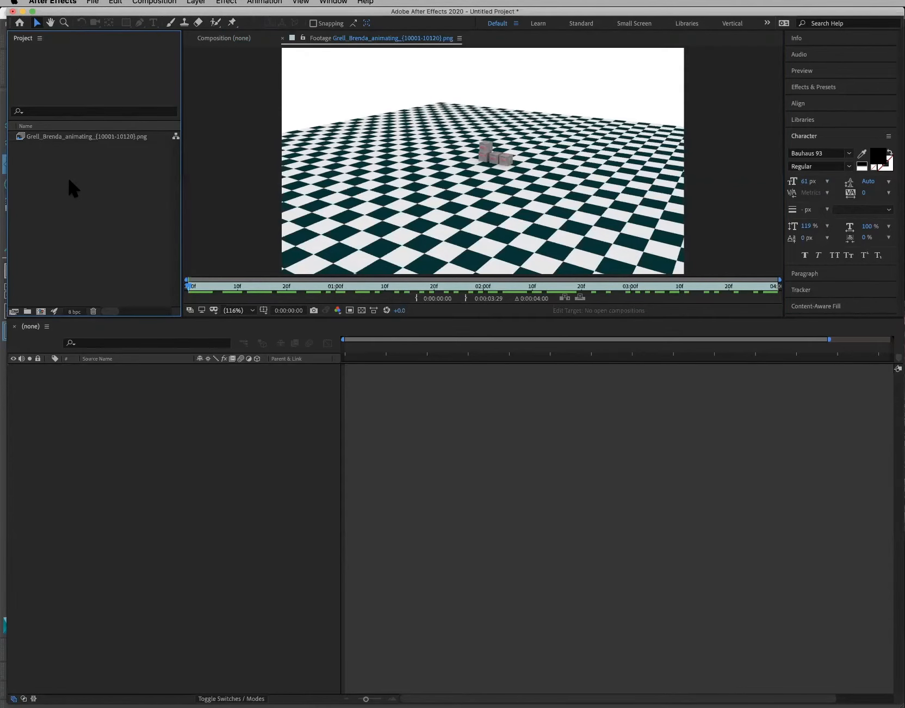
double_click(69, 179)
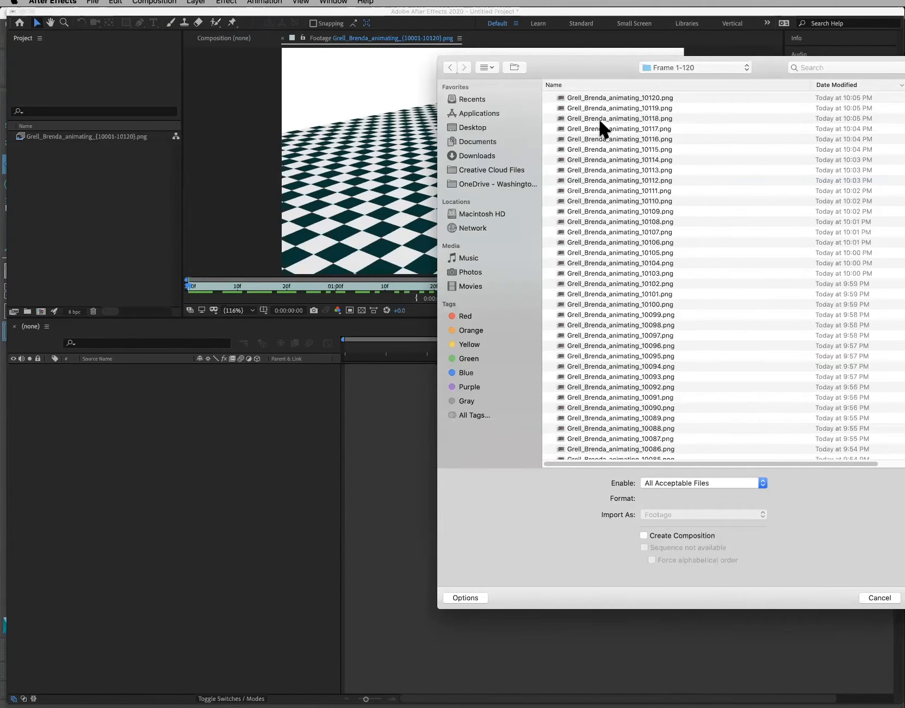
drag(612, 66, 492, 67)
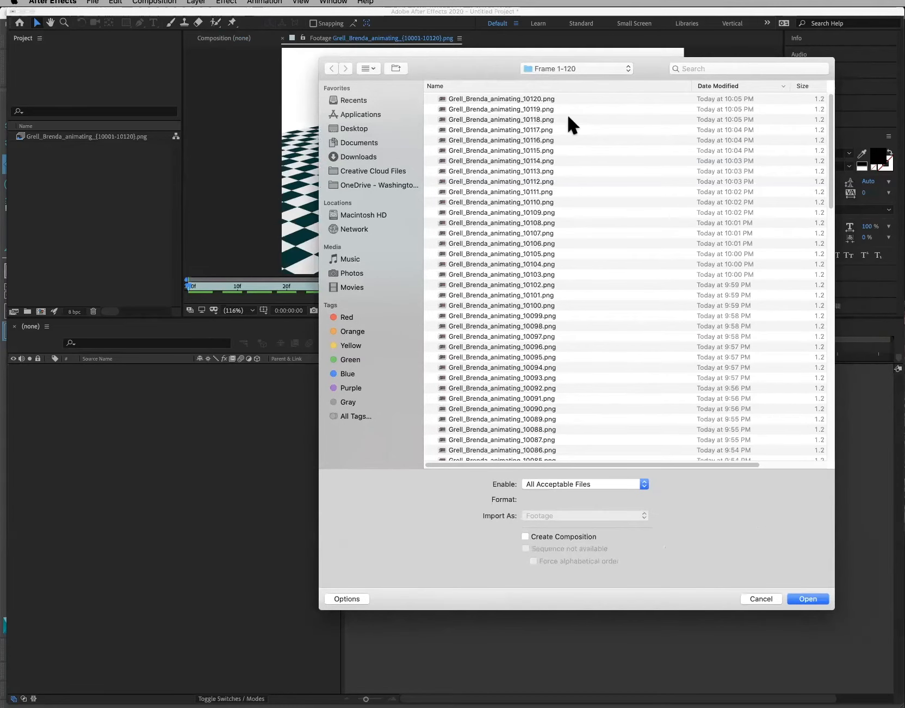
scroll(584, 241, down, 15)
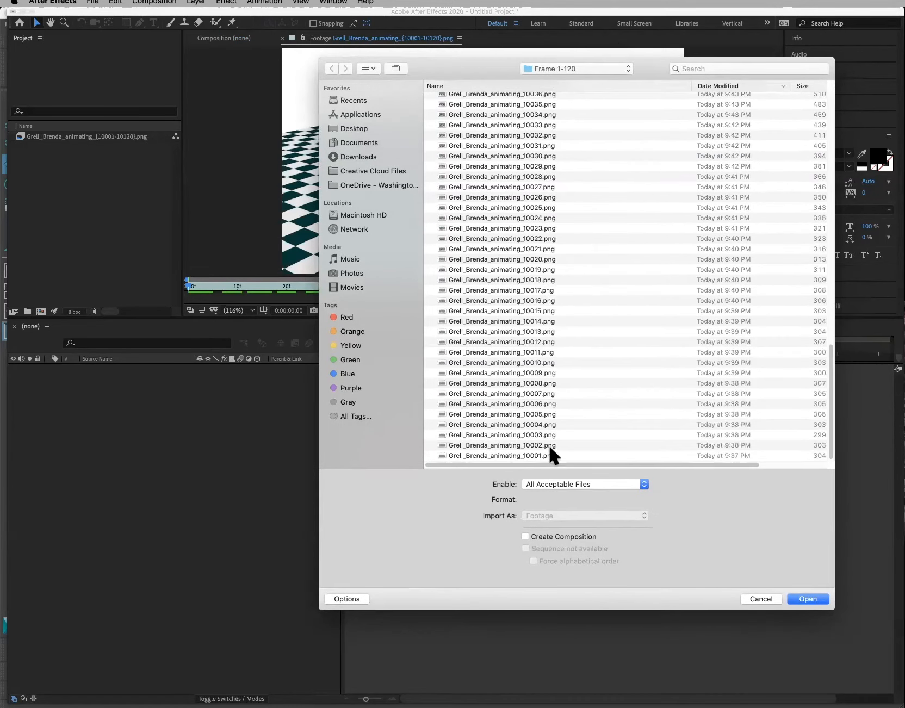
scroll(505, 141, up, 15)
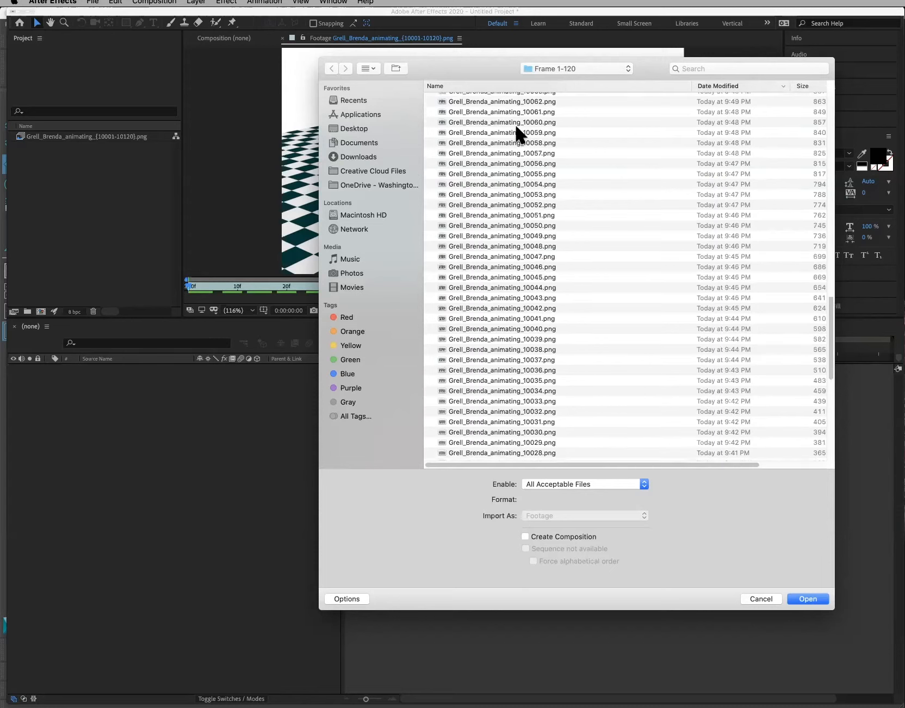
click(508, 97)
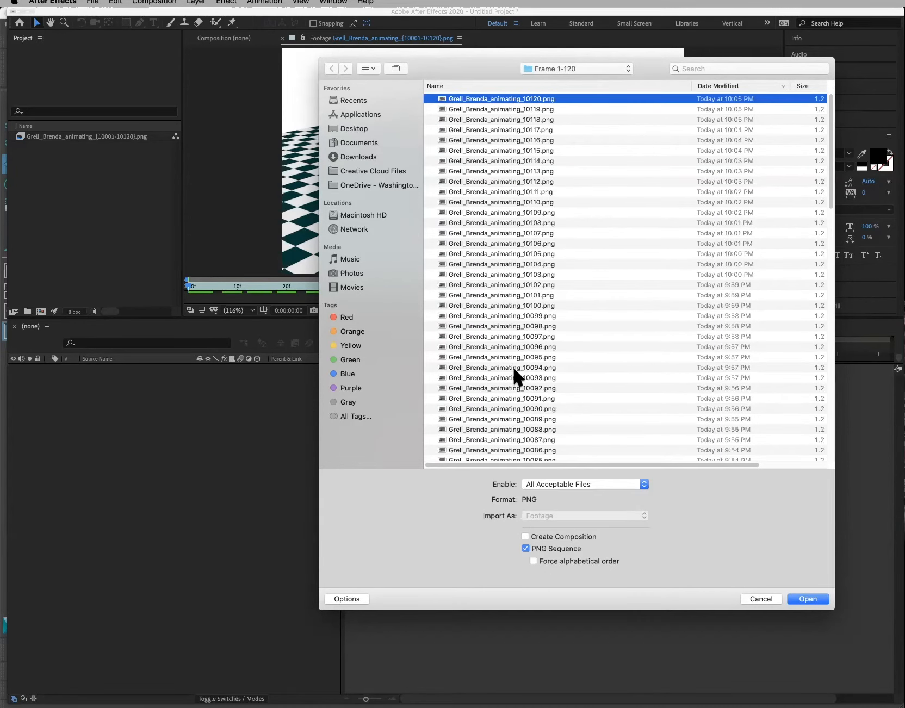
scroll(513, 375, down, 15)
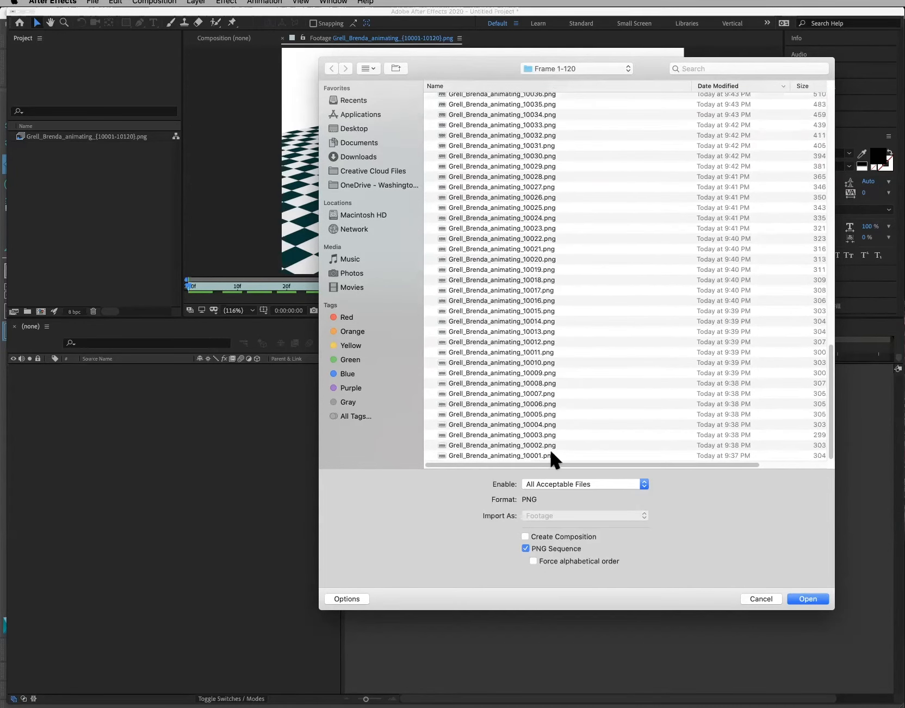
shift+click(551, 451)
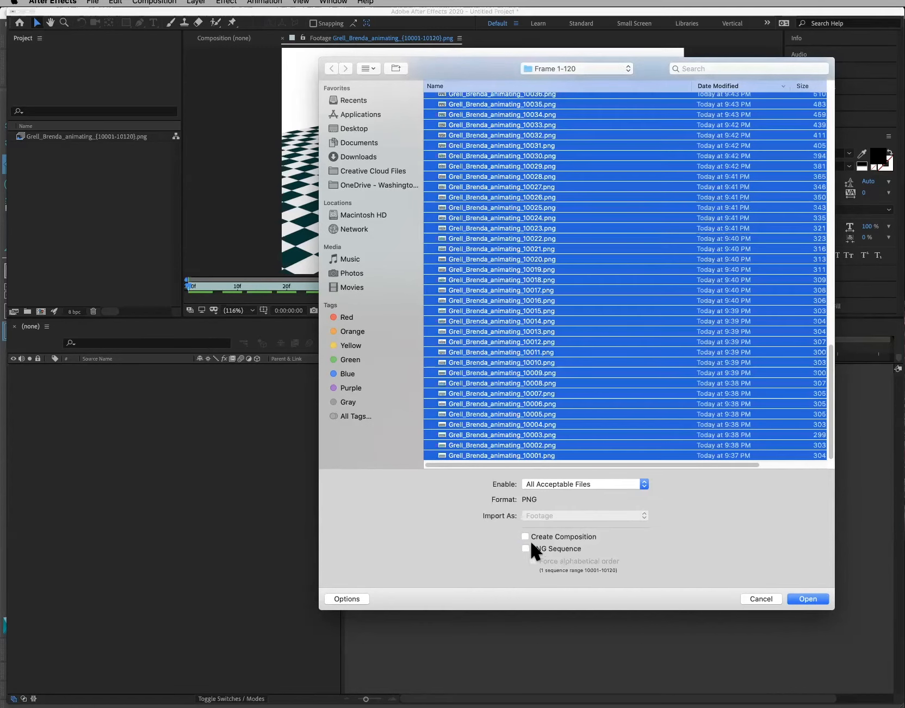
click(807, 598)
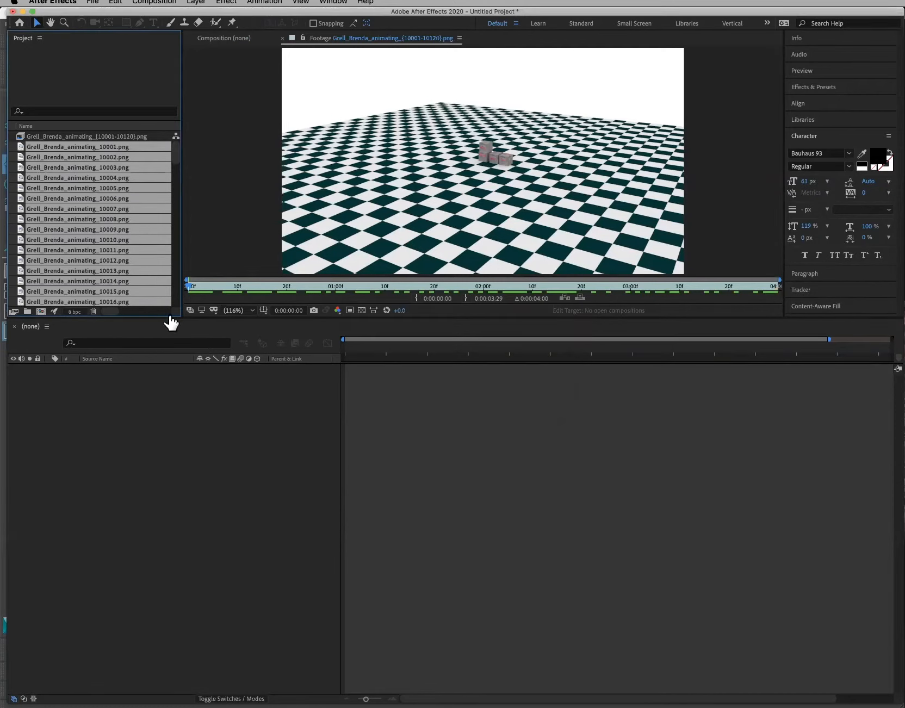
key(Delete)
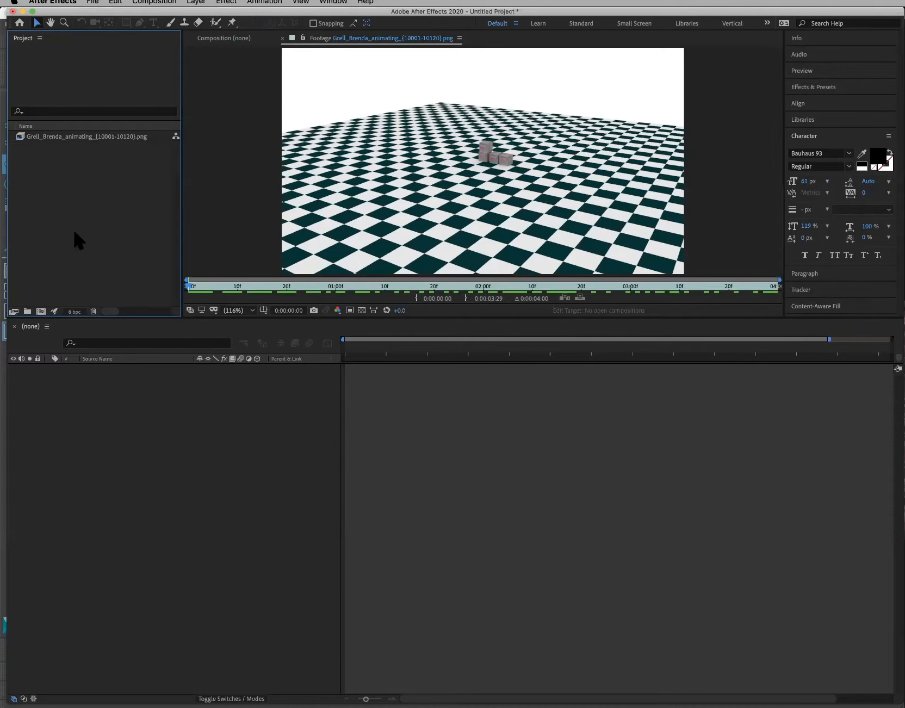
Import all the frames from Frame 1-120 once more with PNG Sequence turned on
double_click(96, 201)
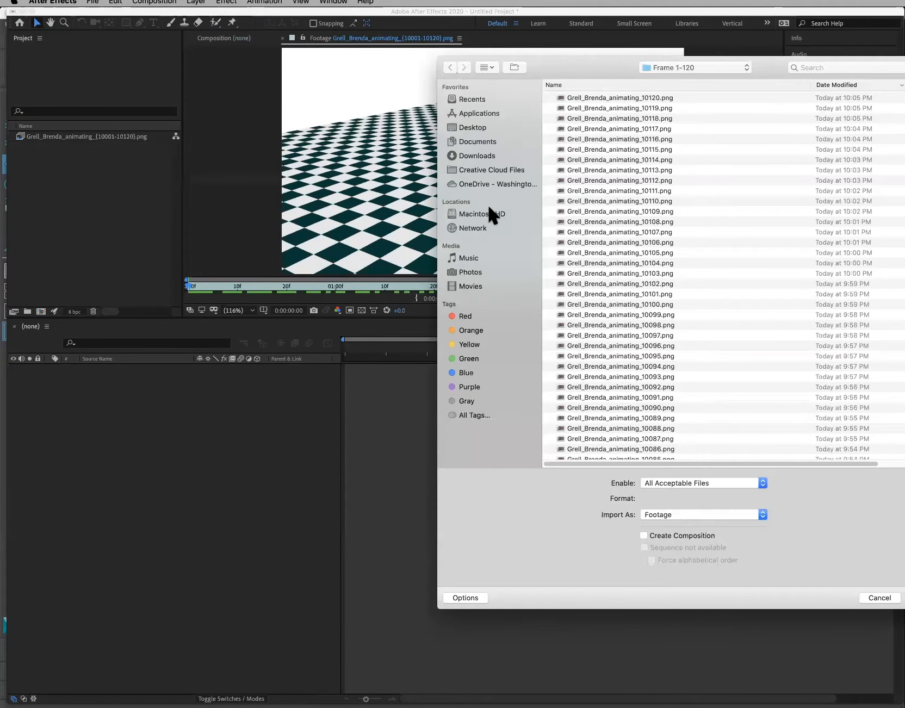
click(599, 96)
scroll(604, 351, down, 15)
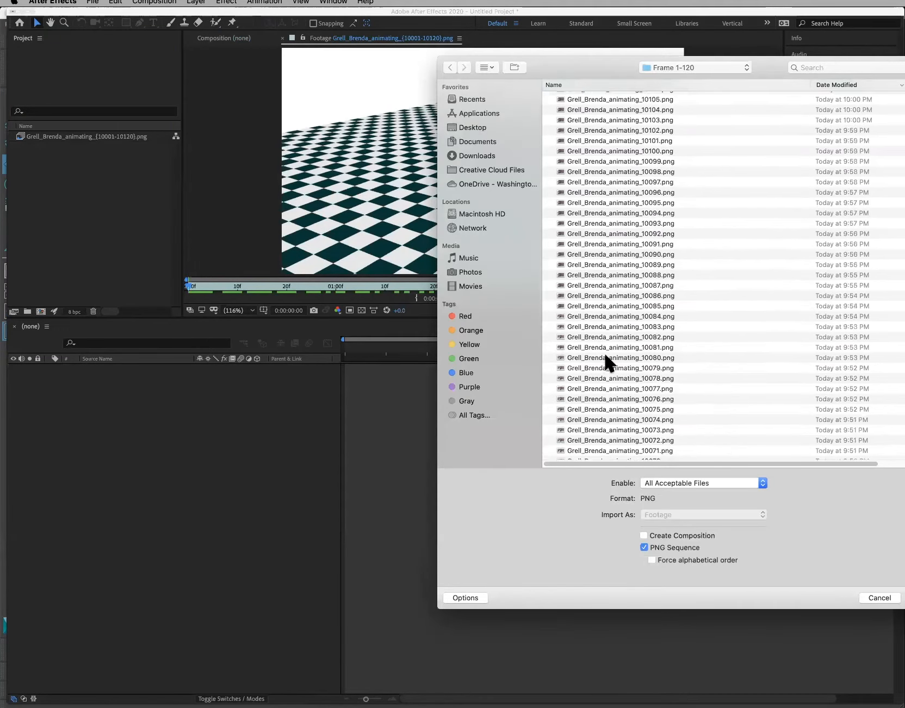
shift+click(634, 452)
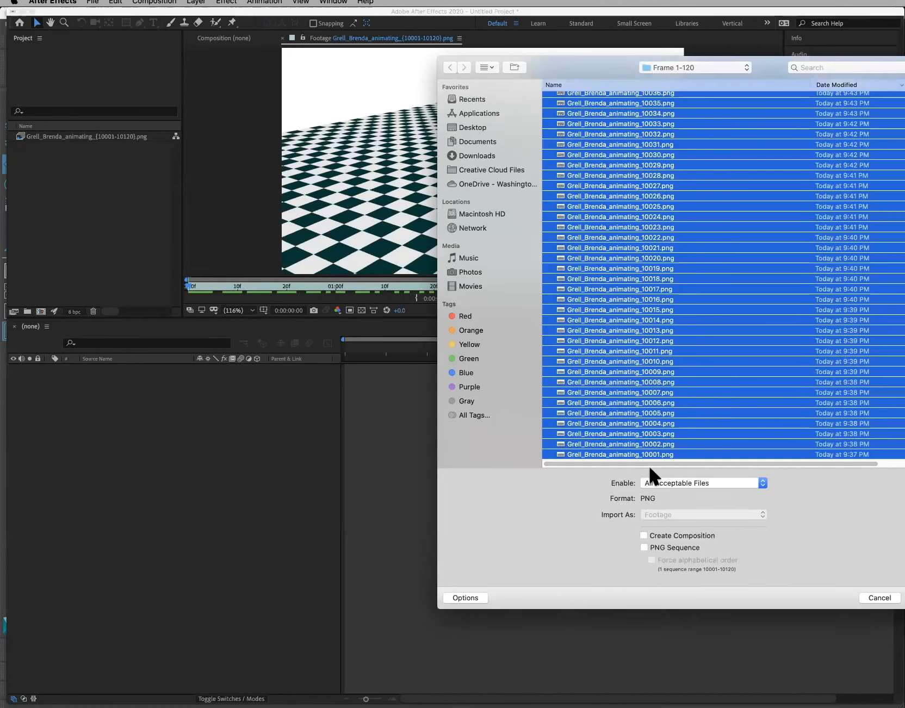
click(645, 548)
drag(631, 65, 470, 63)
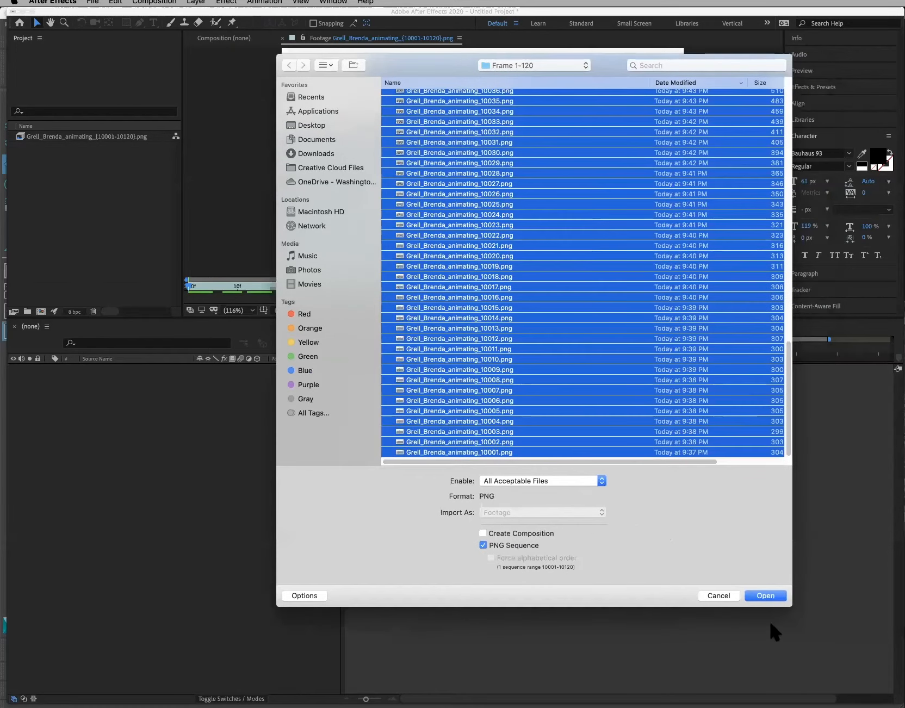
click(766, 596)
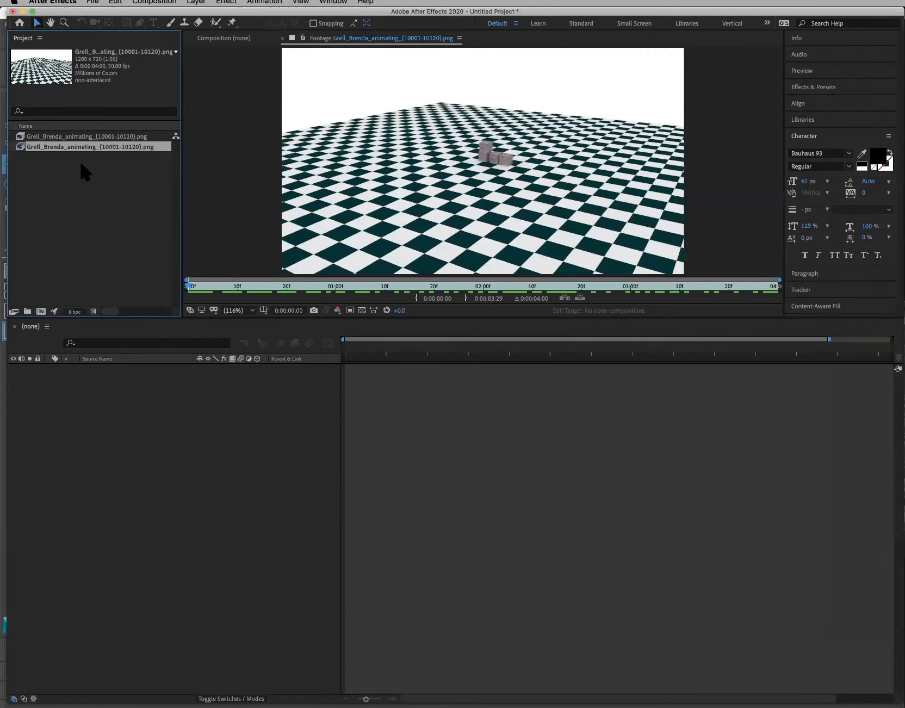
Compare the footage details of the two imported PNG sequences in the project
click(69, 137)
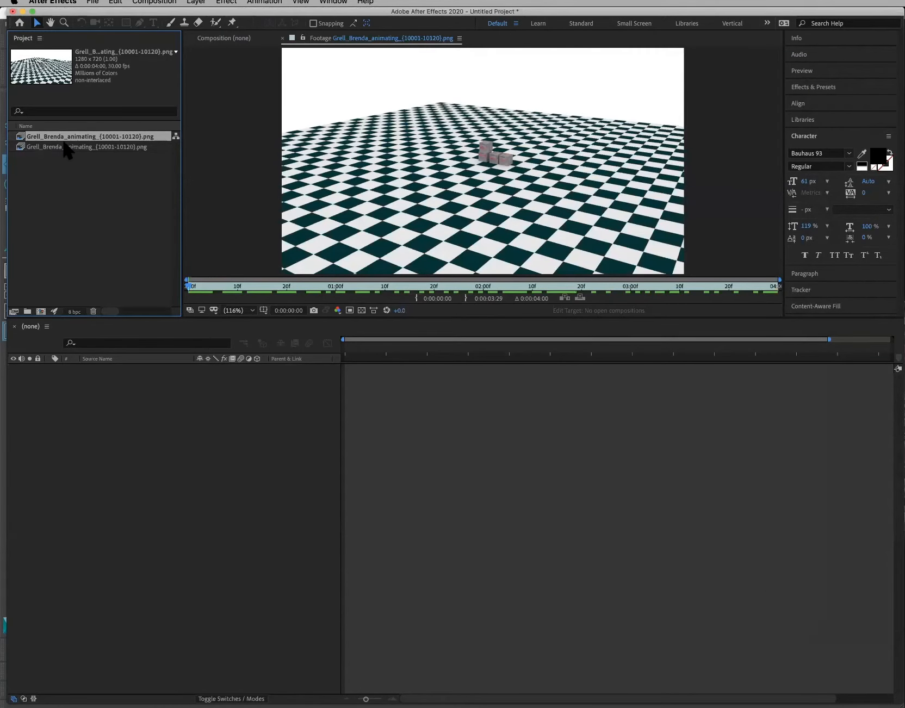
click(62, 146)
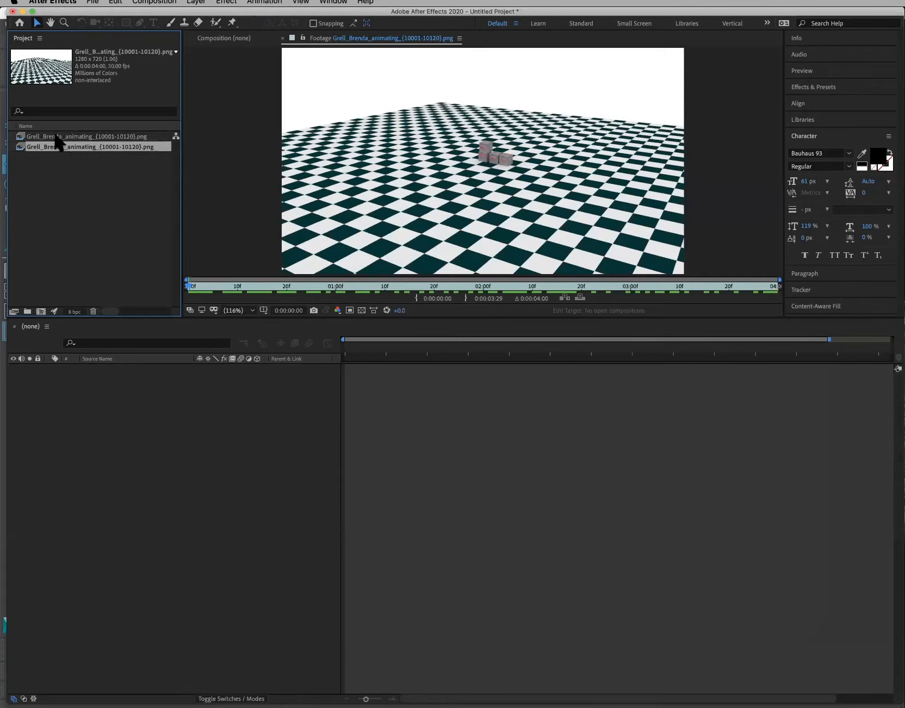
click(55, 137)
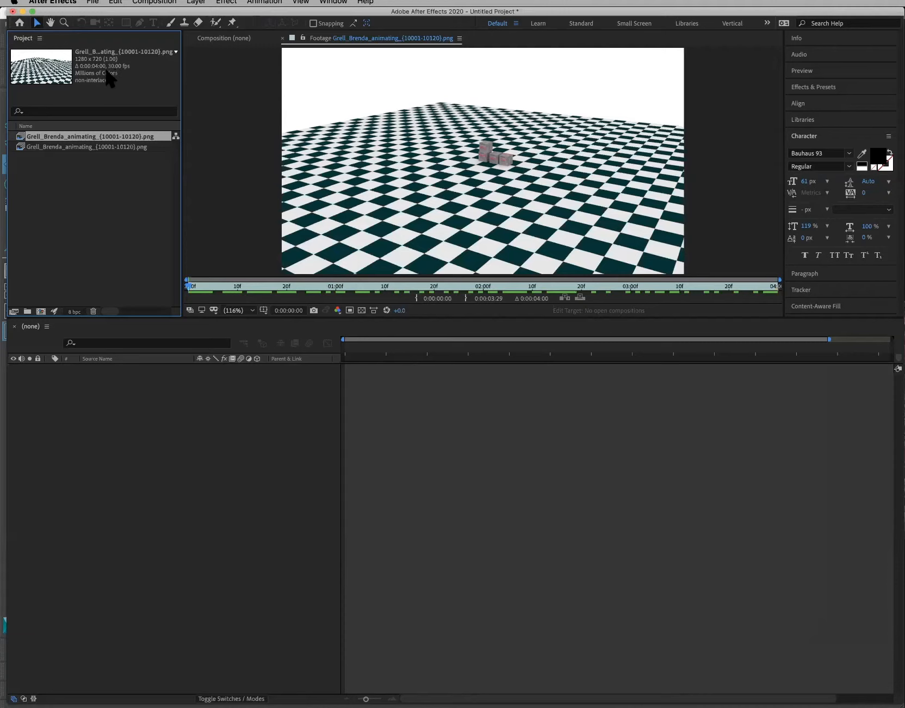
Switch to Maya and check the project's framerate in the Time Slider preferences
drag(137, 10, 133, 91)
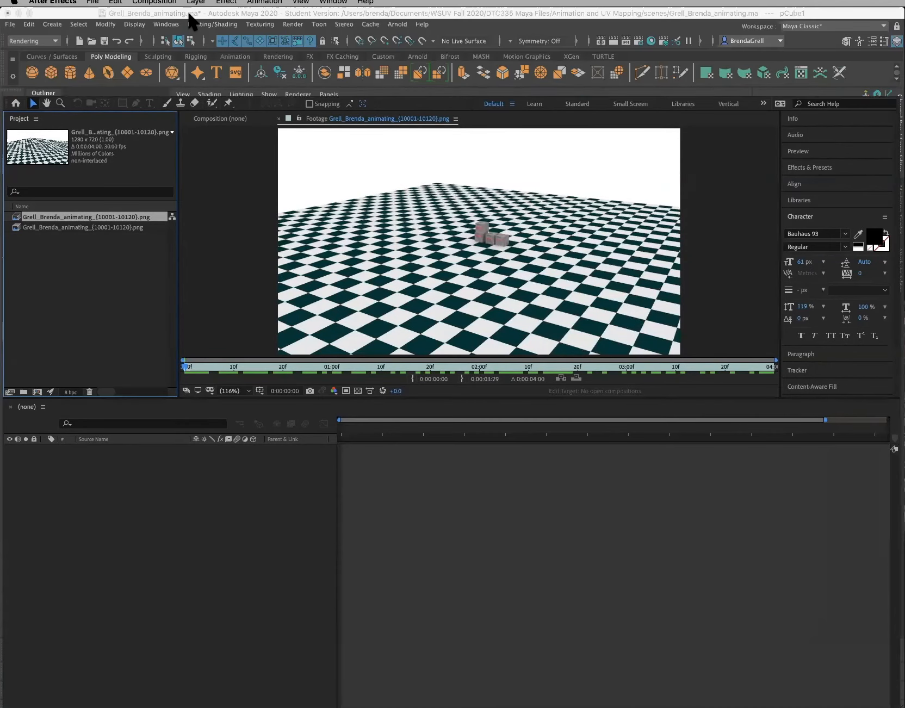
click(192, 15)
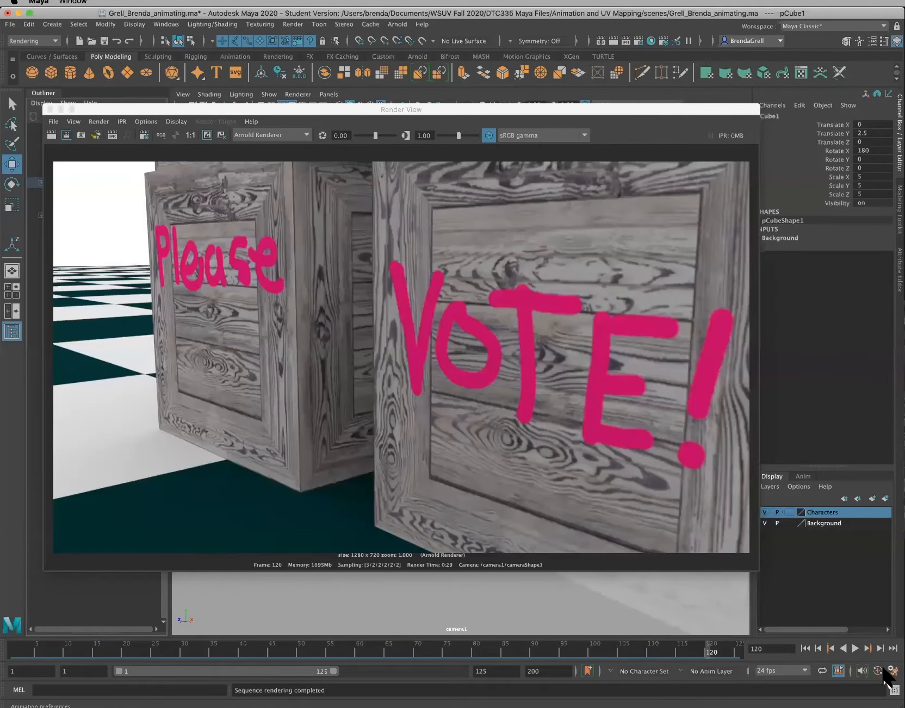
click(890, 670)
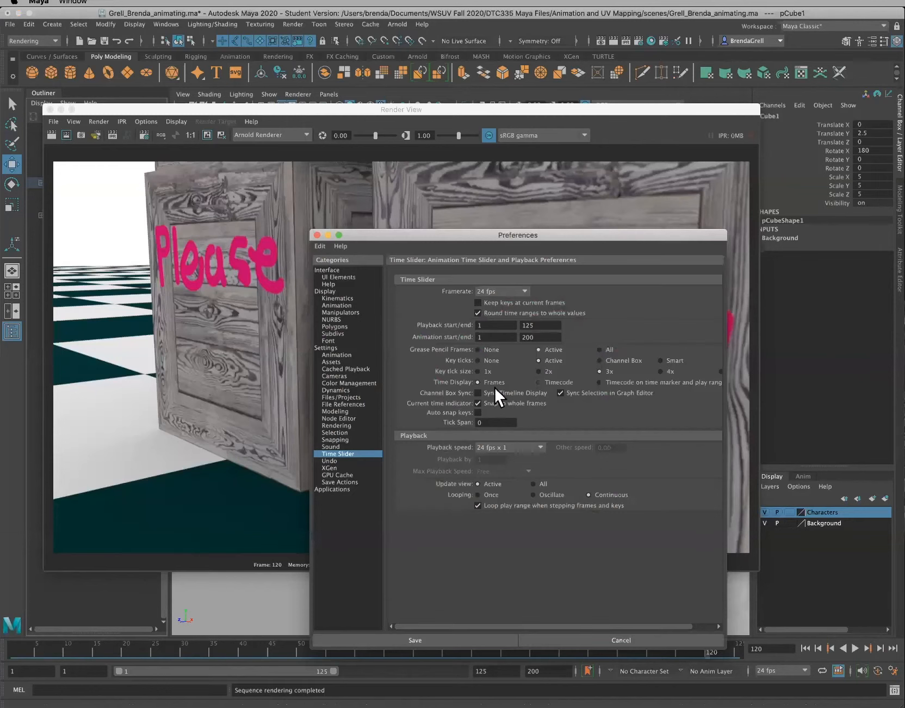
click(503, 290)
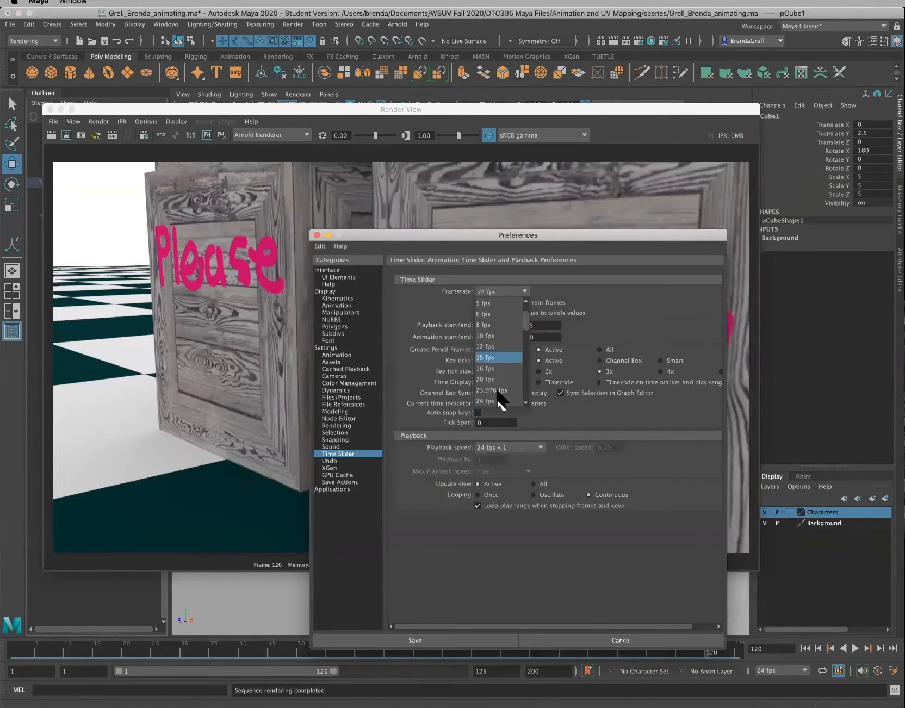
click(498, 400)
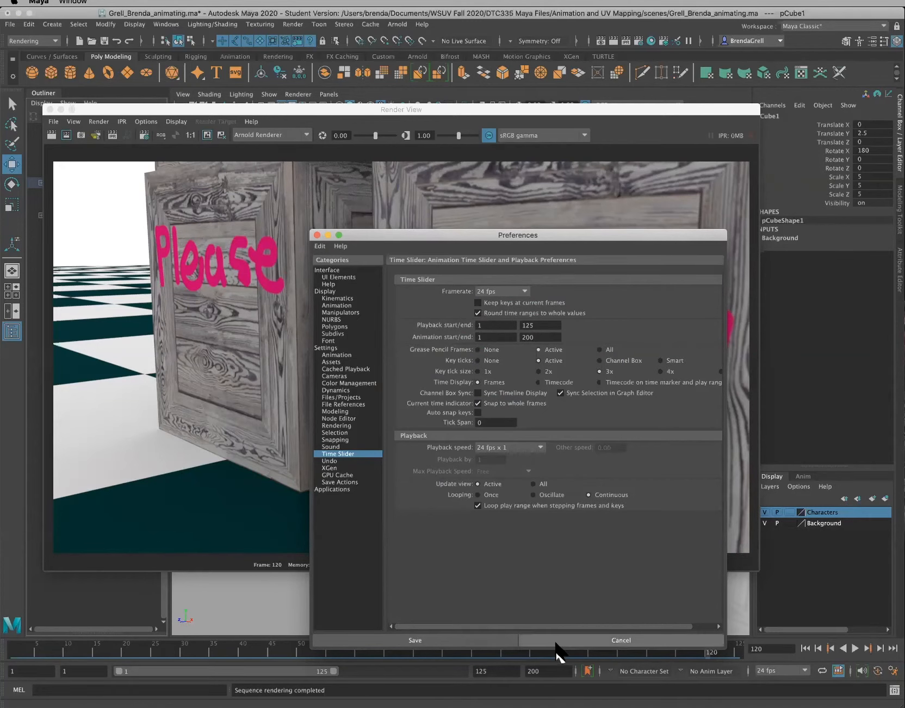
click(620, 641)
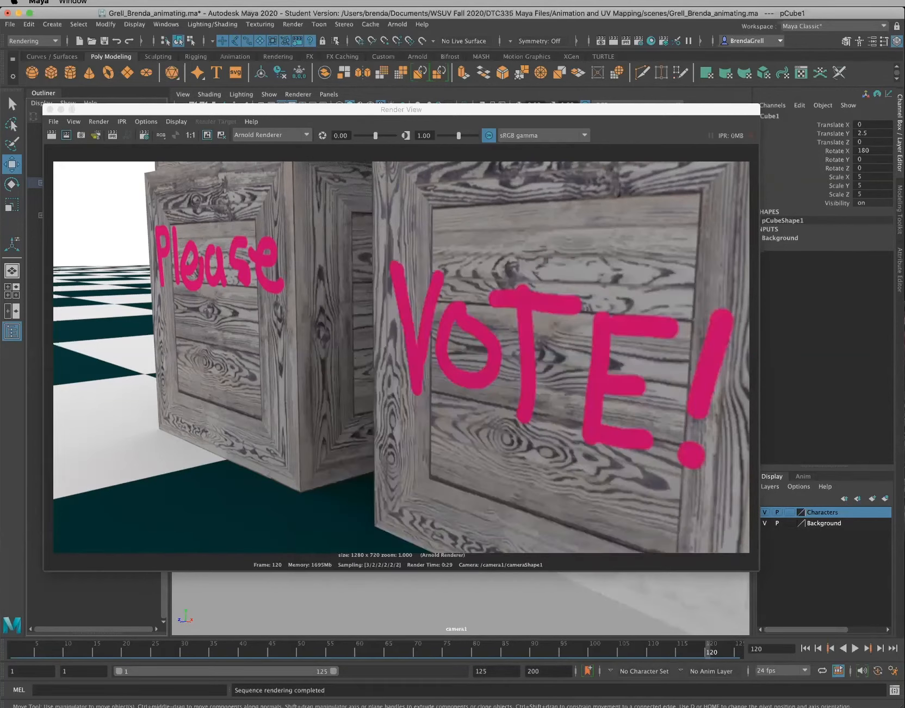
Switch back to After Effects and interpret the first PNG sequence at 24 frames per second
click(604, 707)
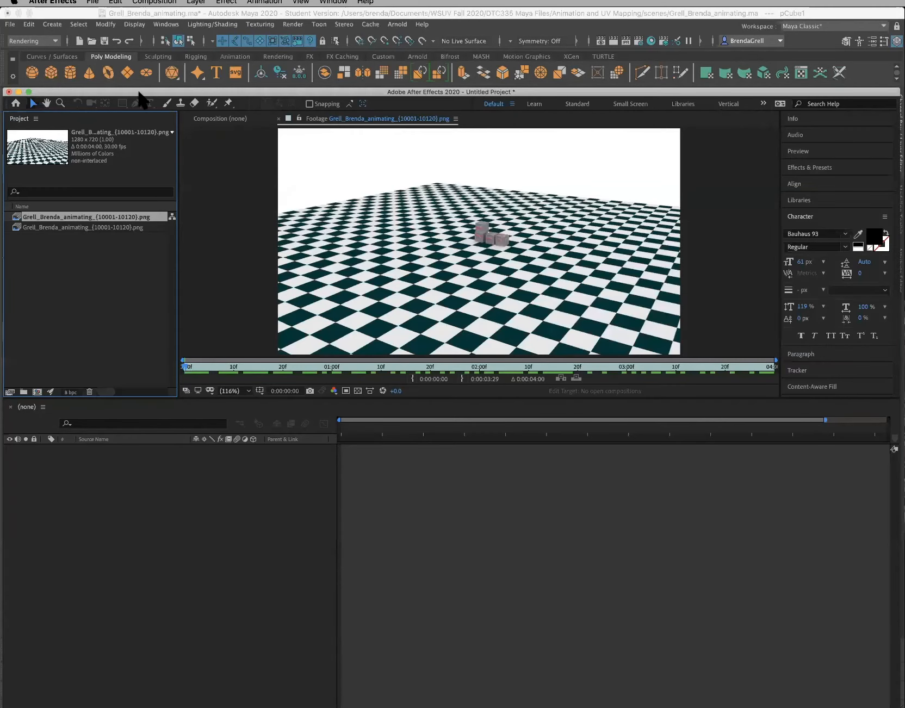
drag(109, 90, 111, 11)
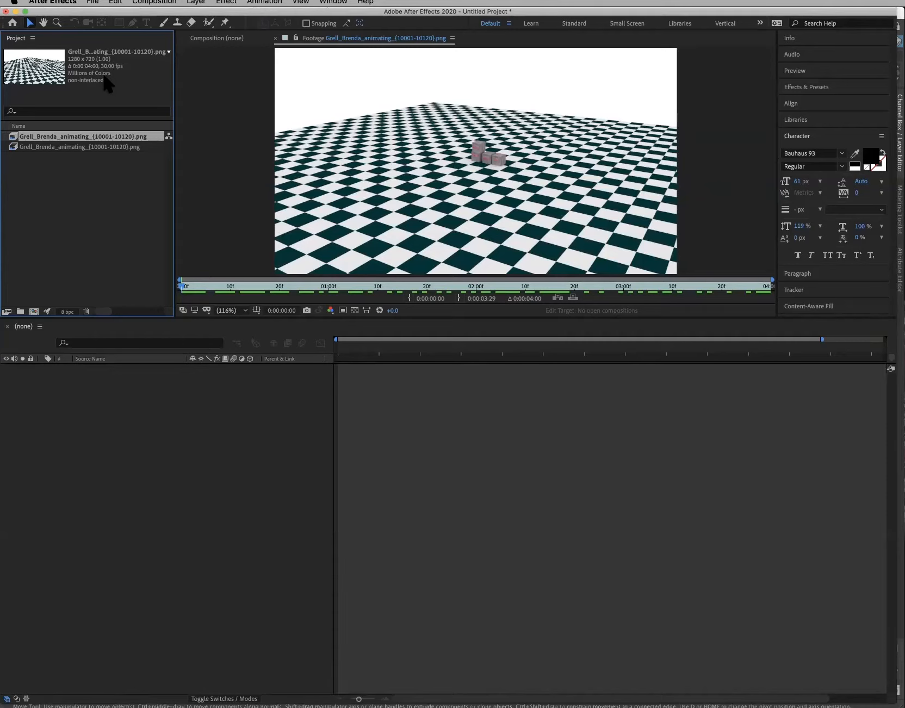
right_click(63, 138)
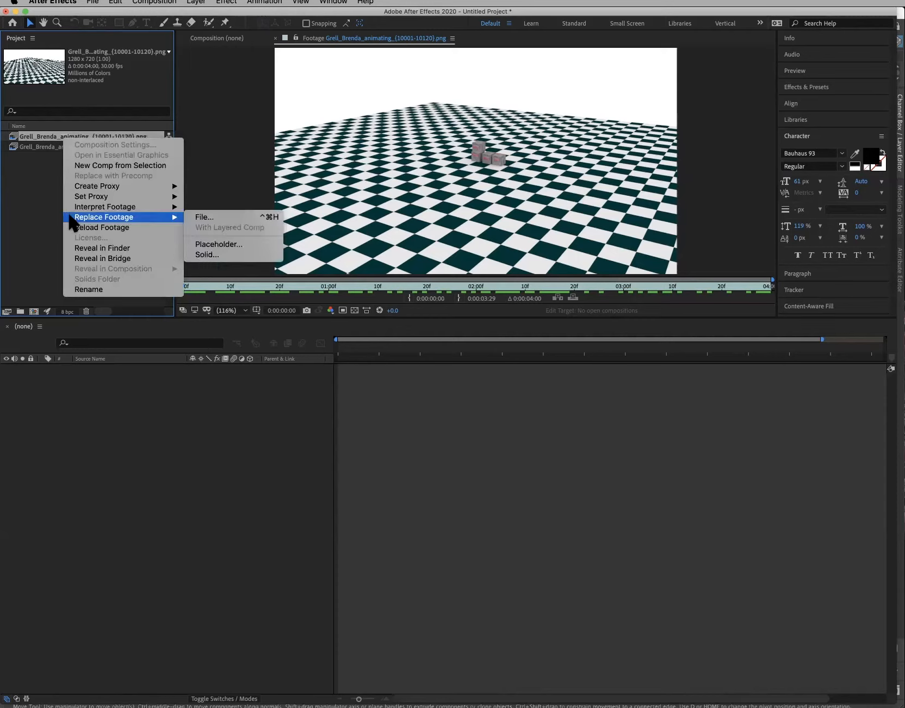
mouse_move(78, 207)
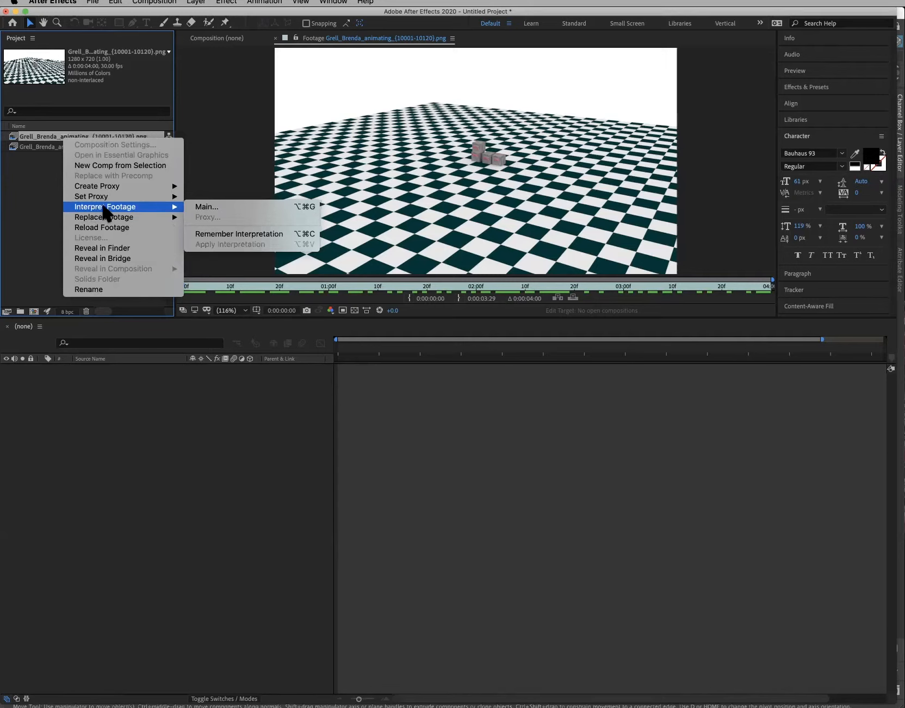
click(214, 207)
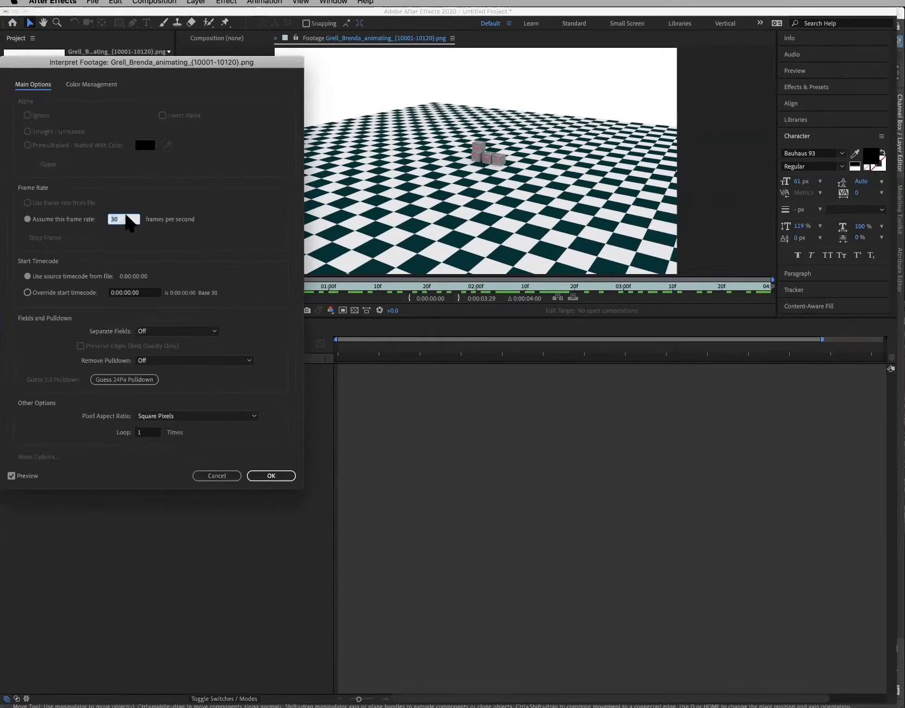
text(24)
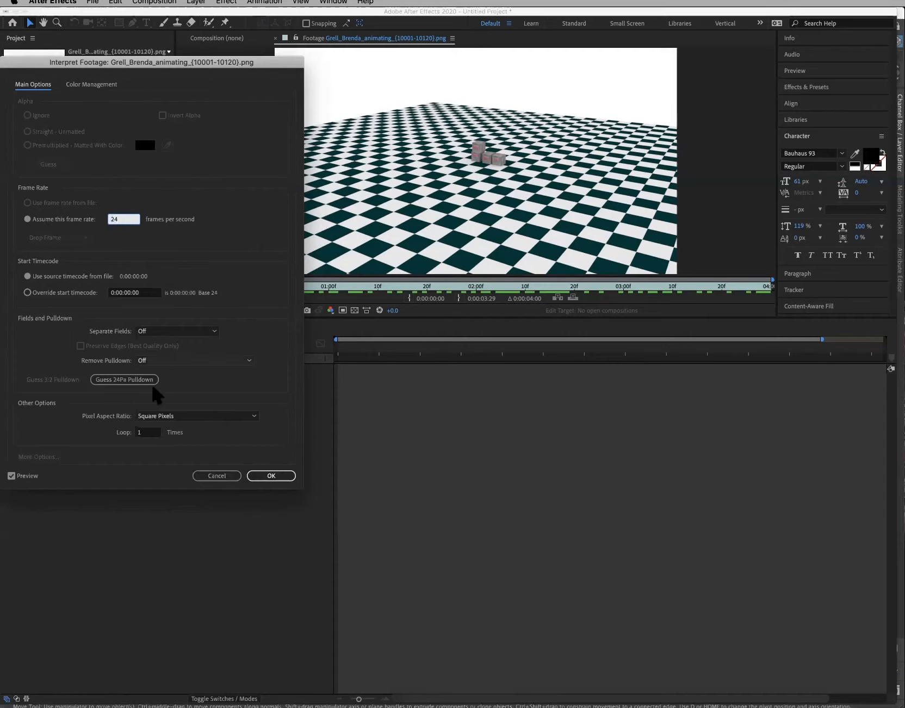
click(266, 477)
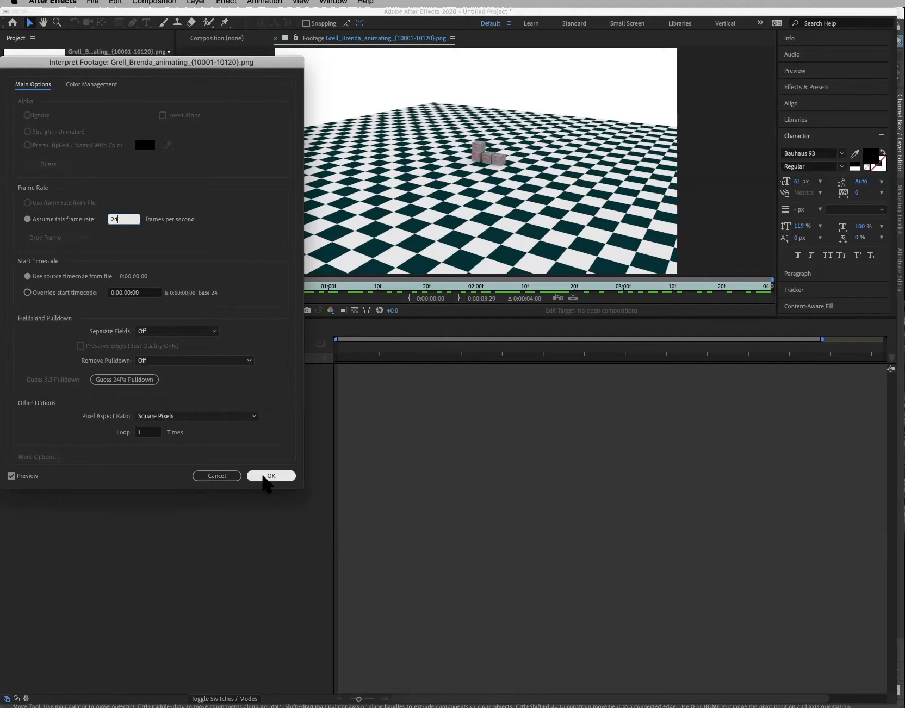
Interpret the second PNG sequence at 24 frames per second as well
click(71, 148)
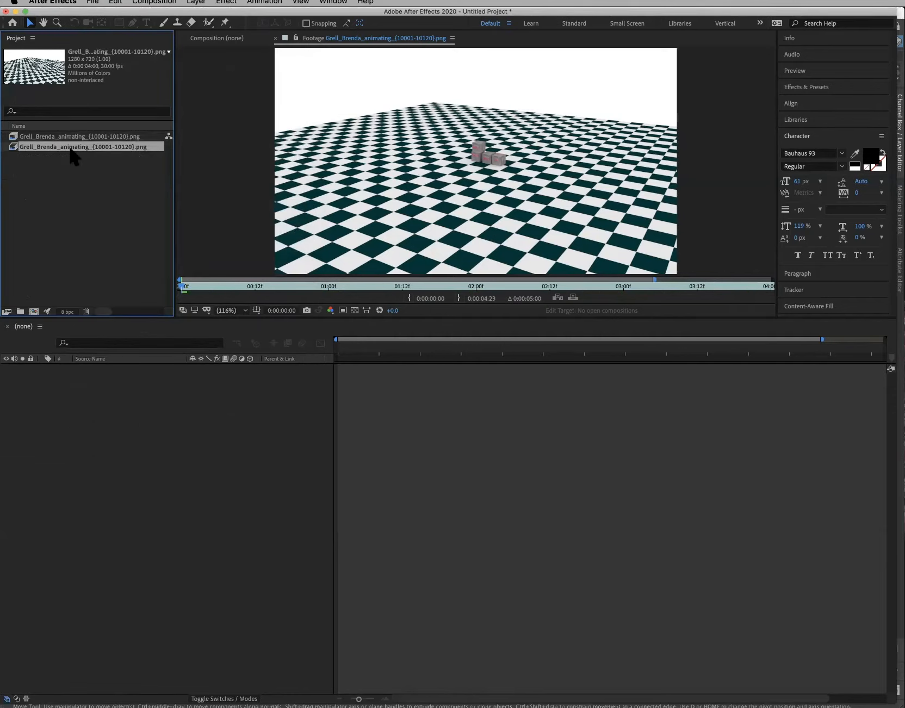
right_click(70, 149)
mouse_move(96, 224)
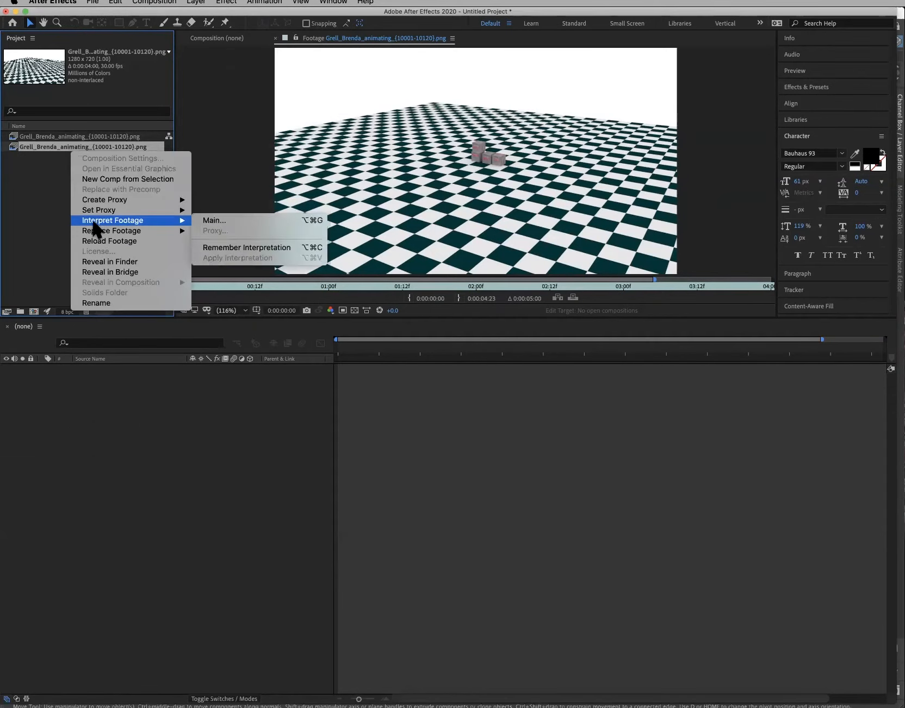
click(218, 219)
key(super+alt+g)
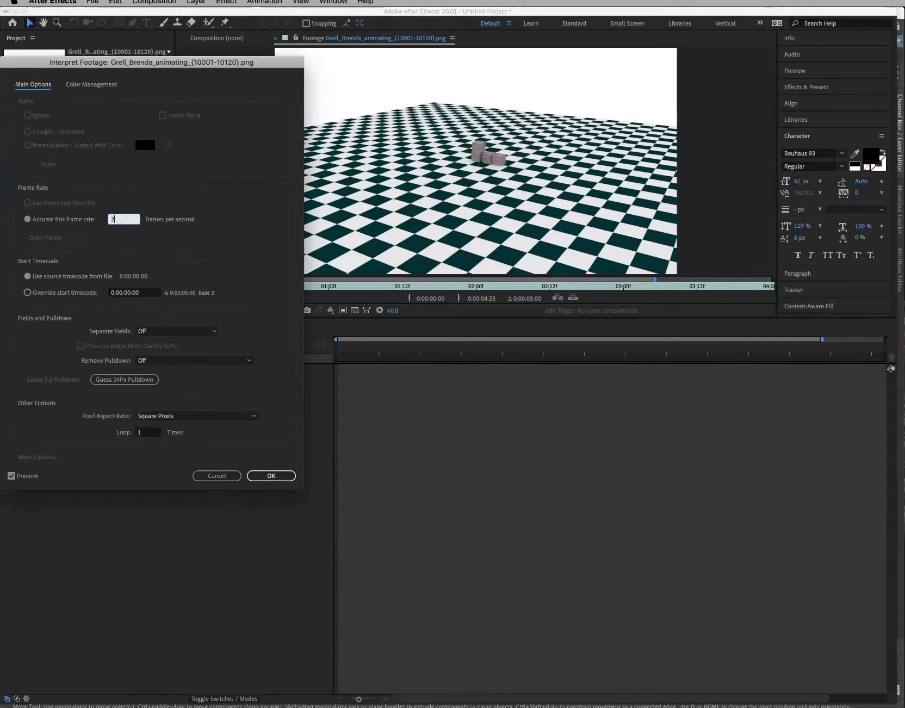
click(275, 476)
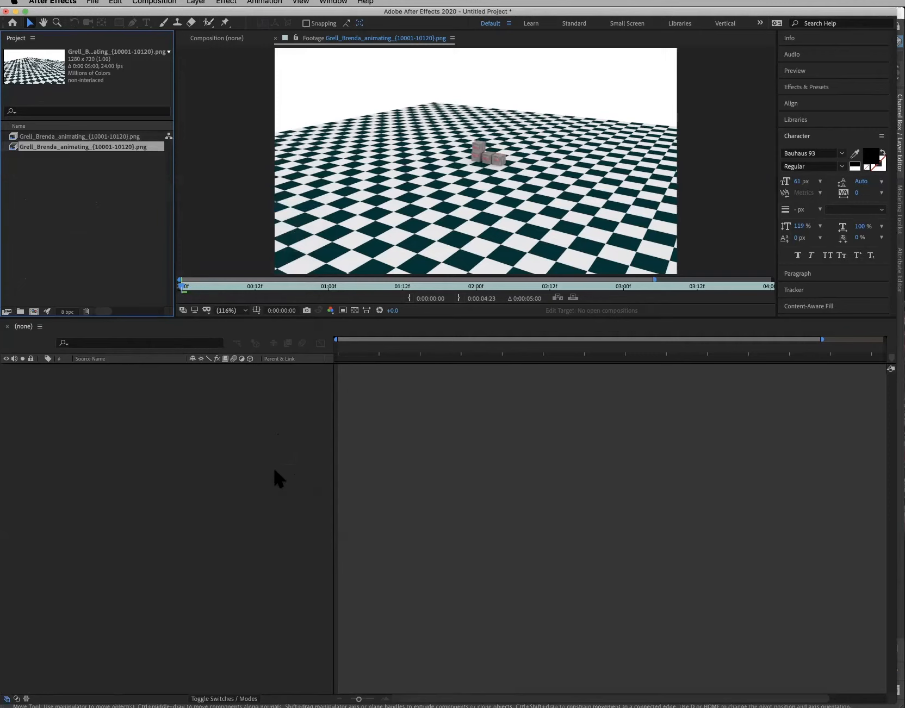
Create a composition from the first PNG sequence, preview it up to 0:00:00:12, and return to the first frame
double_click(12, 150)
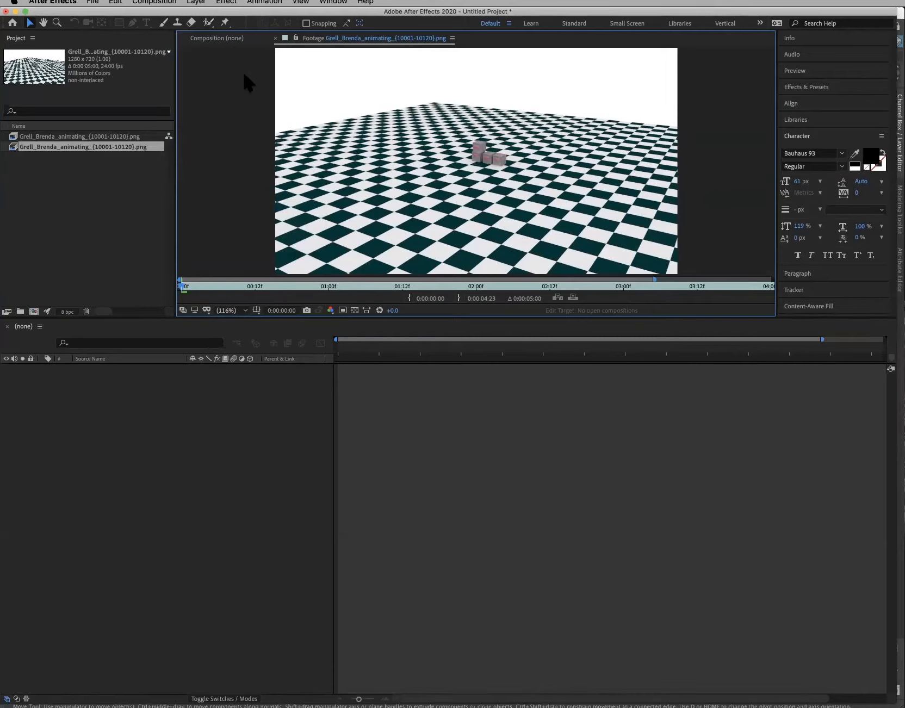
drag(184, 284, 104, 251)
click(13, 136)
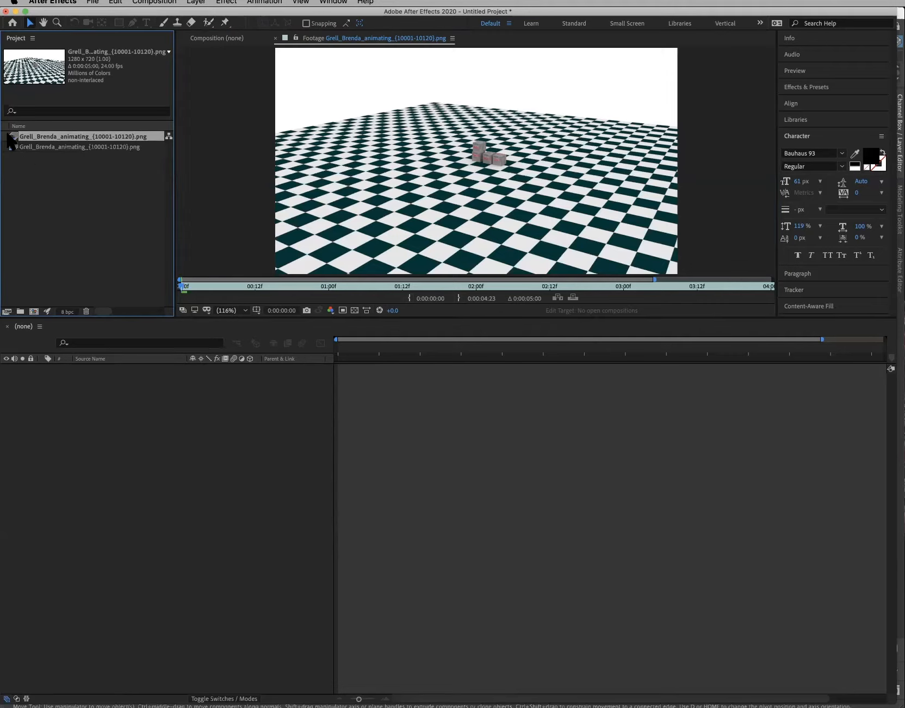
drag(13, 140, 344, 545)
drag(340, 353, 392, 350)
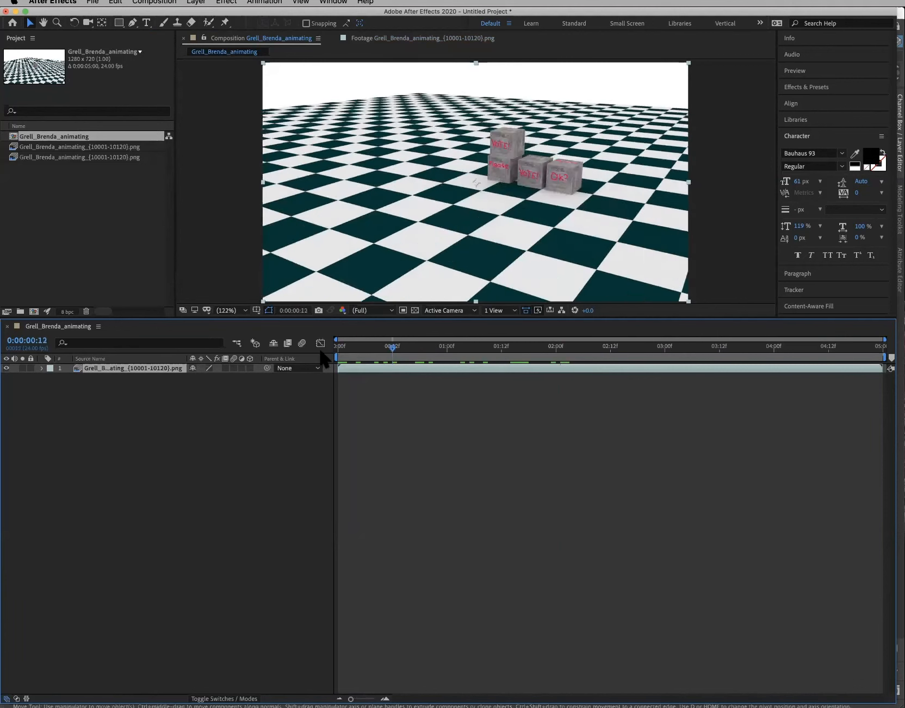
key(Home)
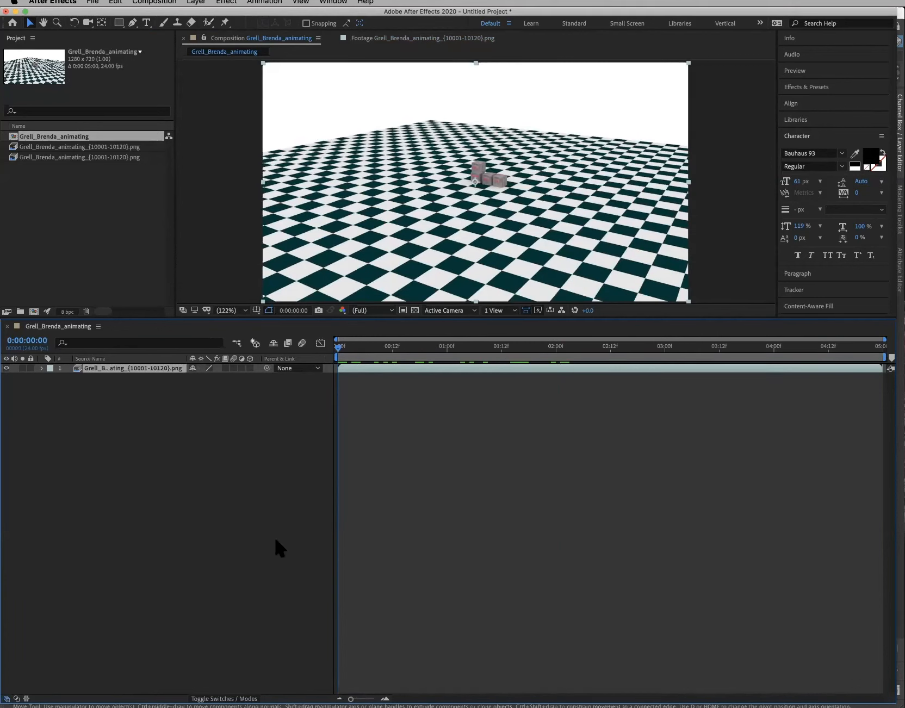
Choose the Rectangle tool with no layer selected and set the shape fill colour to black (000000)
click(118, 22)
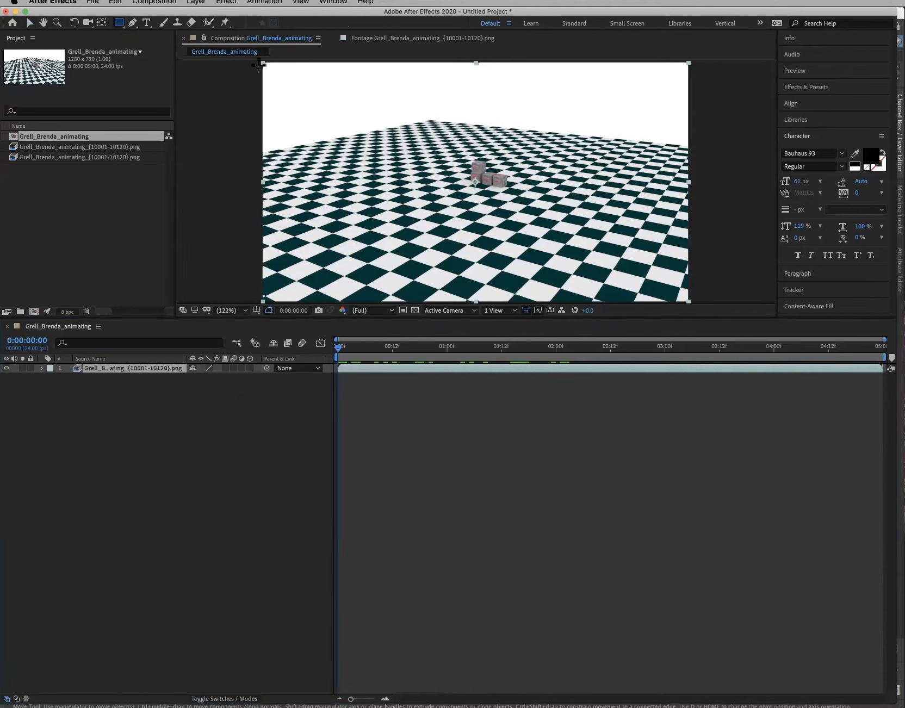
key(period)
click(169, 479)
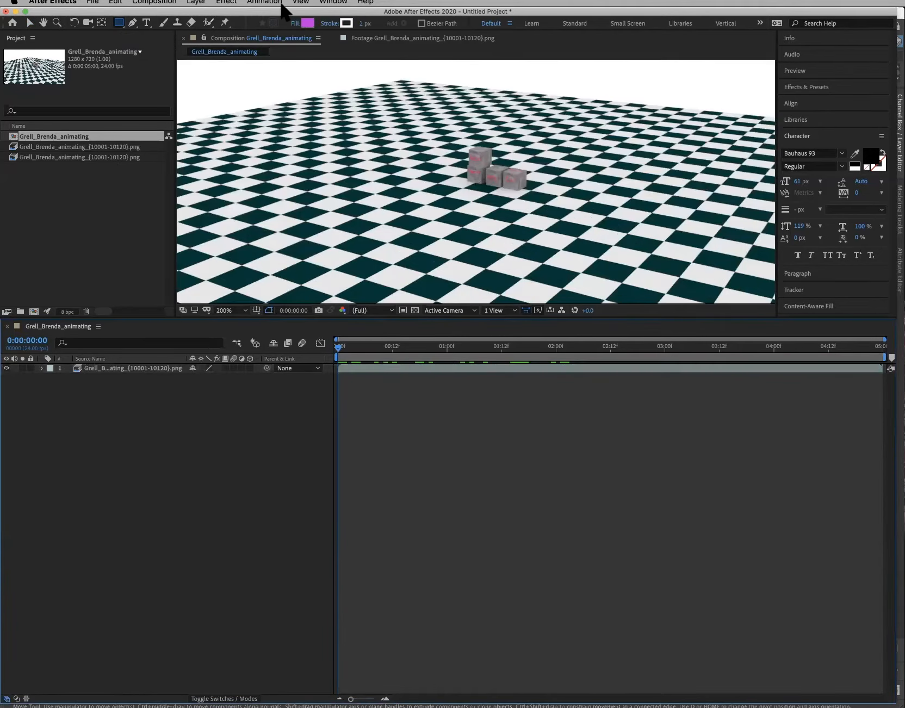
key(comma)
key(comma)
key(comma)
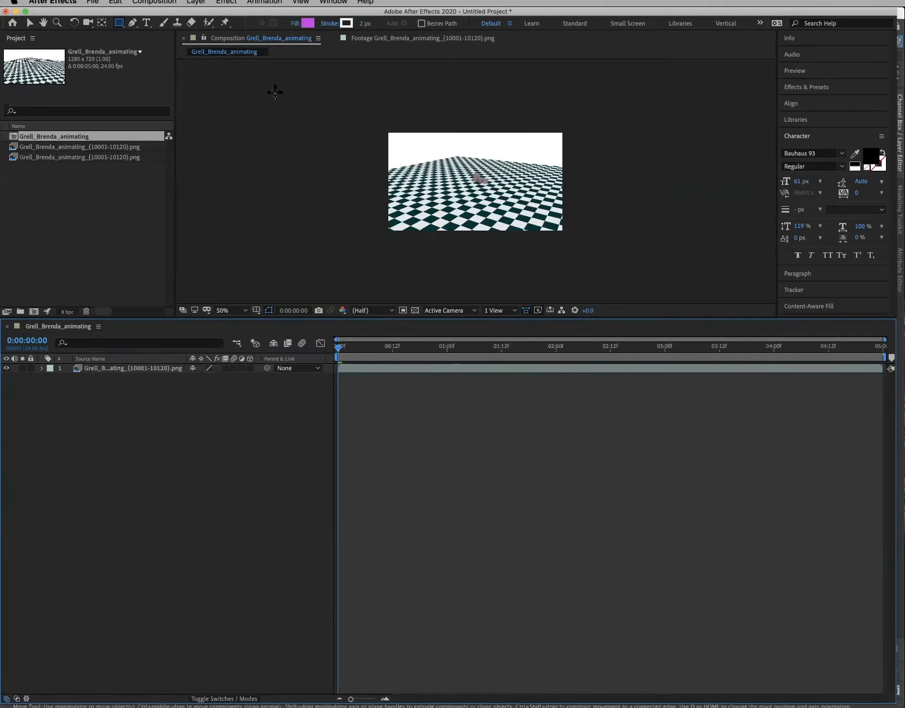
click(308, 24)
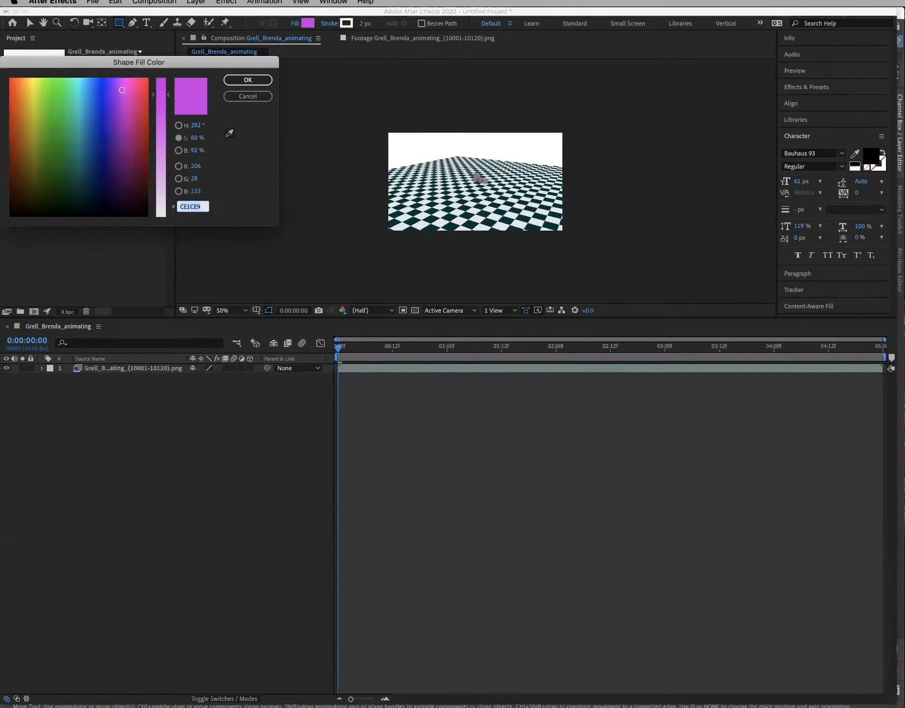
click(10, 215)
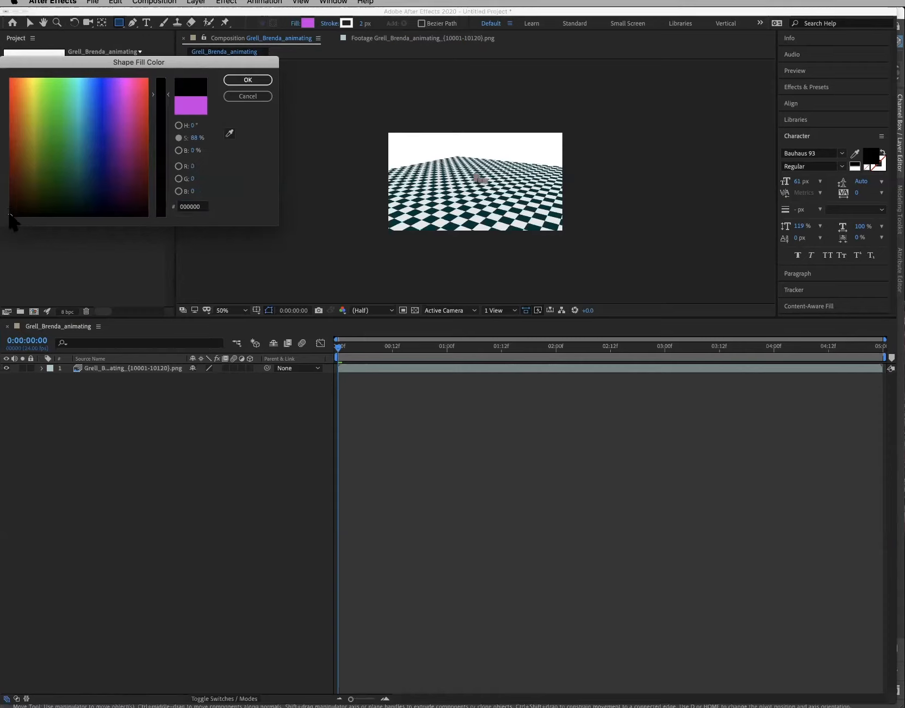
click(262, 82)
Set the shape stroke to None and draw a black rectangle slightly larger than the whole composition frame
click(347, 24)
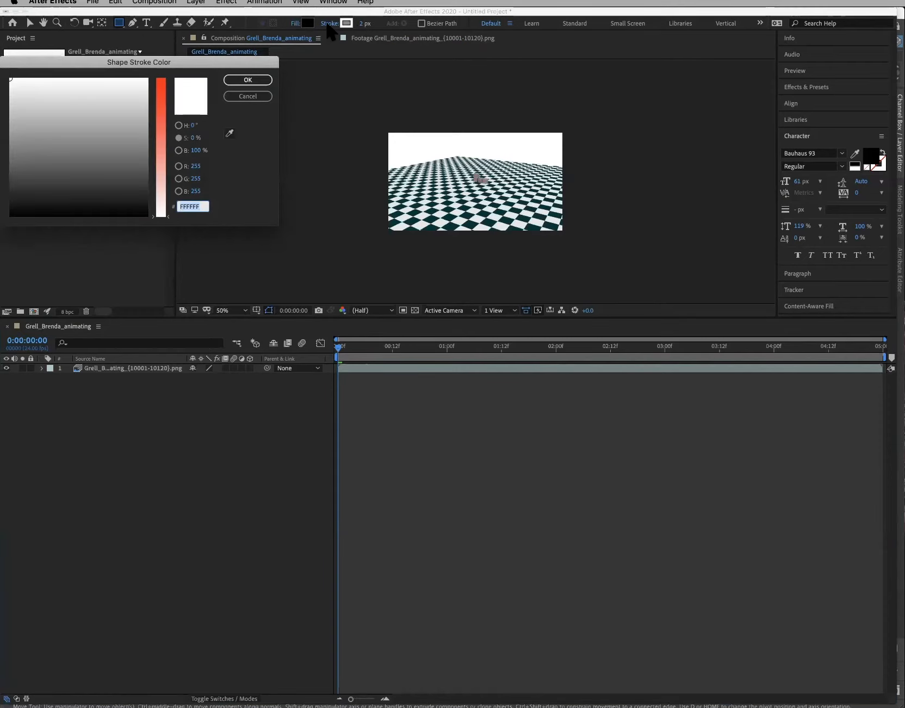
click(247, 96)
click(329, 23)
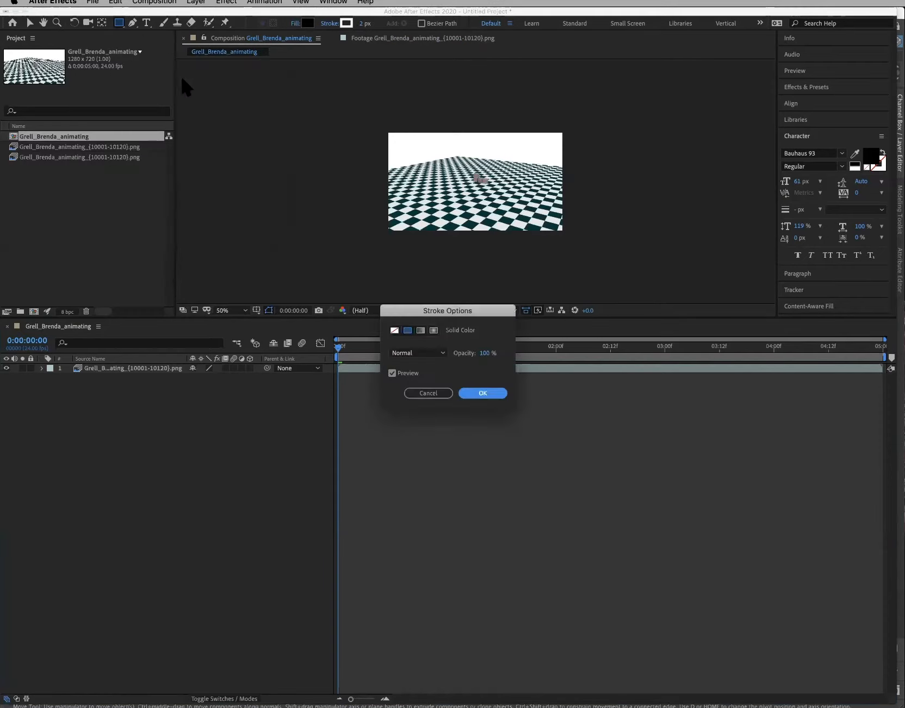
click(395, 330)
click(480, 393)
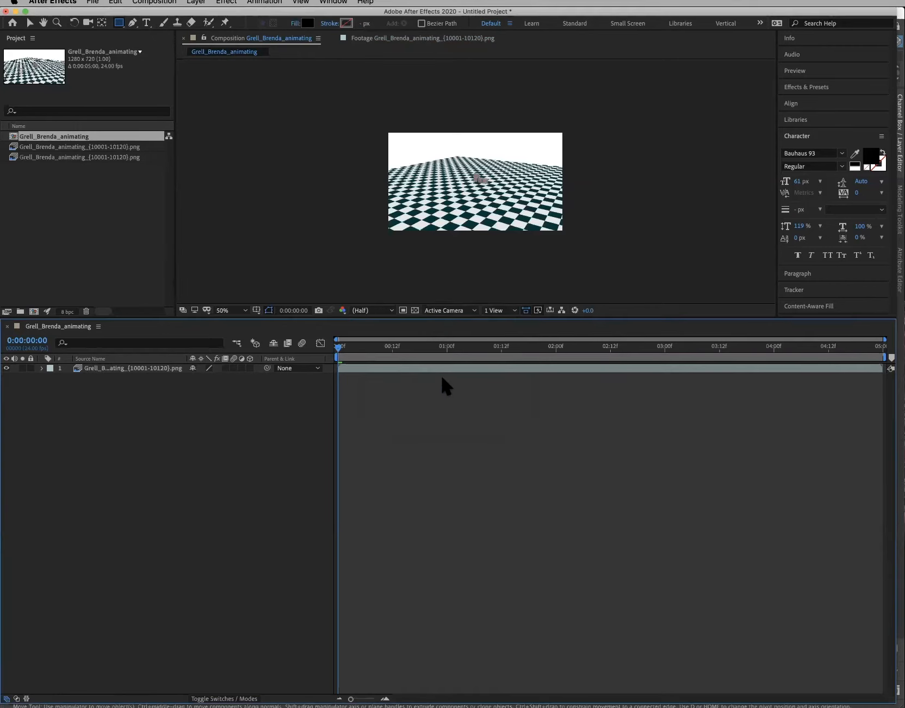
drag(385, 128, 566, 234)
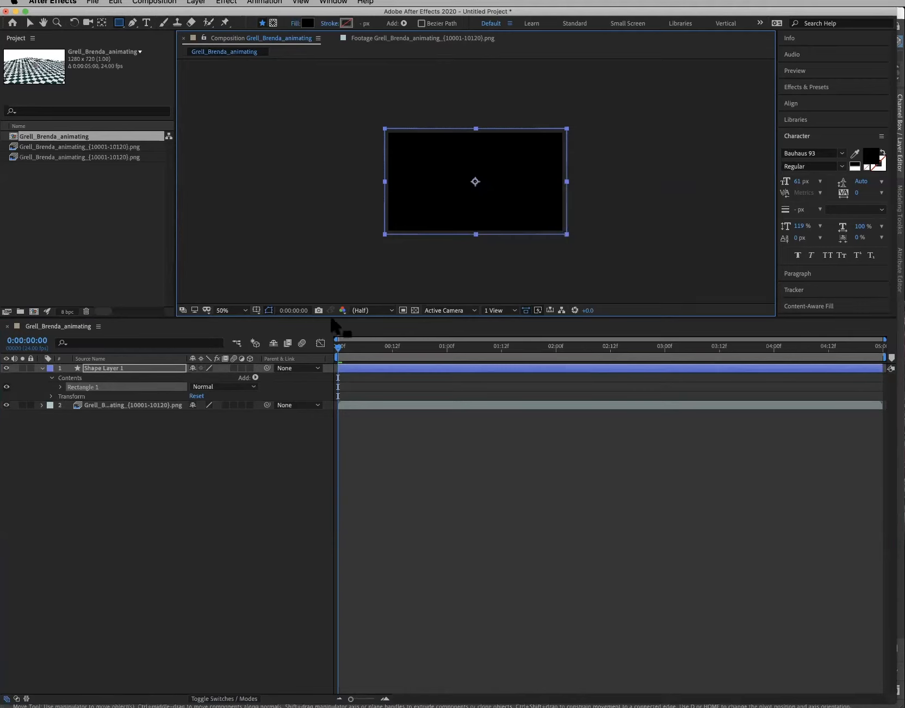
Trim the black shape layer to end at 1 second, shift the PNG sequence layer to start there, and check the composition's last frame
drag(882, 368, 359, 375)
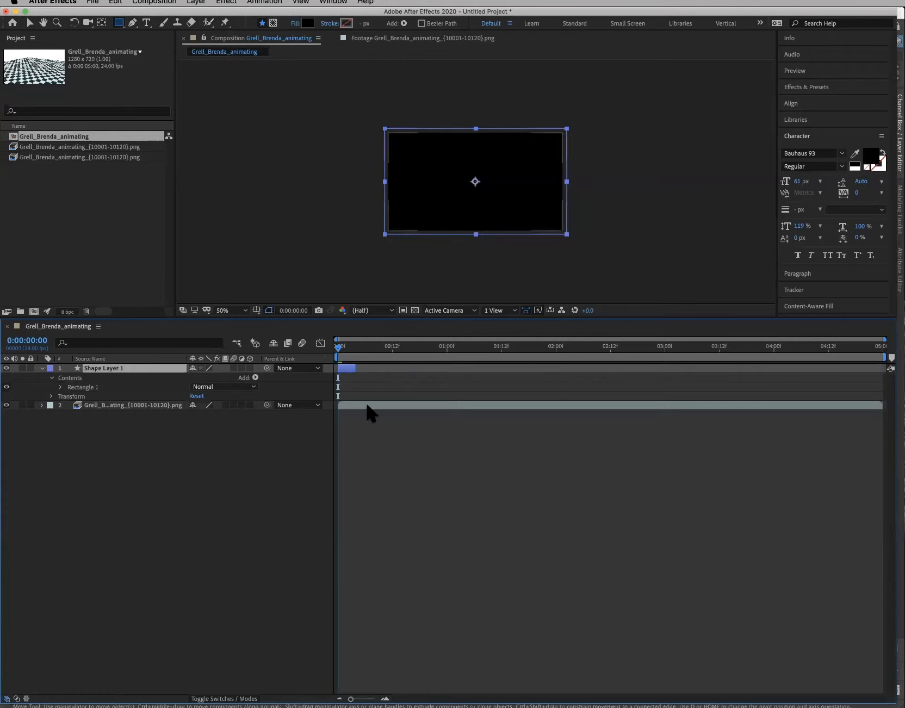
drag(365, 406, 386, 405)
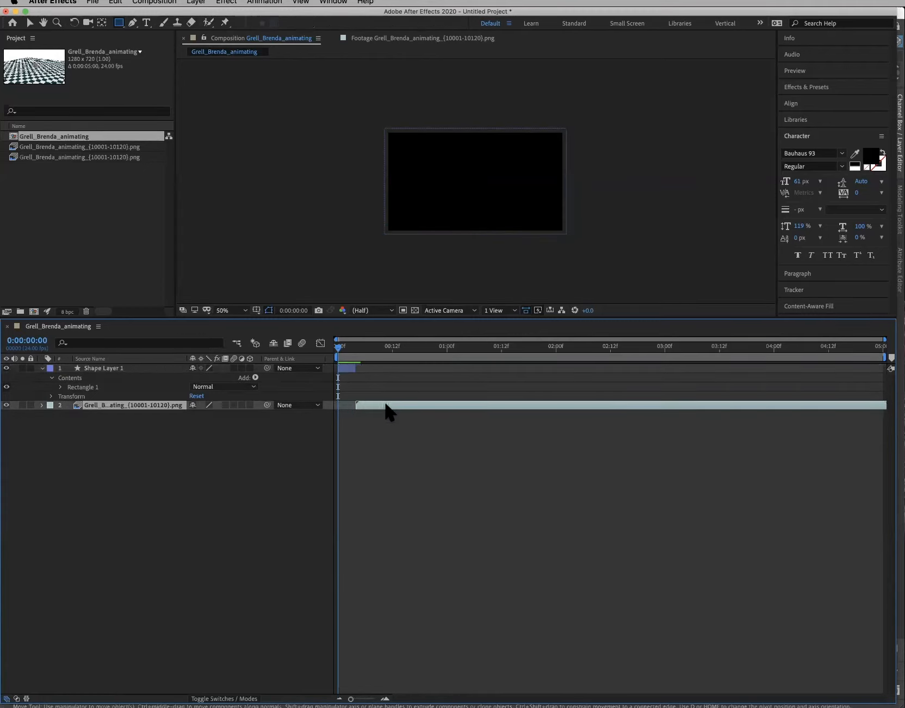
drag(337, 346, 442, 370)
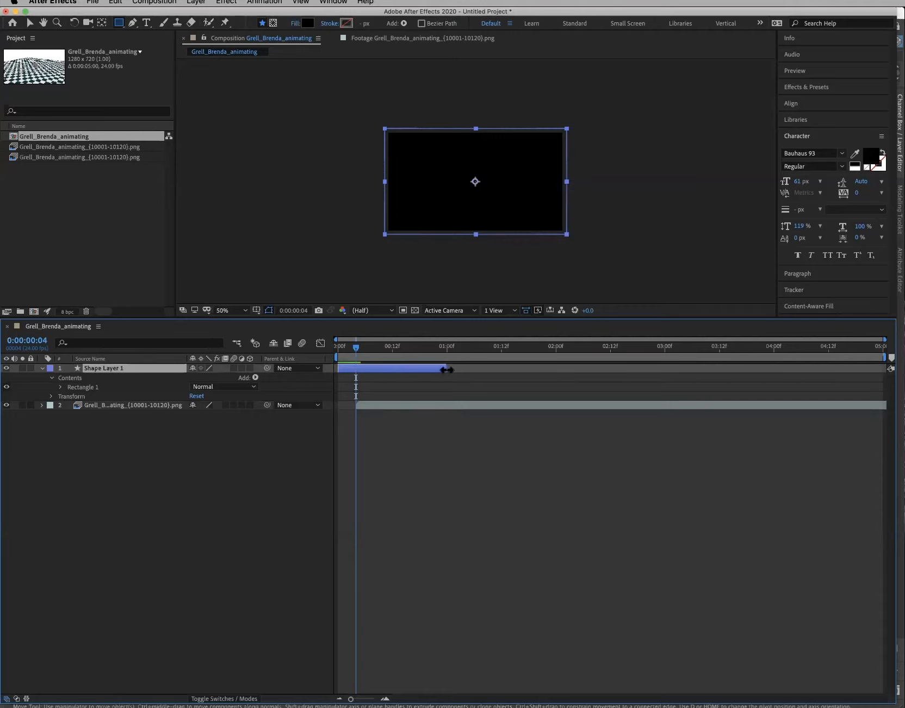
drag(391, 406, 473, 400)
click(447, 350)
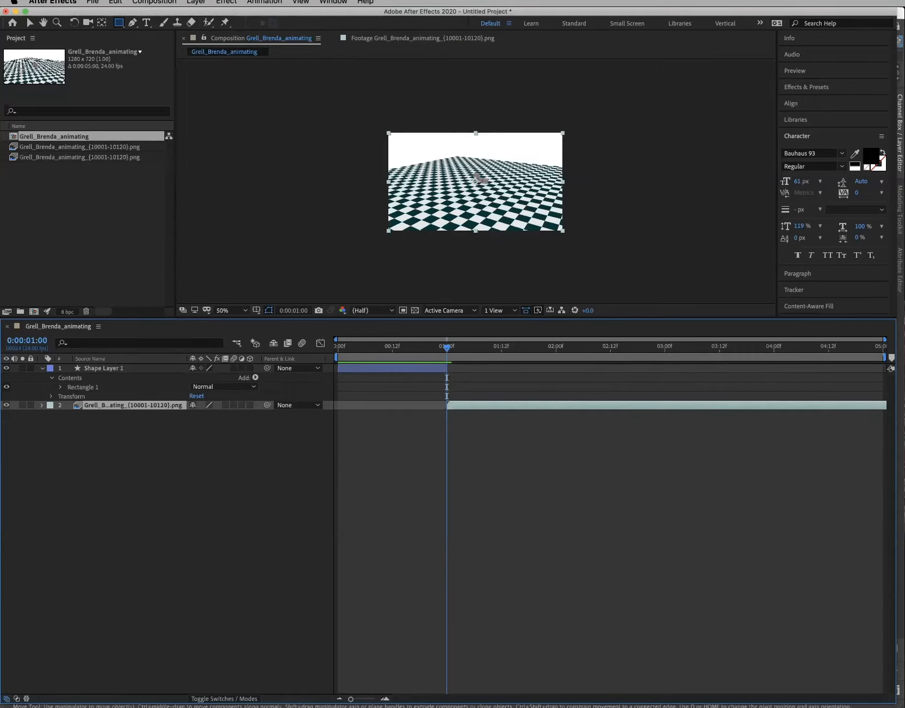
click(882, 350)
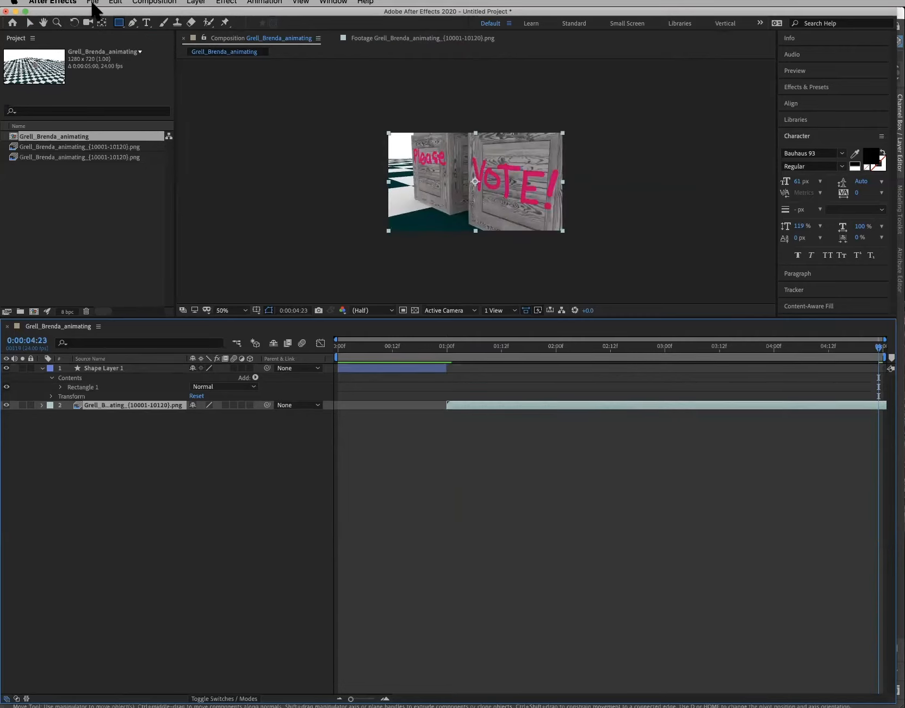
Set the composition's duration to 0:00:50:00 and move the playhead past the end of the PNG layer to 0:00:06:15
click(150, 5)
click(152, 32)
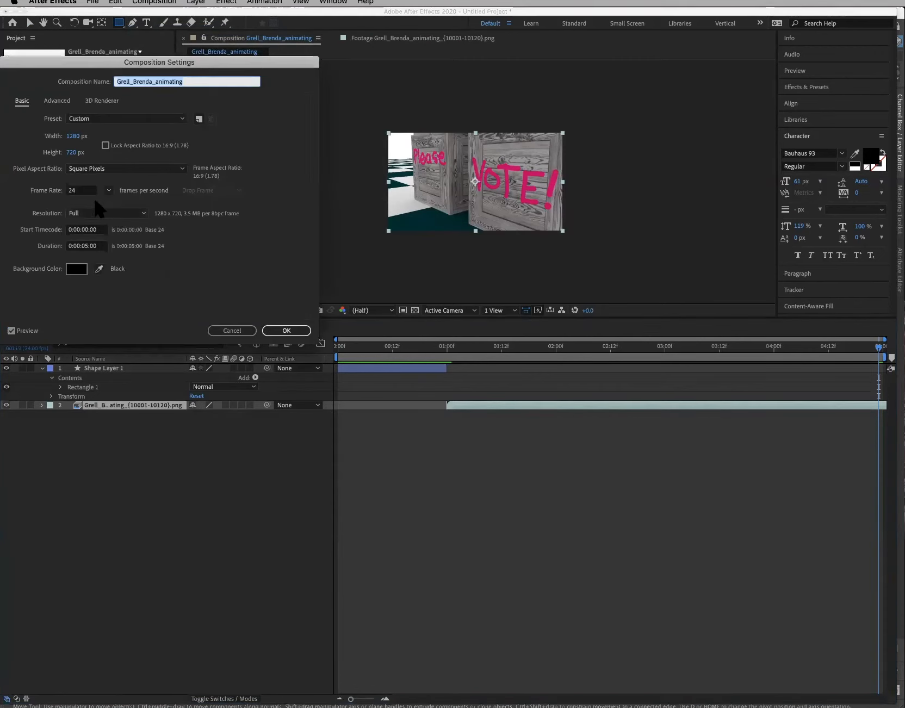
click(87, 245)
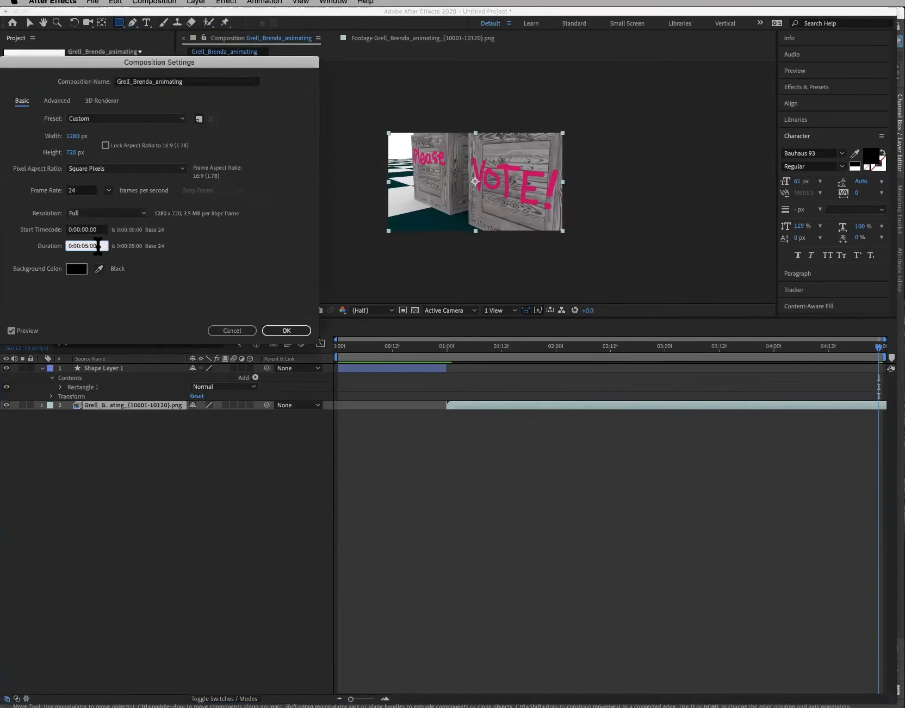
key(BackSpace)
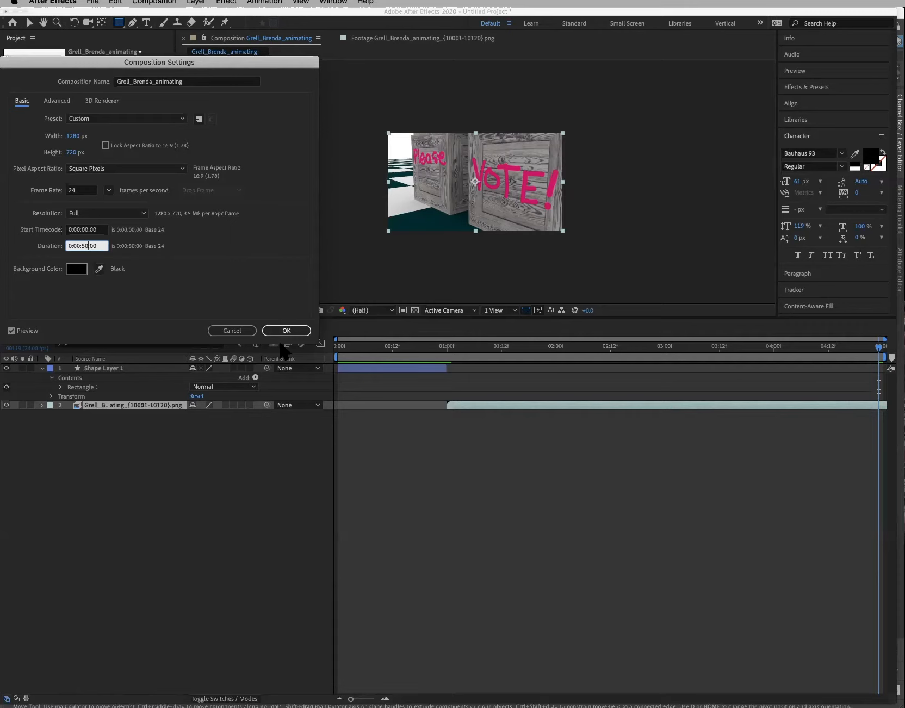
click(300, 332)
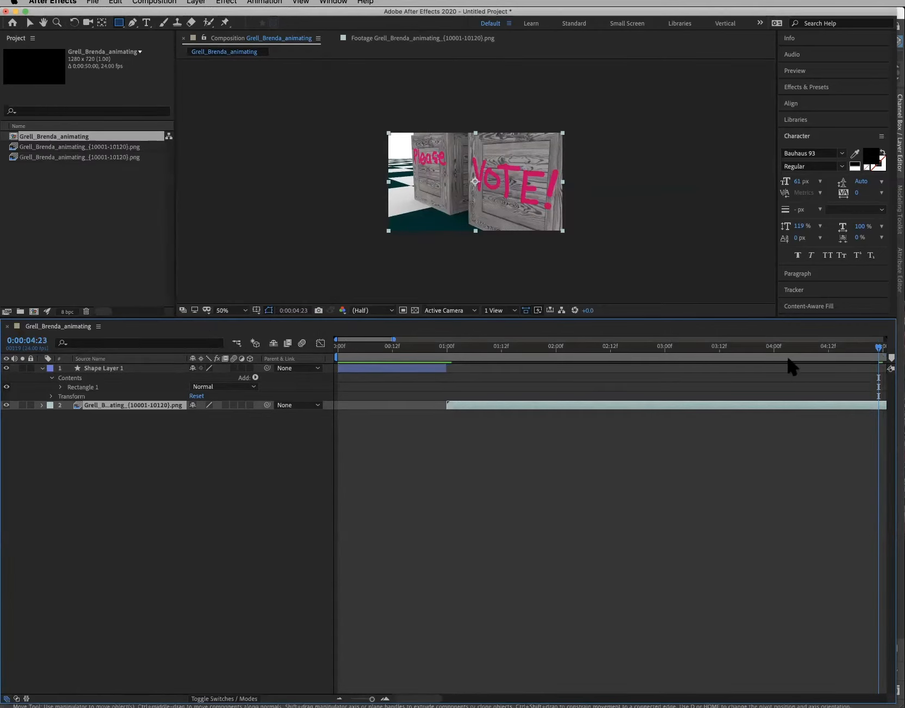
drag(392, 338, 872, 356)
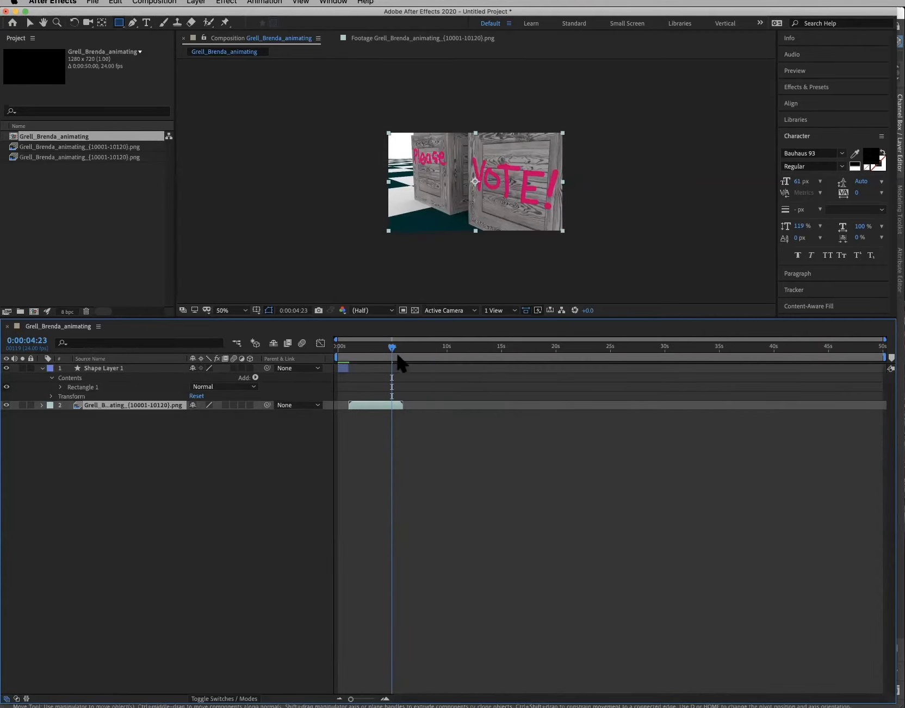
drag(394, 351, 428, 358)
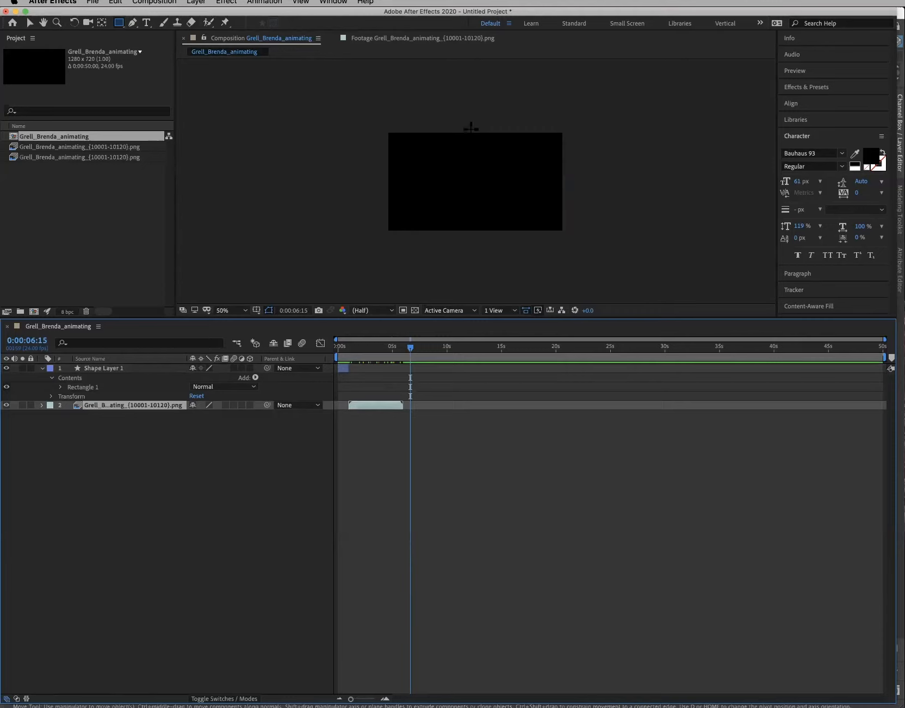
Switch to the Selection tool and preview the change from the black intro to the box animation, starting at the first frame
key(v)
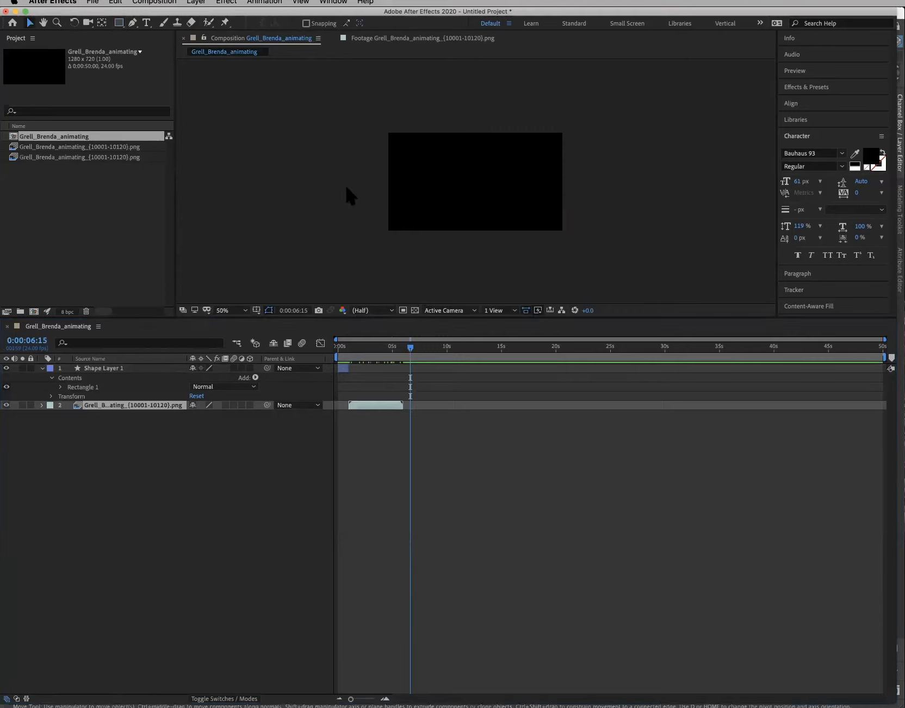
click(347, 188)
key(/)
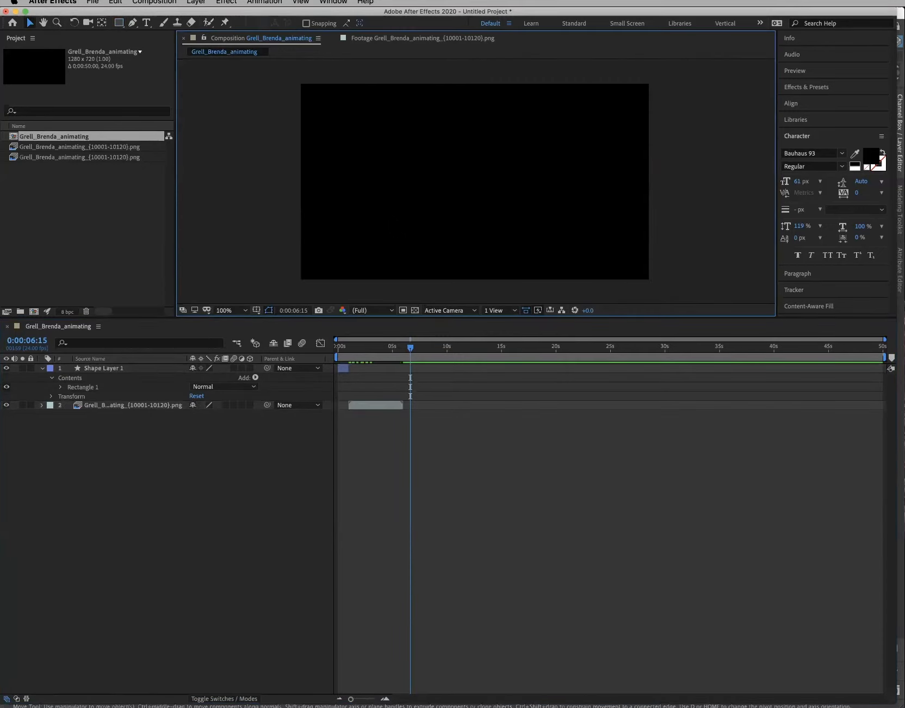
drag(348, 349, 332, 350)
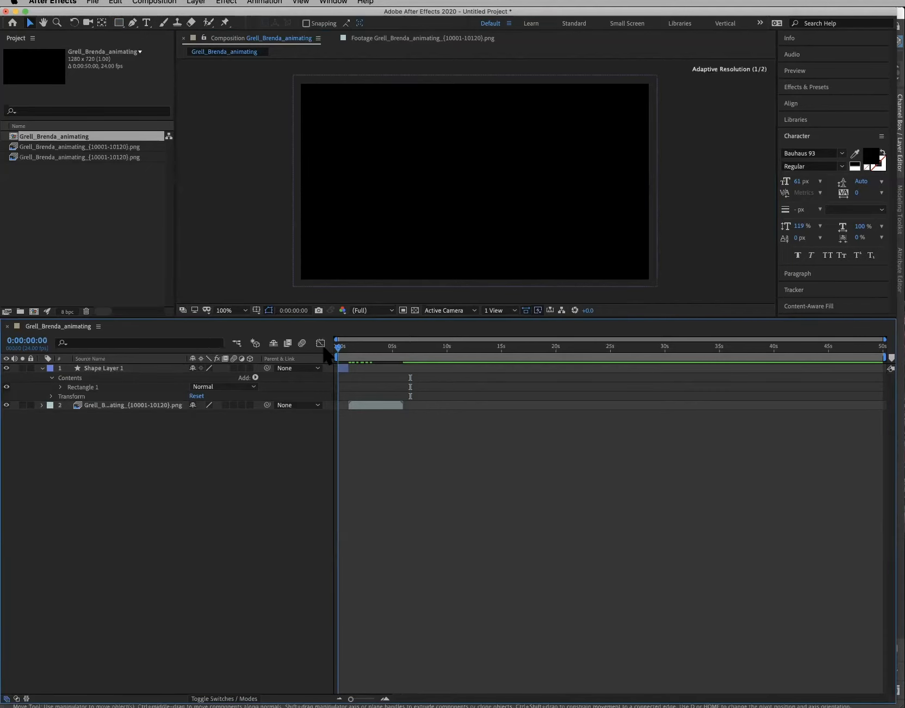
key(space)
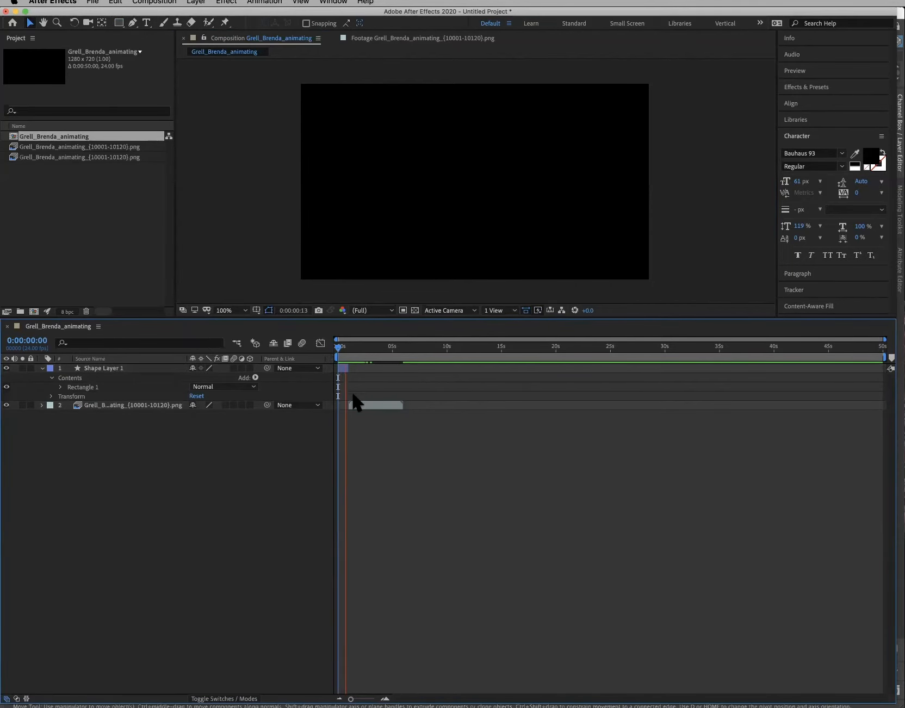
drag(344, 349, 334, 351)
key(space)
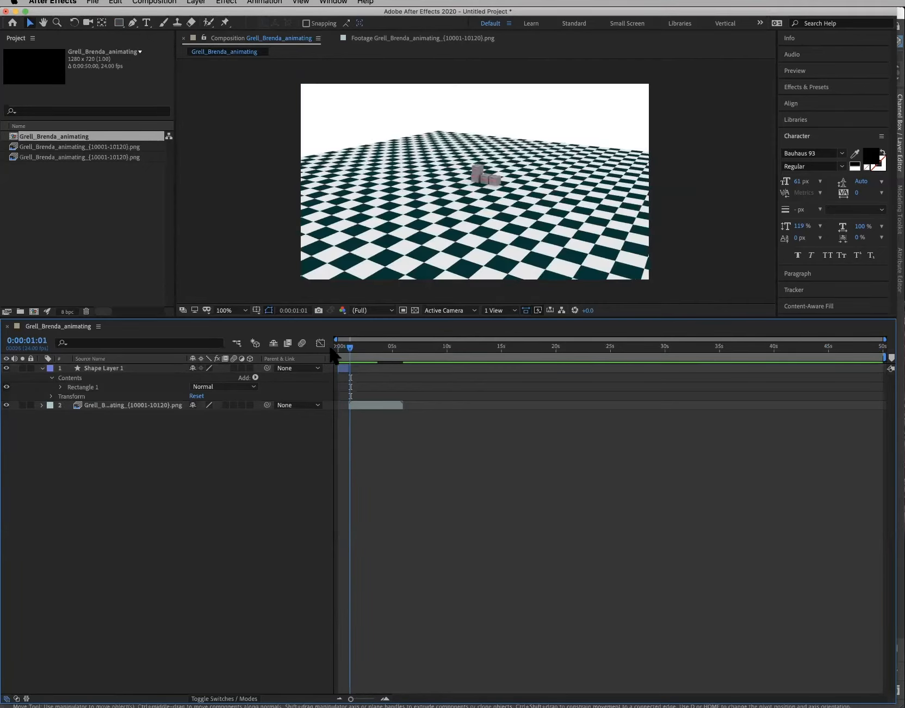
drag(330, 349, 331, 352)
key(space)
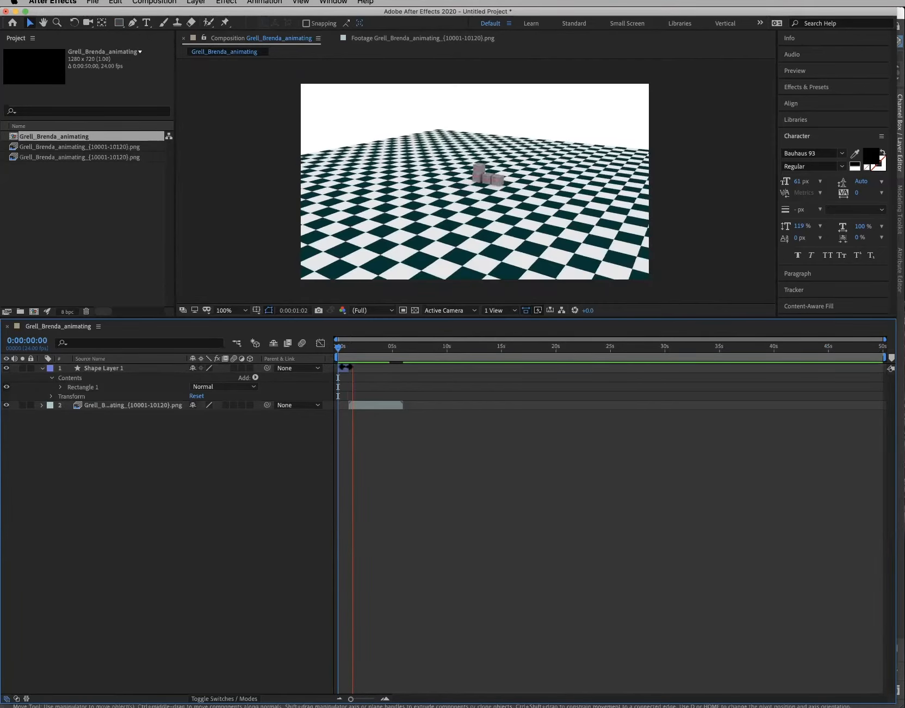
click(345, 368)
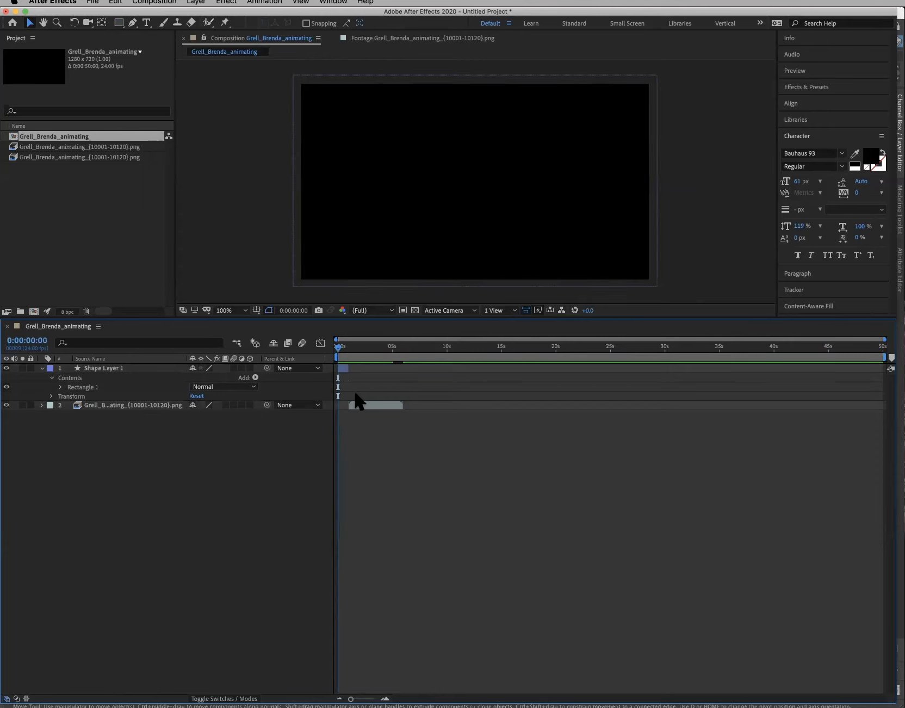
Shift the PNG sequence layer earlier to start about 5 frames in, overlapping the black shape layer, and check the frame at 0:00:01:14
drag(362, 412, 351, 403)
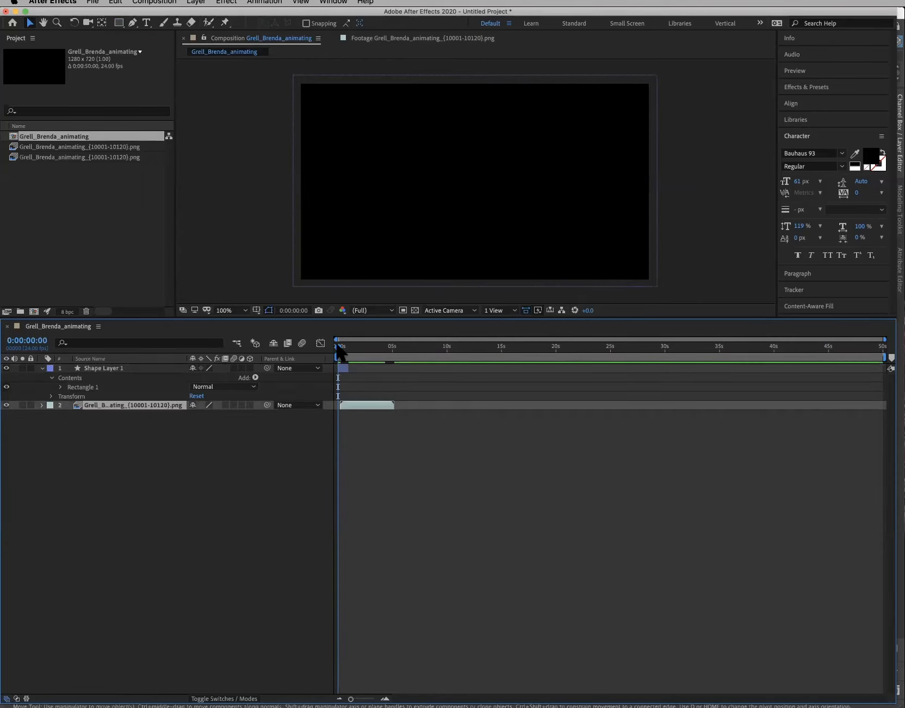
drag(341, 348, 355, 348)
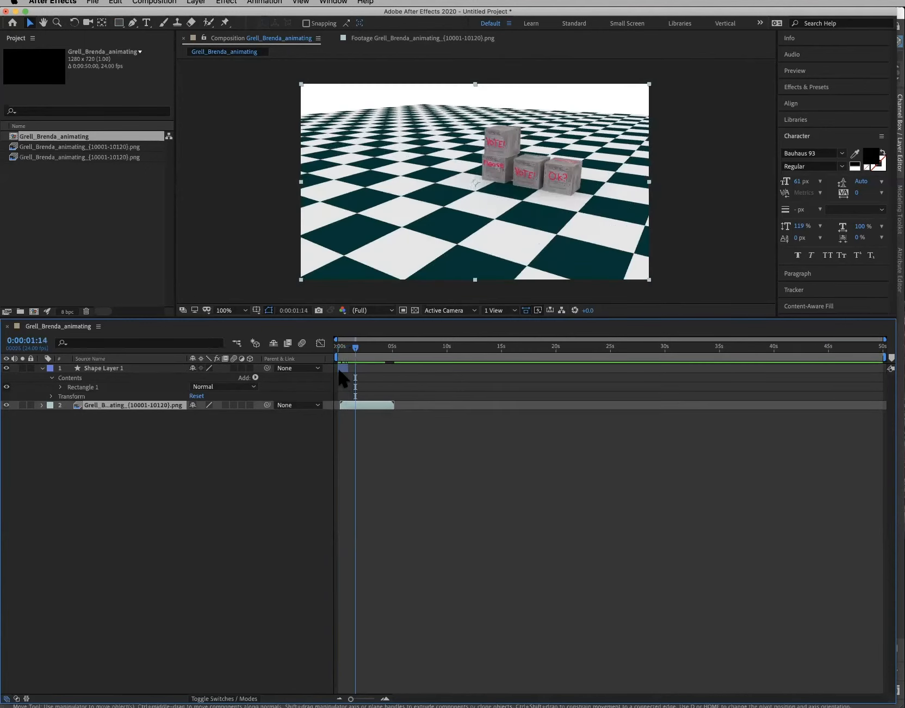
Expand the black shape layer's Transform properties, collapse its Contents, select Opacity and return to the first frame
click(342, 370)
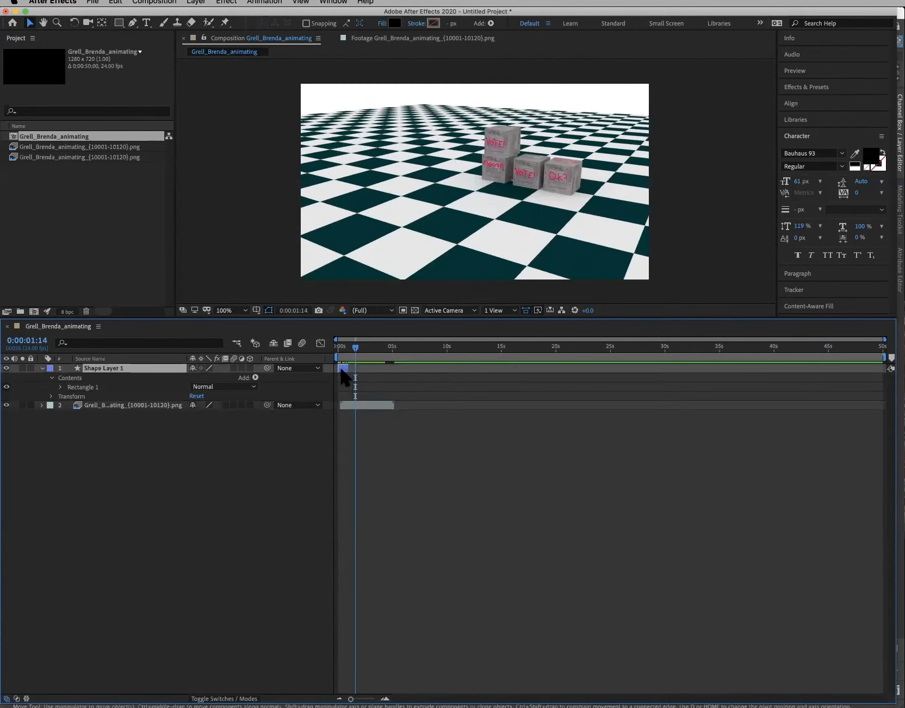
click(51, 396)
click(51, 378)
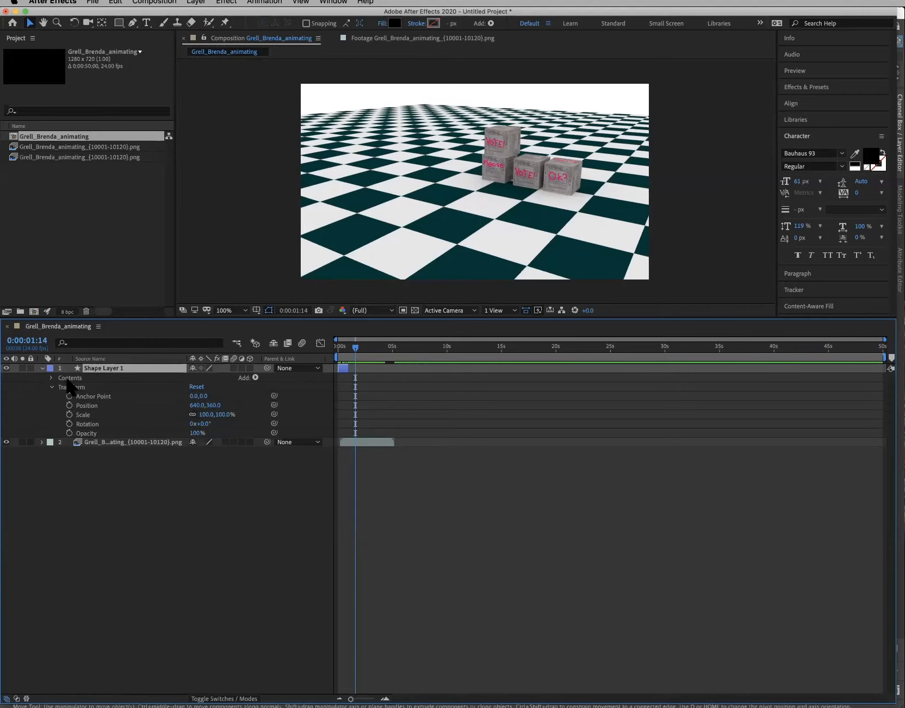
click(96, 390)
click(180, 432)
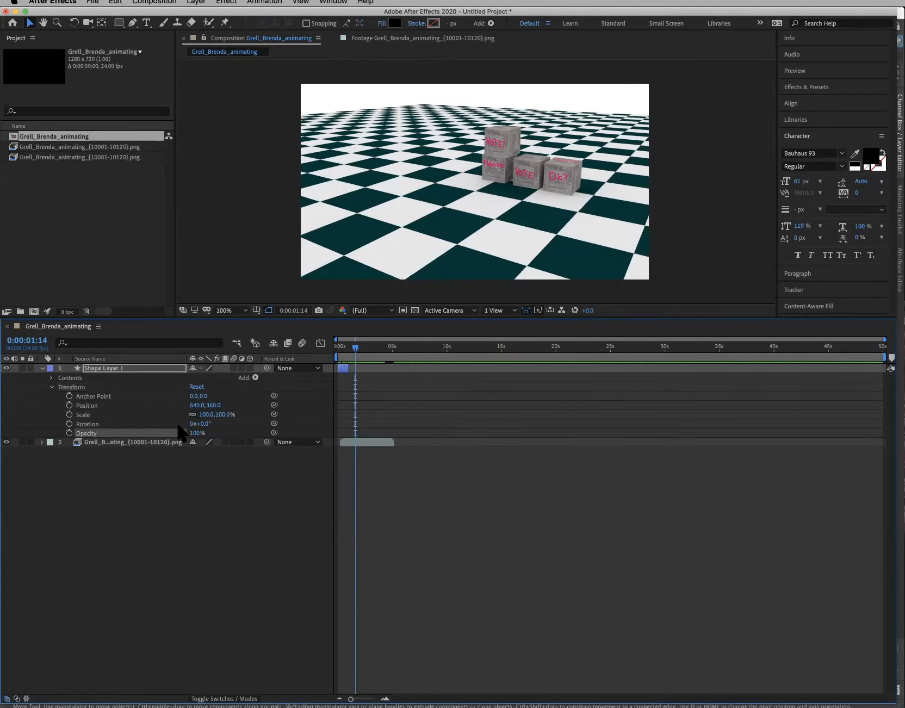
drag(353, 348, 323, 351)
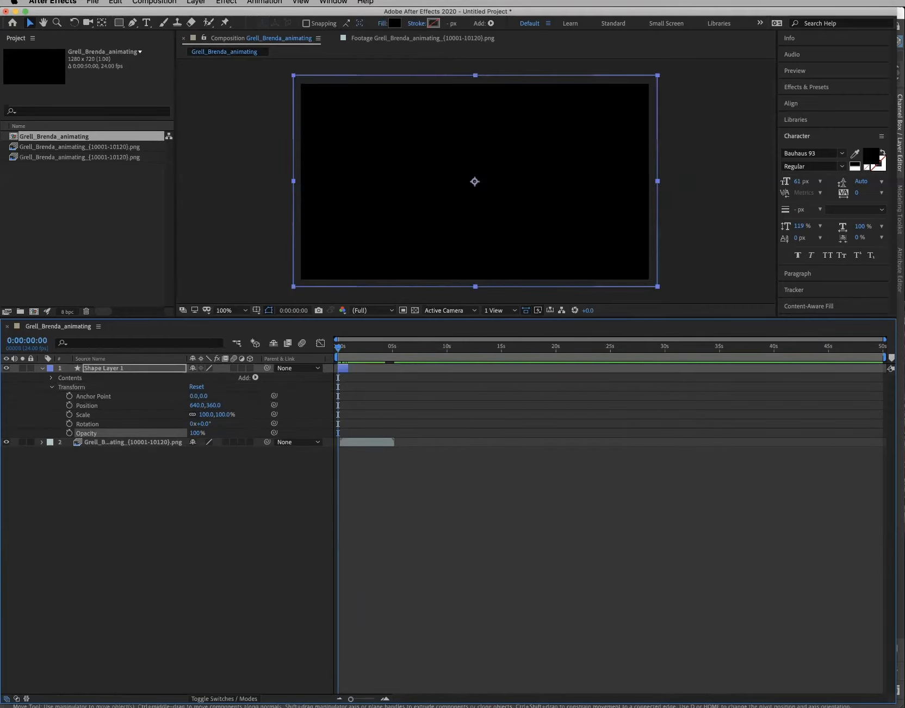
drag(884, 340, 473, 339)
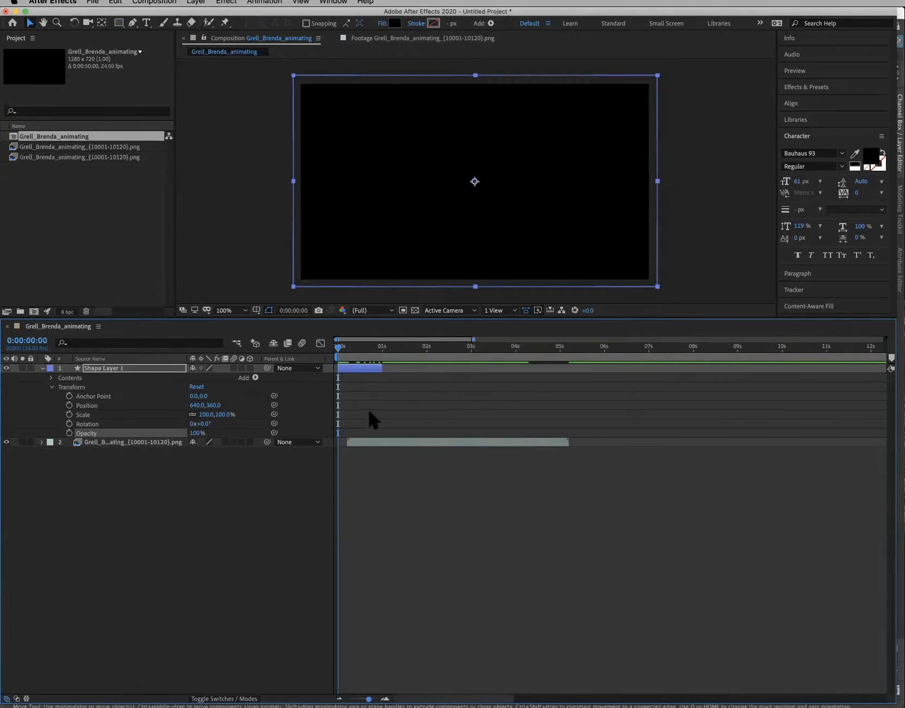
Add the second PNG sequence as a layer below the first, starting where the first one ends, and scrub to 0:00:03:02
click(392, 441)
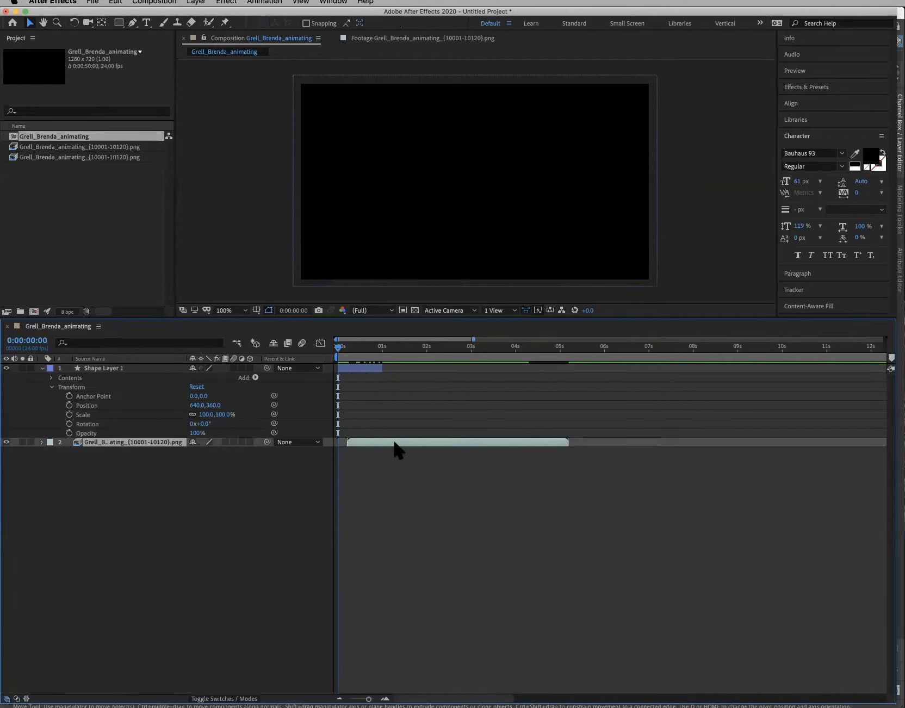
drag(398, 349, 467, 350)
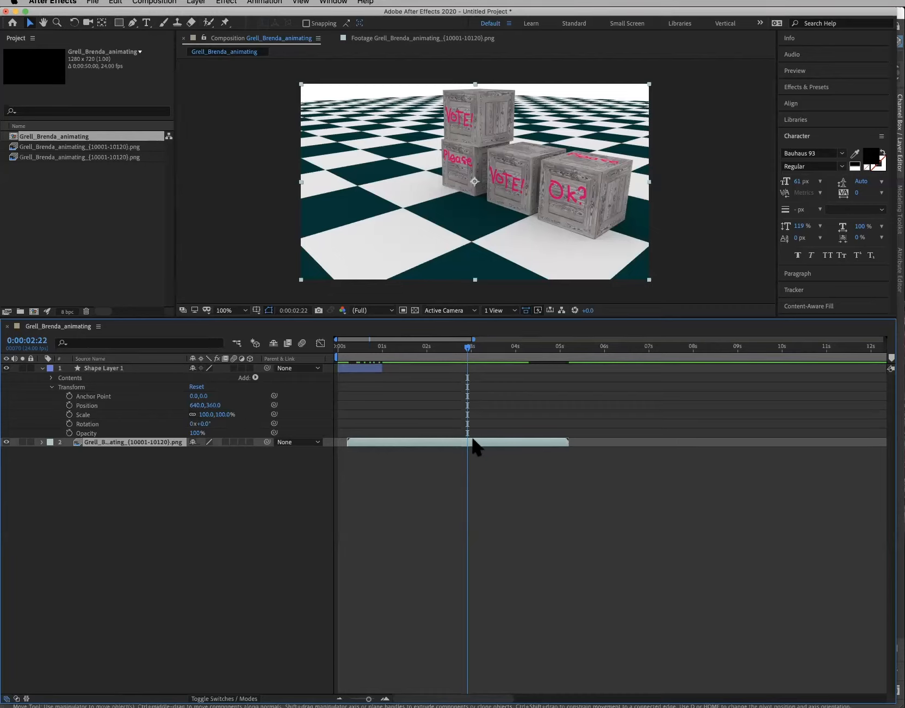
double_click(16, 157)
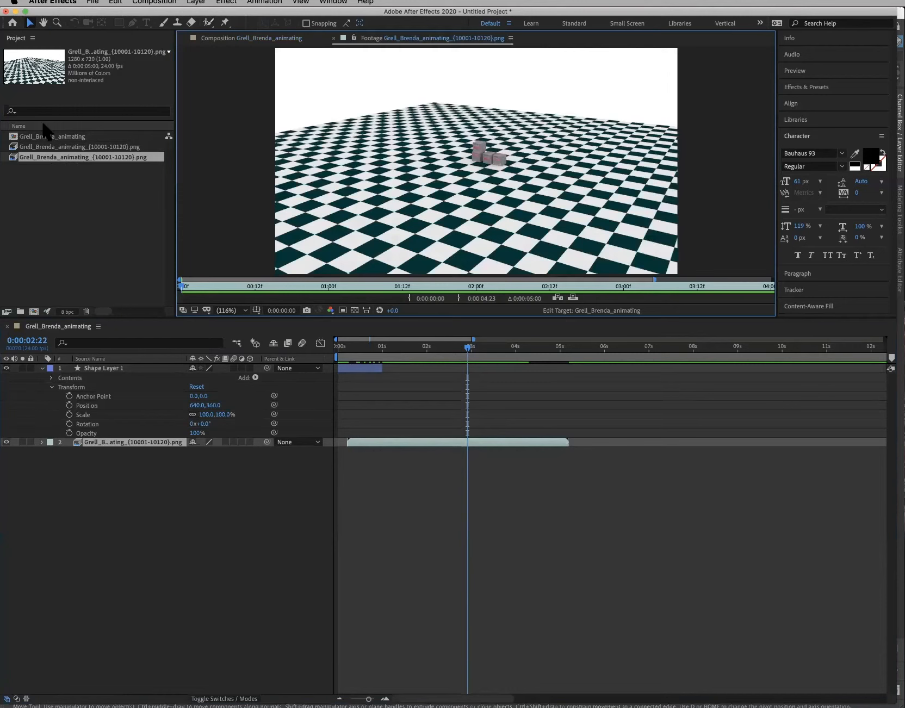
drag(12, 162, 569, 470)
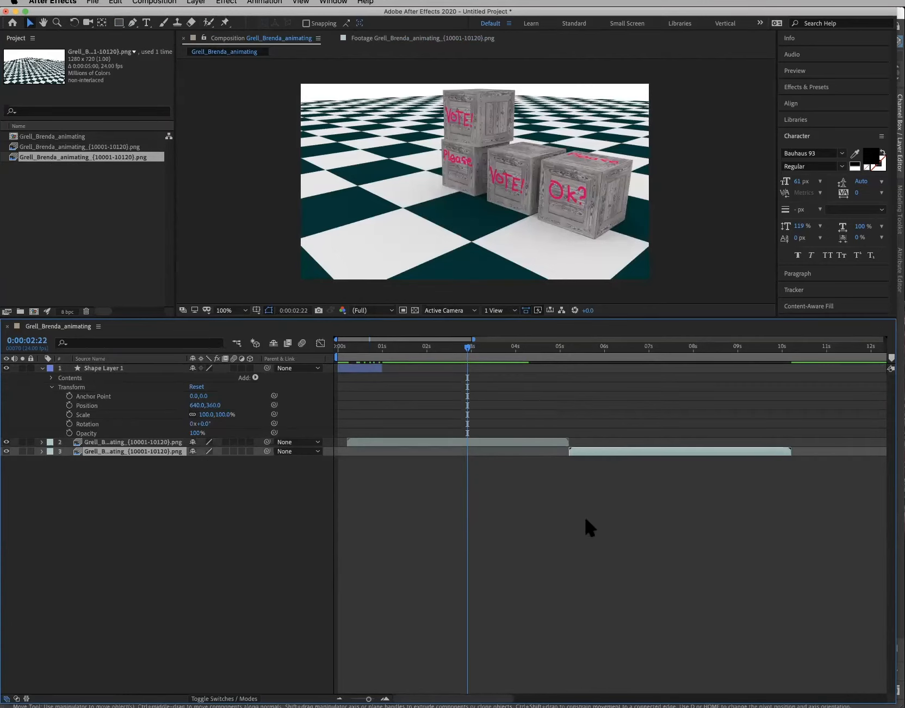
click(469, 351)
drag(537, 357, 475, 370)
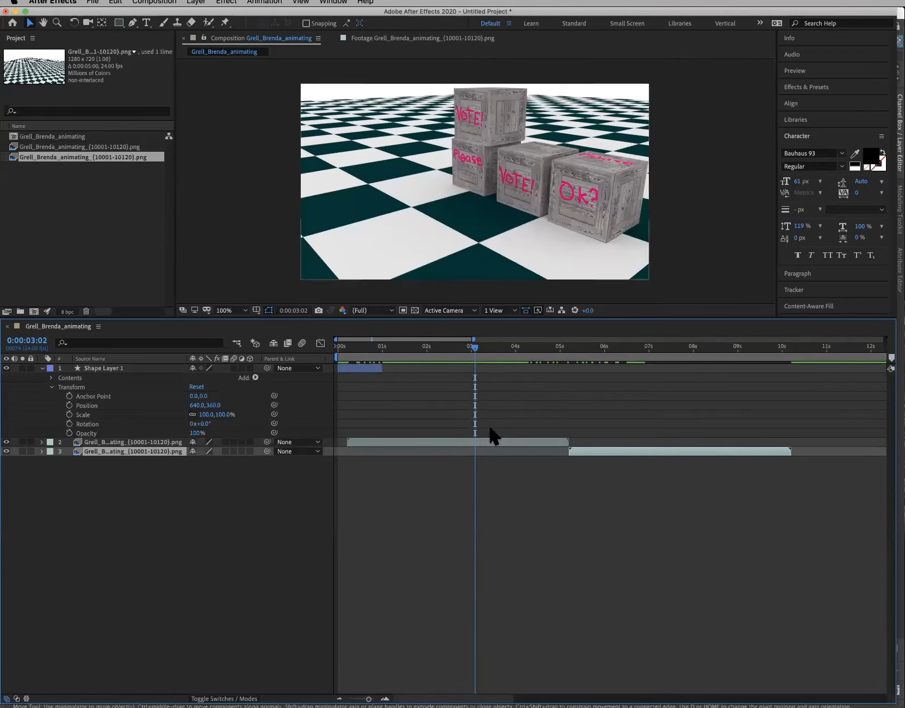
click(461, 407)
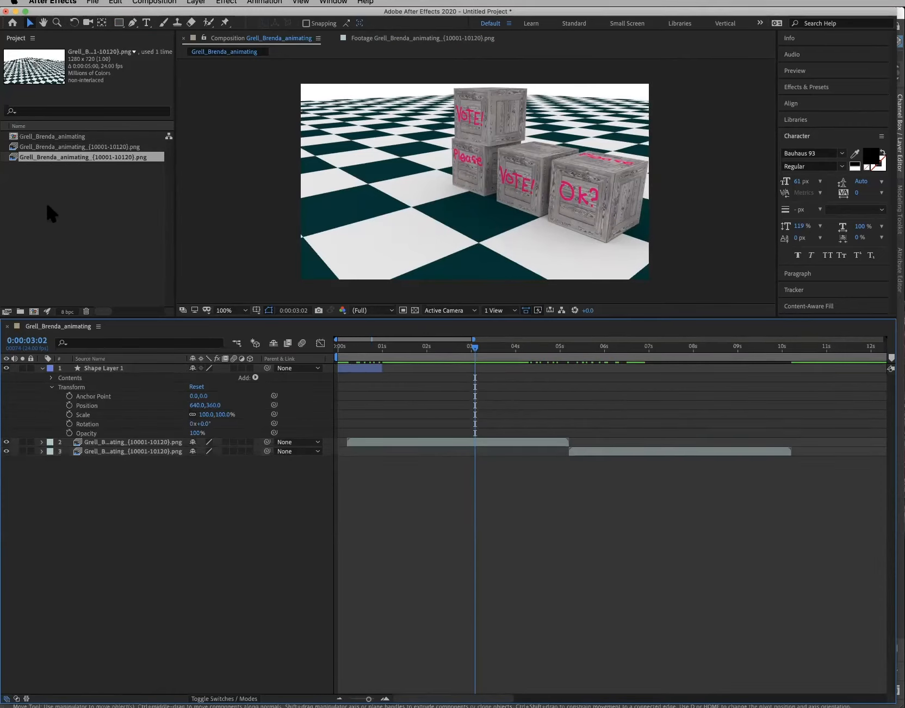
click(58, 217)
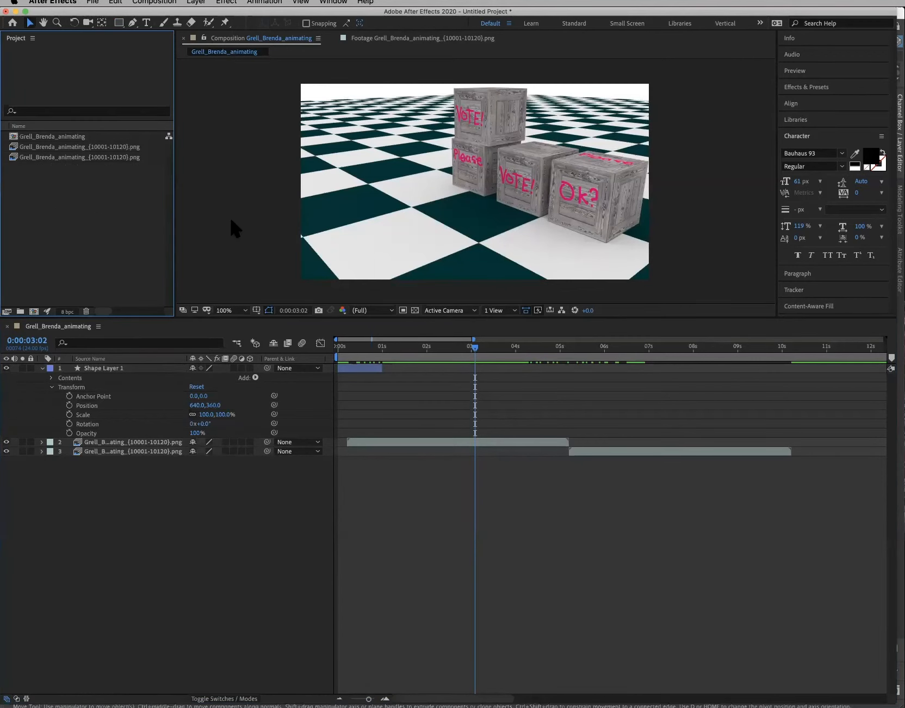
key(super+i)
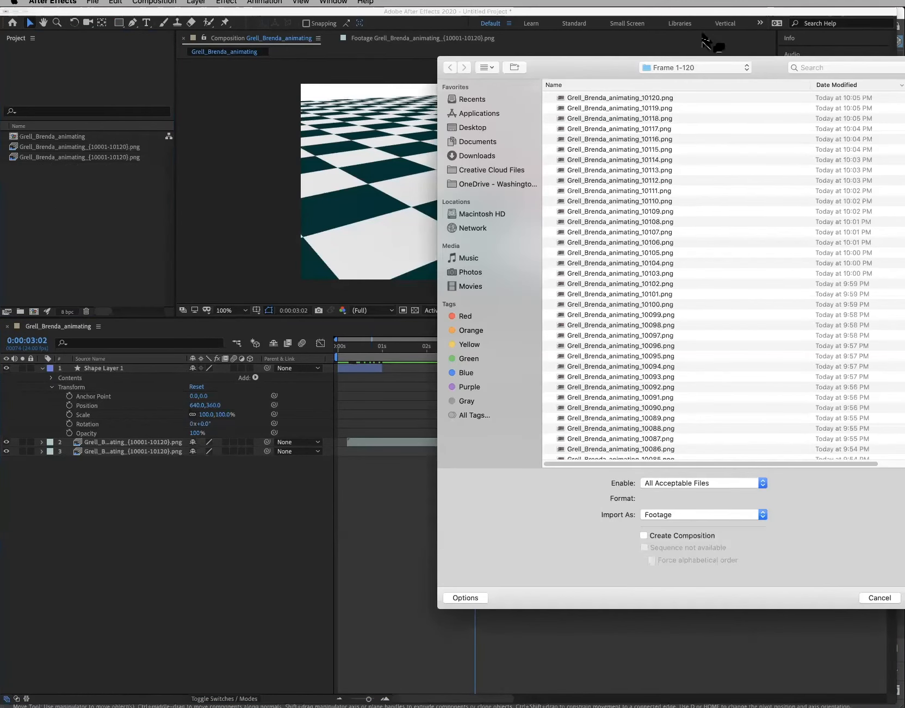
click(690, 64)
click(653, 67)
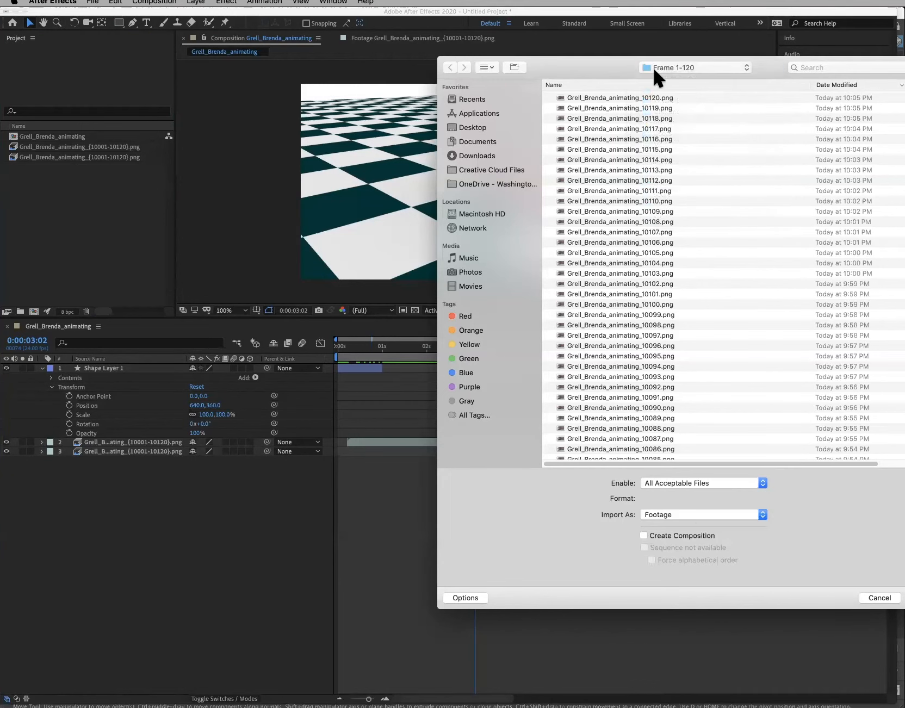
click(877, 599)
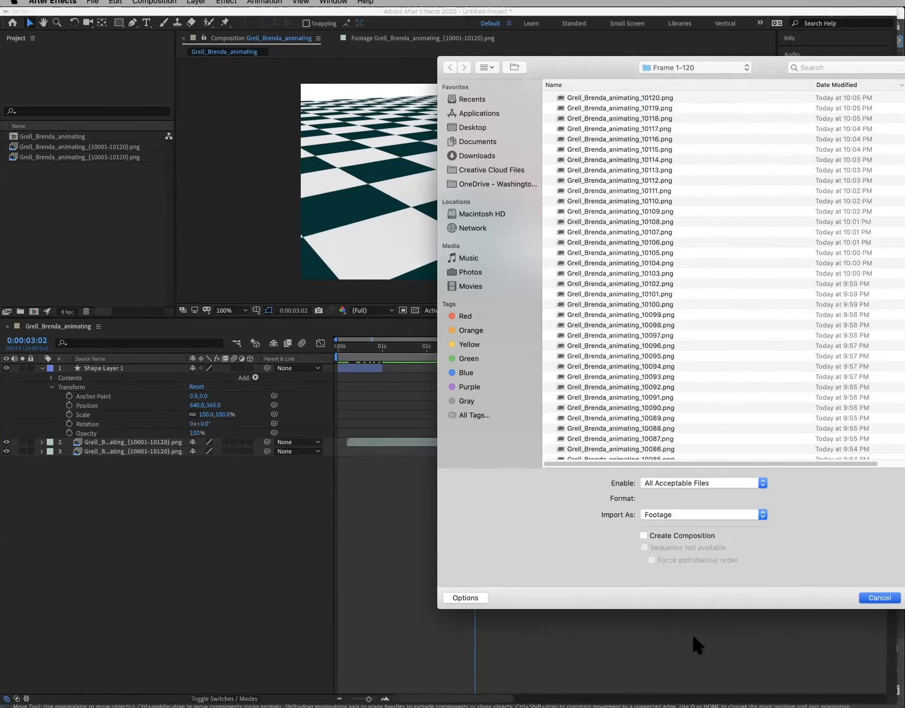
Switch to Finder, browse the DTC335 Maya Files folder and place puppy-barking_ds.wav in the Project 1 After Effects Composite folder
key(super+Tab)
drag(408, 353, 407, 351)
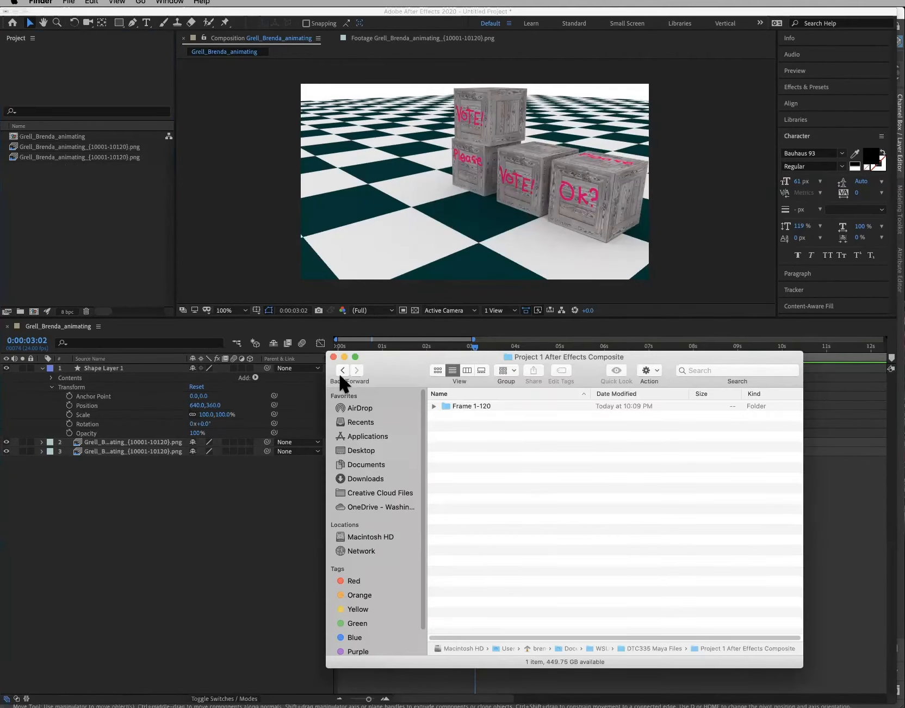
click(342, 370)
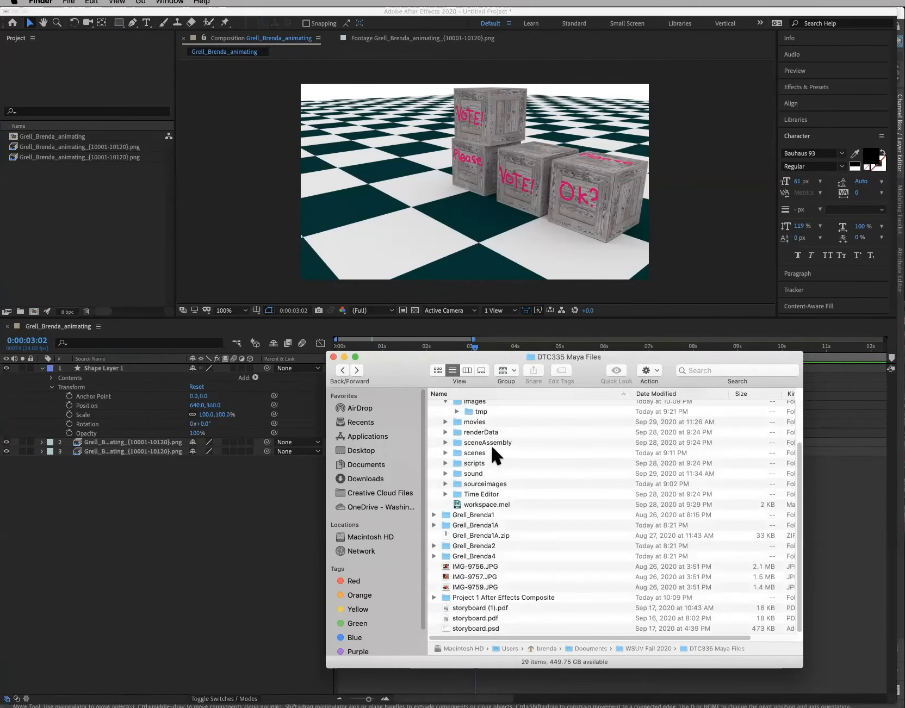
scroll(489, 443, up, 5)
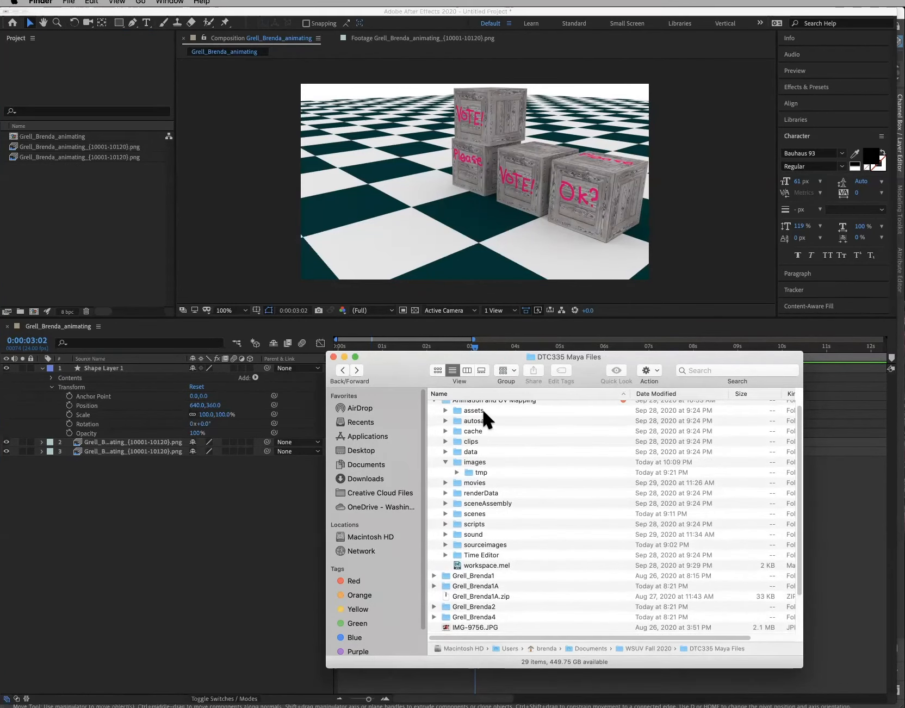
scroll(482, 408, down, 5)
click(451, 594)
click(434, 594)
double_click(444, 594)
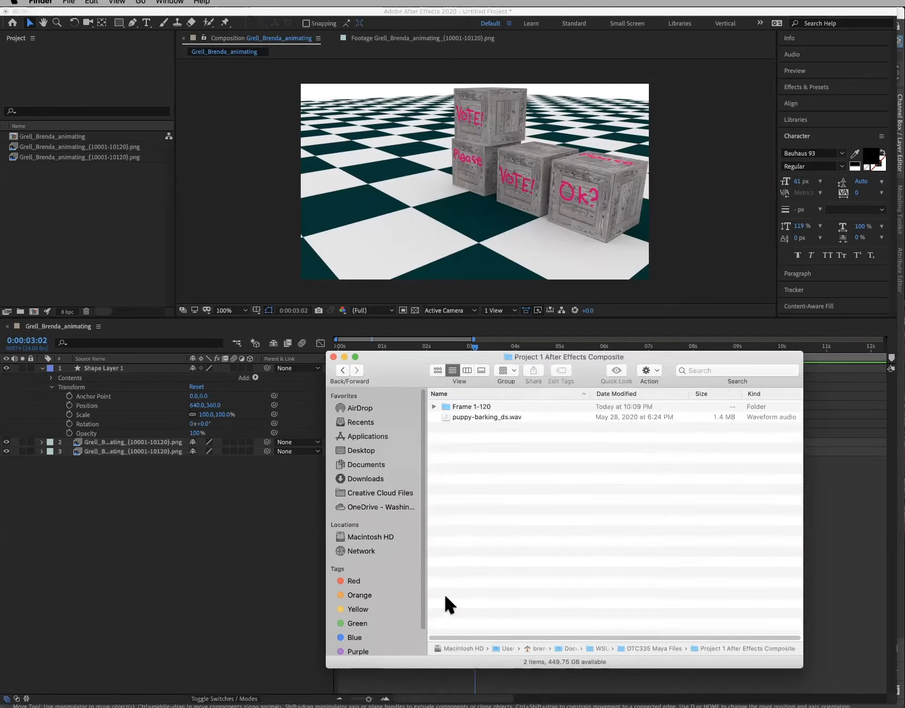
Import puppy-barking_ds.wav from the Project 1 After Effects Composite folder into the project as footage
double_click(35, 203)
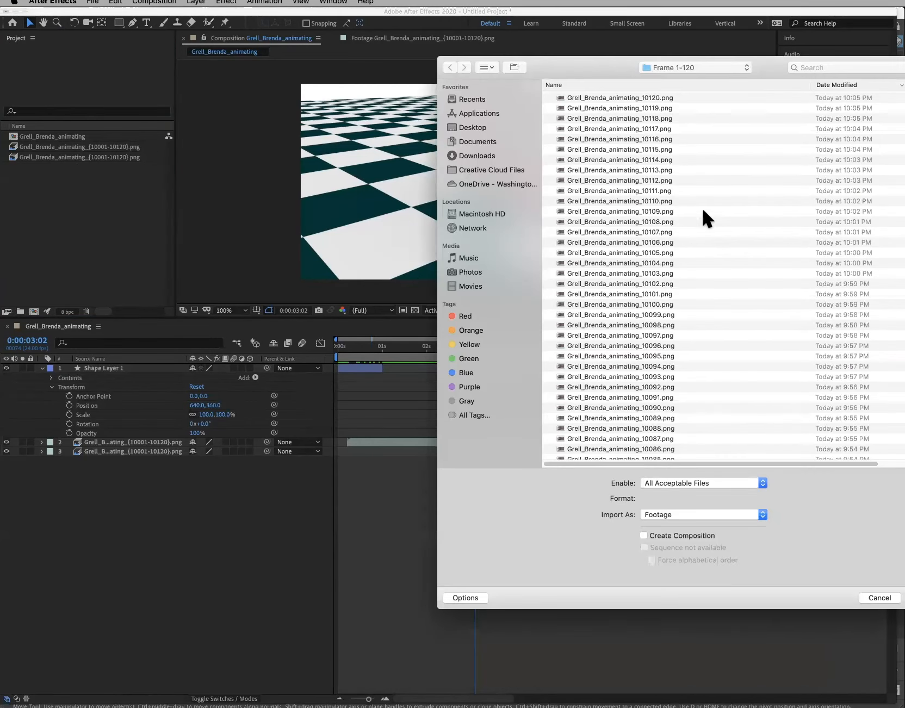
drag(739, 62, 640, 69)
click(631, 71)
click(630, 83)
click(446, 103)
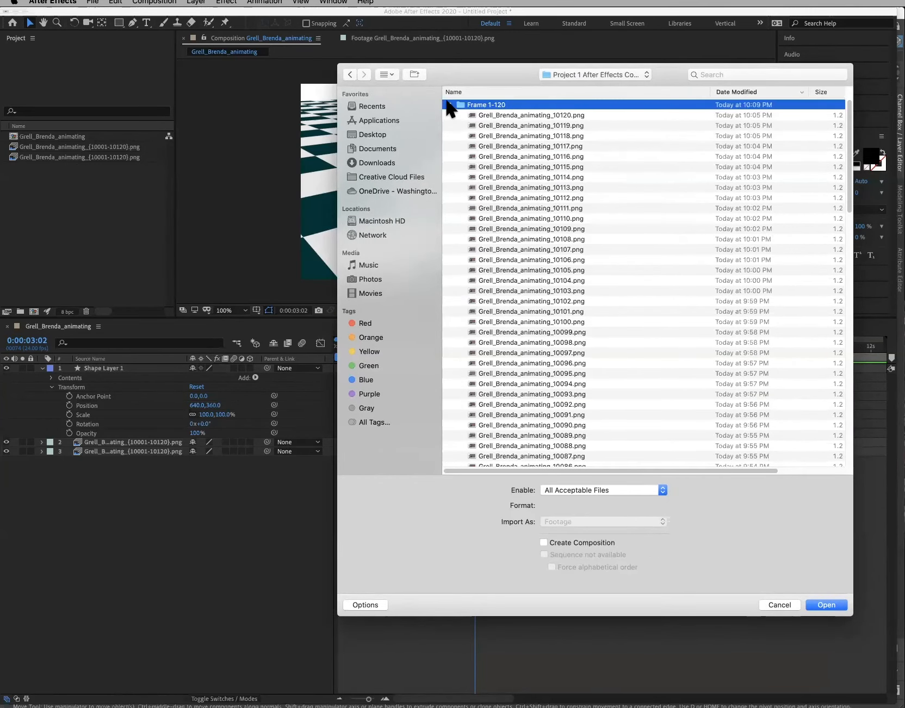
click(493, 115)
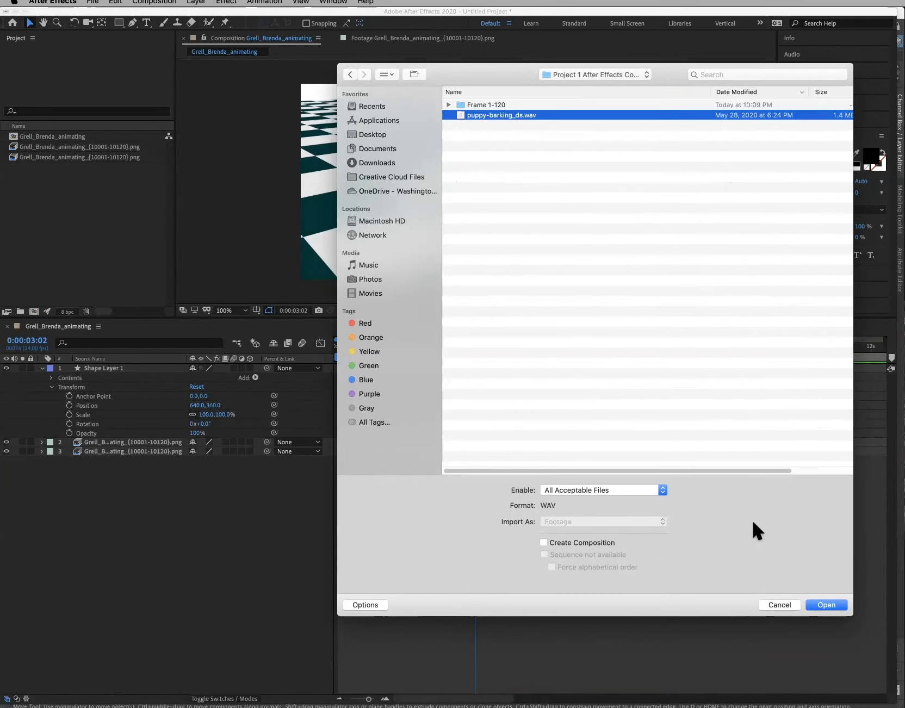
click(820, 606)
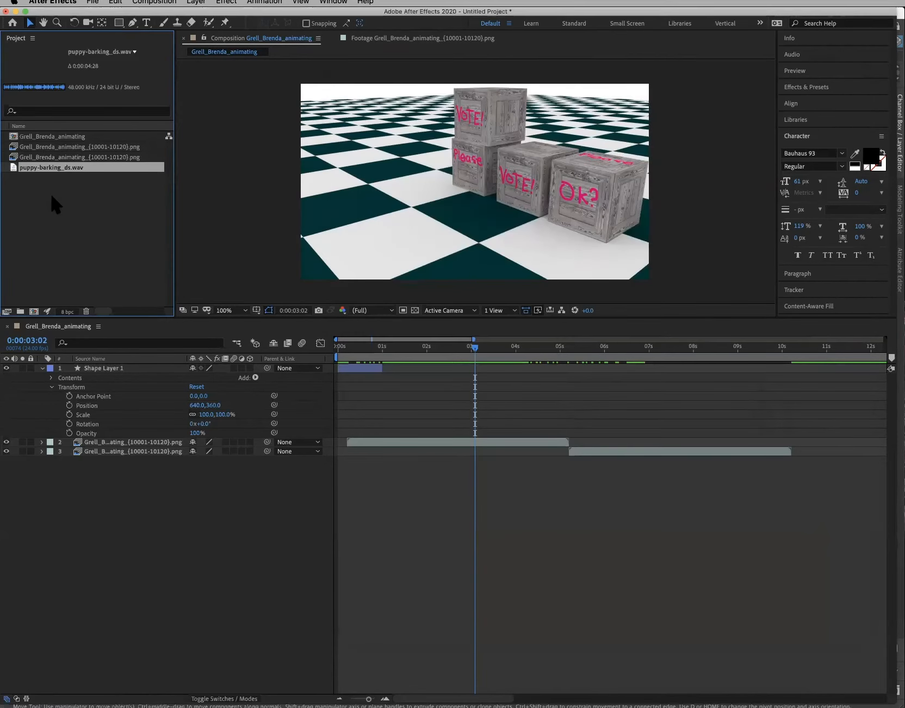
Check the Project 1 After Effects Composite folder in Finder, return to After Effects and save the project there as Project1FinalRender.aep
key(super+Tab)
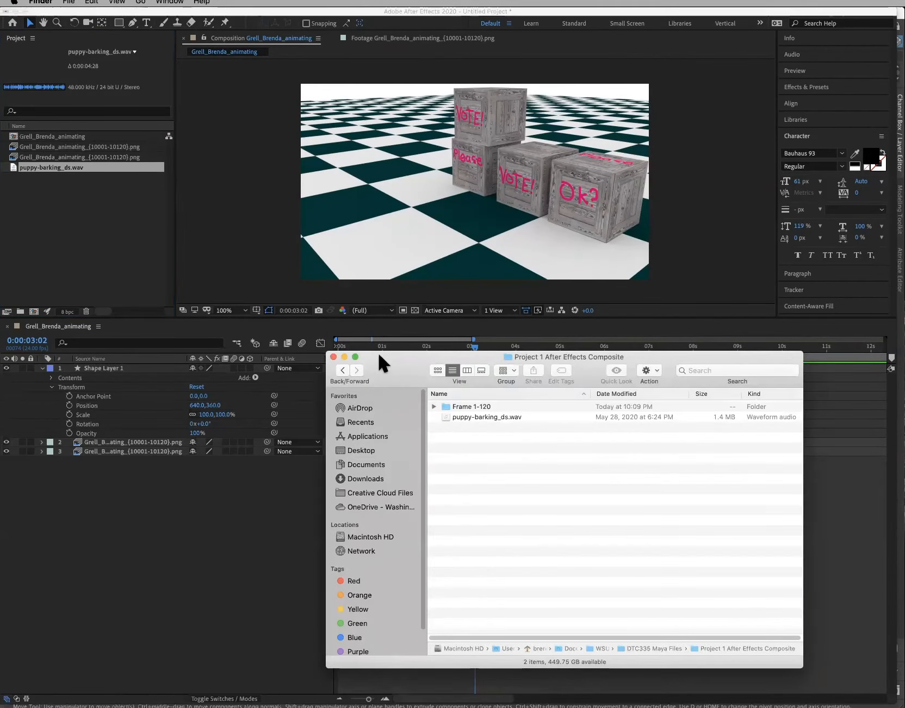
drag(379, 356, 361, 344)
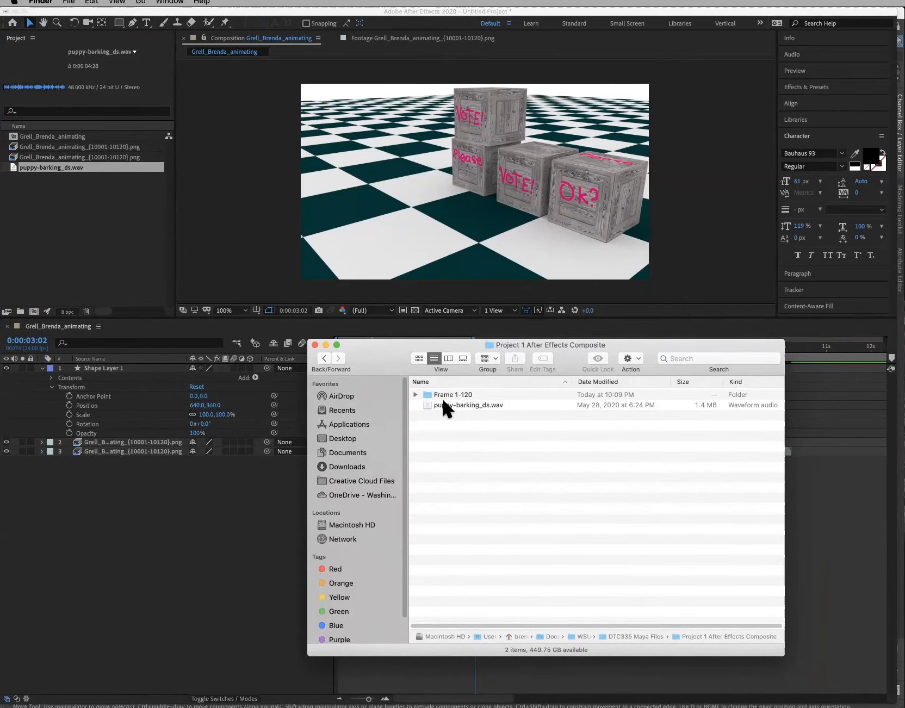
click(41, 240)
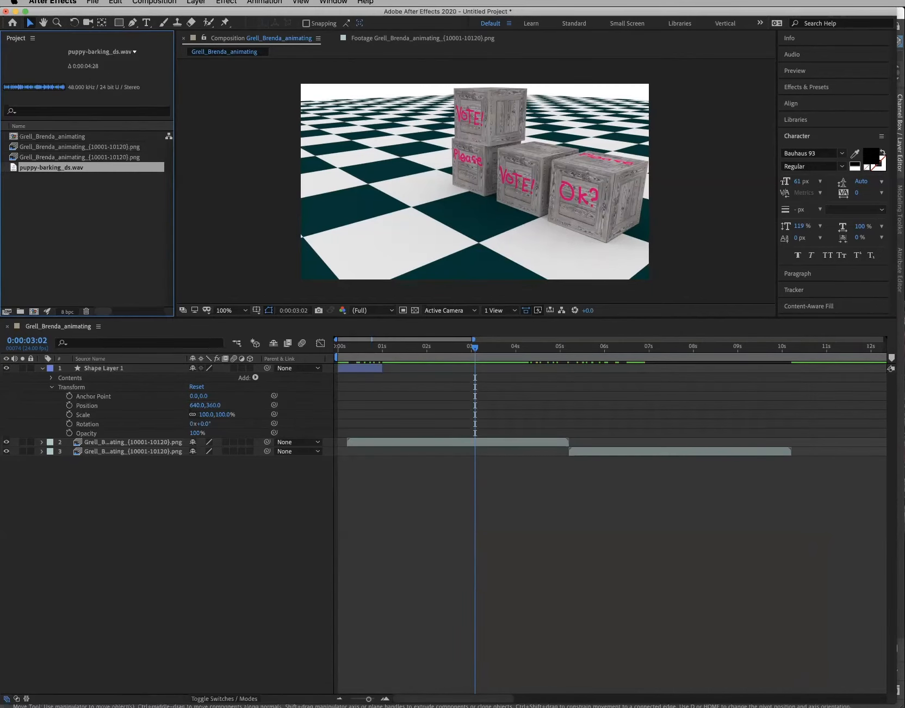
click(91, 3)
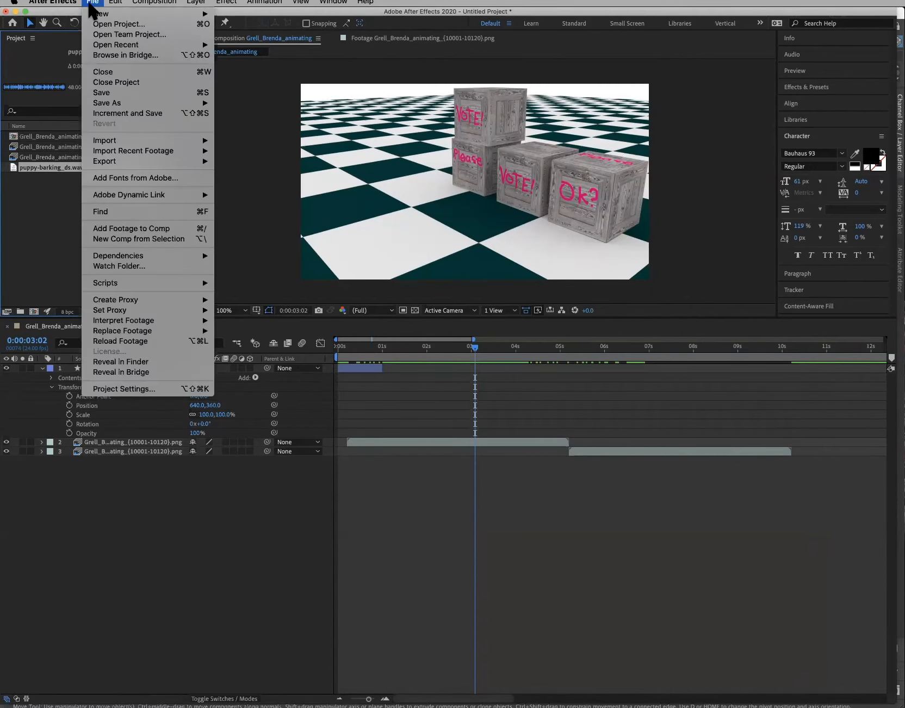
click(103, 94)
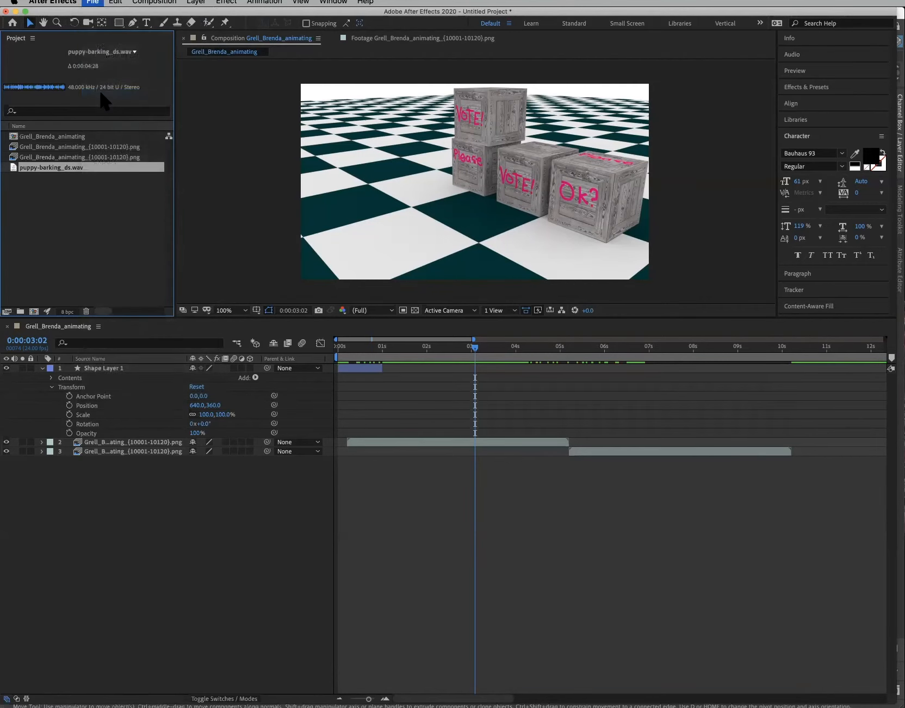
drag(534, 96, 424, 114)
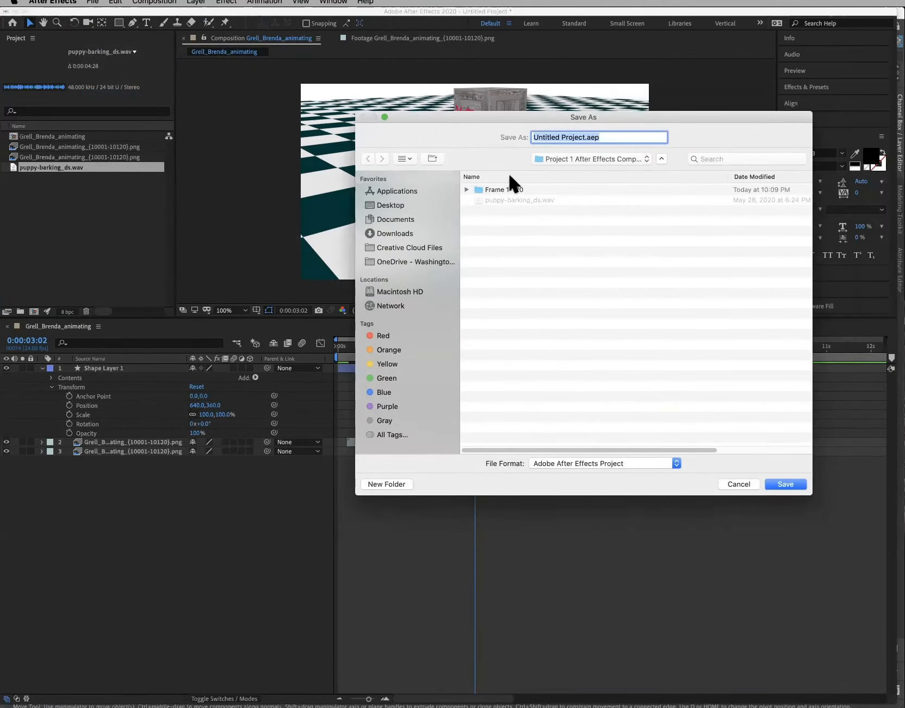
click(586, 137)
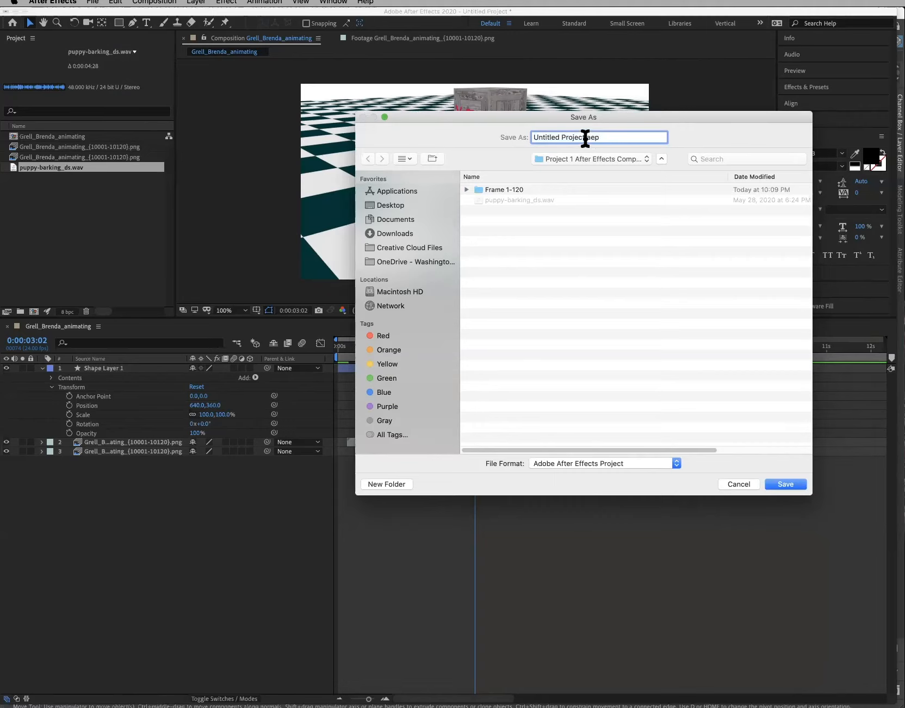
drag(586, 137, 501, 135)
key(BackSpace)
text(Project)
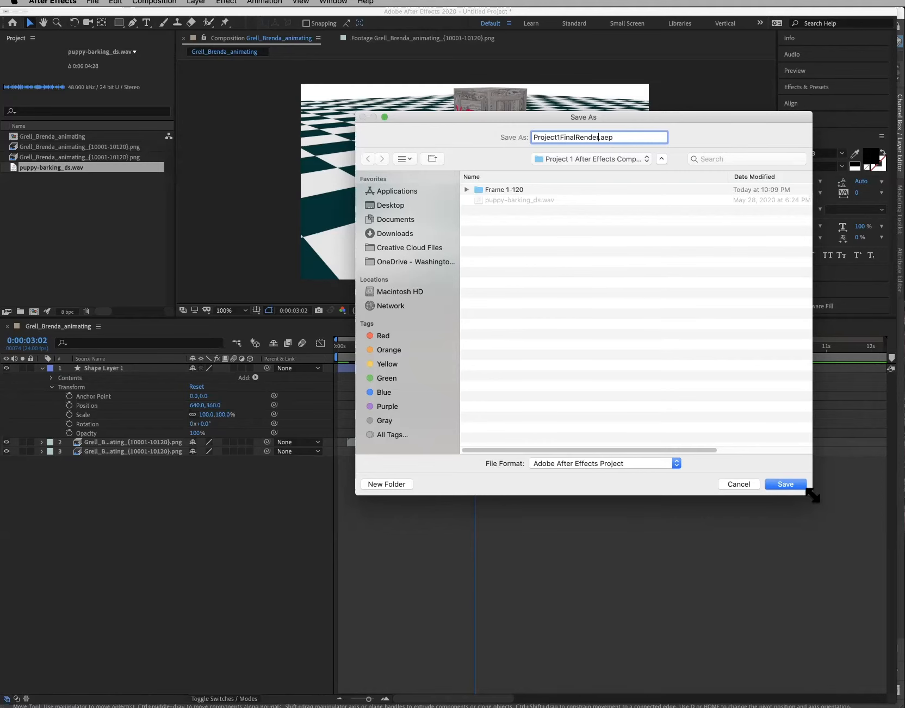
click(793, 485)
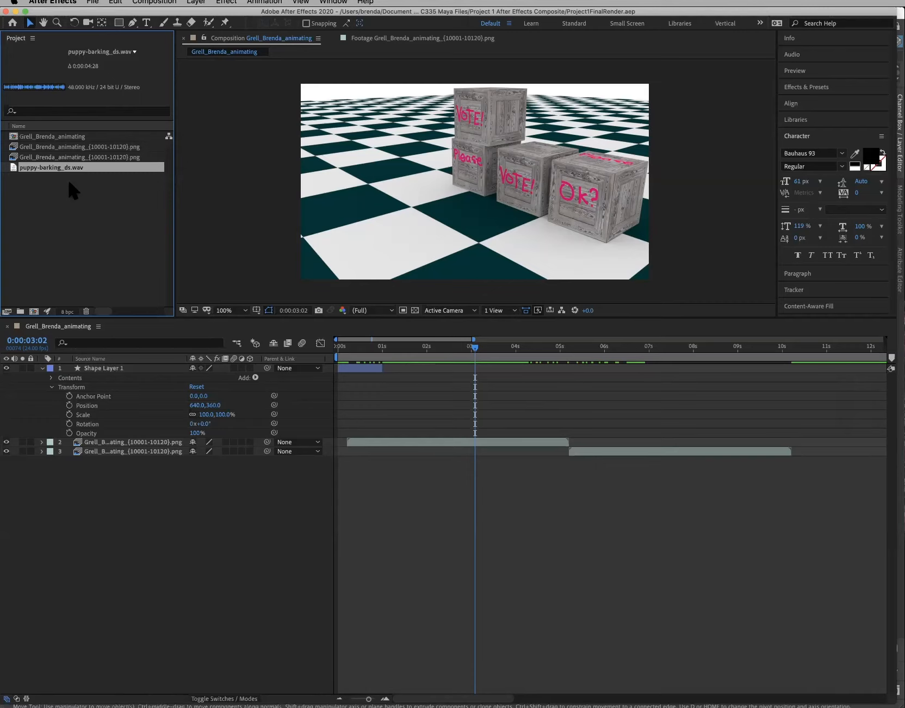
Add puppy-barking_ds.wav to the composition as the bottom layer and shift it to start about one second in
click(85, 244)
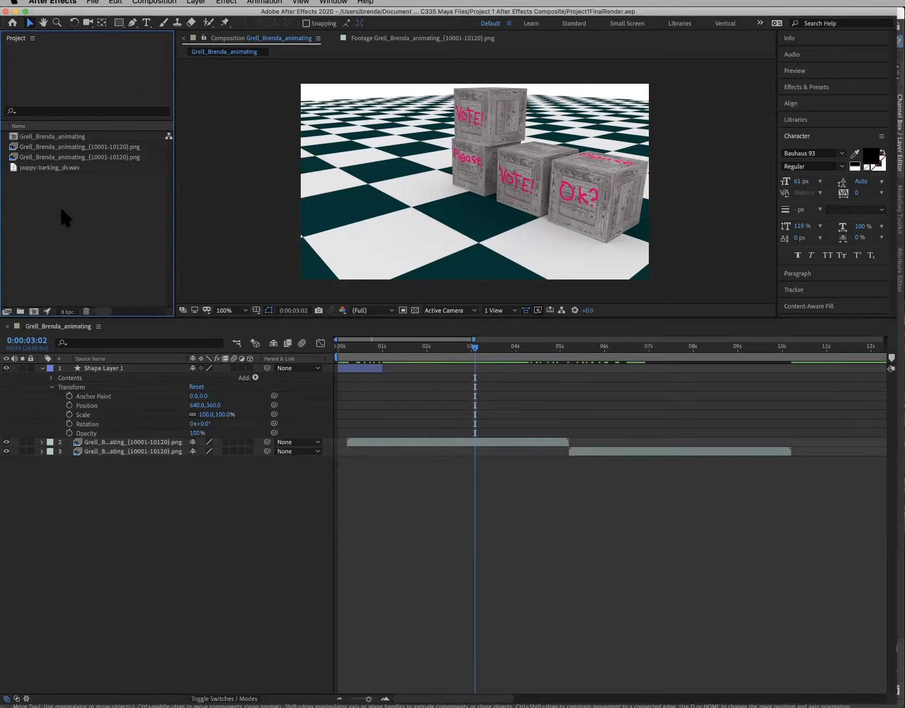
drag(475, 338, 688, 339)
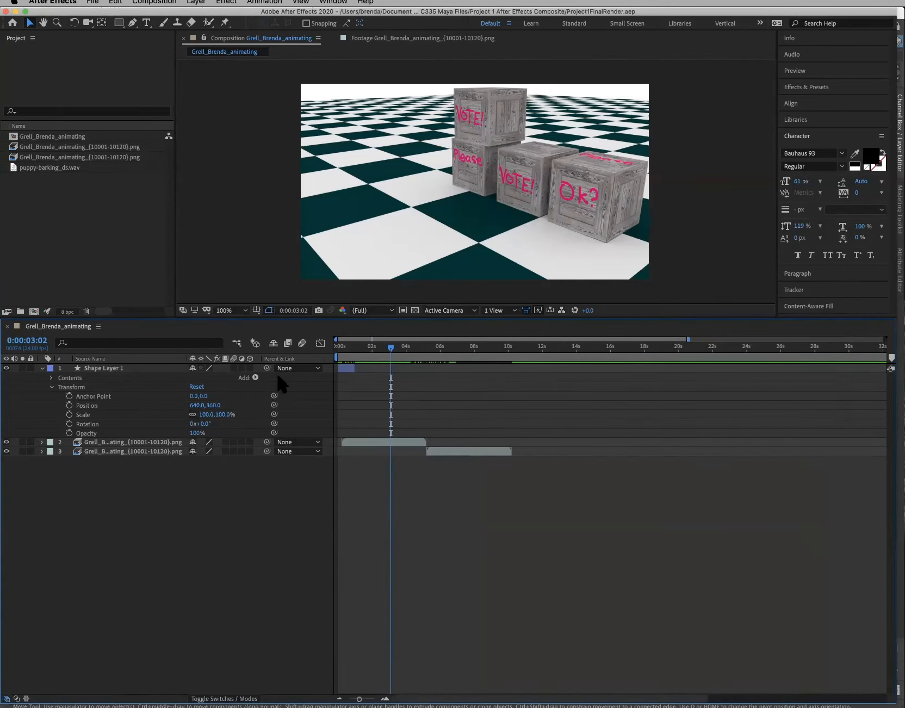
click(14, 169)
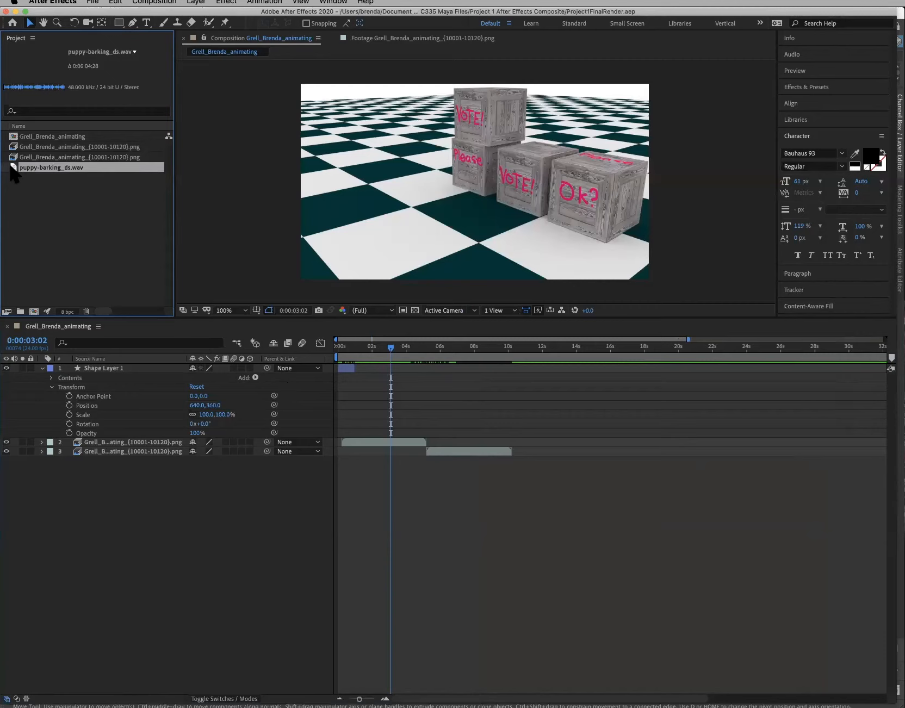
drag(12, 169, 286, 498)
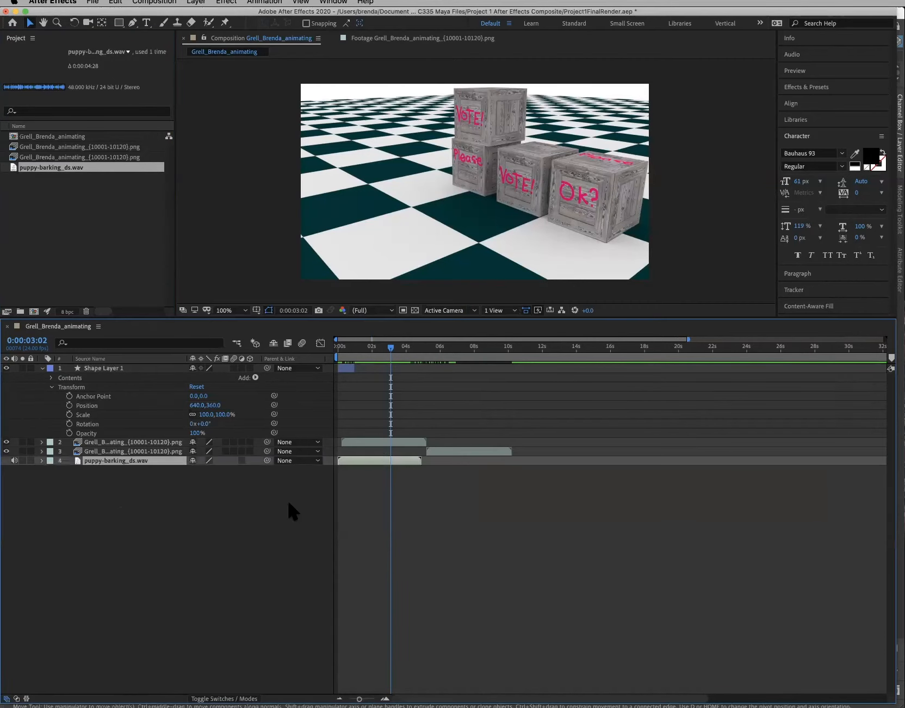
drag(361, 461, 374, 458)
Expand the sound layer's audio properties, reveal its waveform and select Audio Levels
click(41, 461)
click(60, 488)
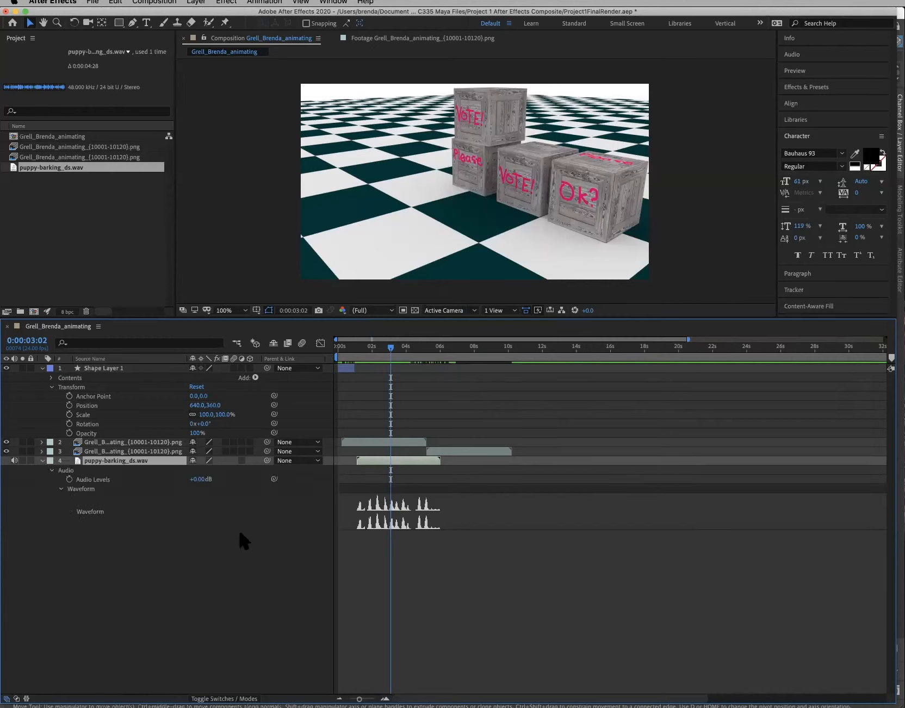
click(373, 351)
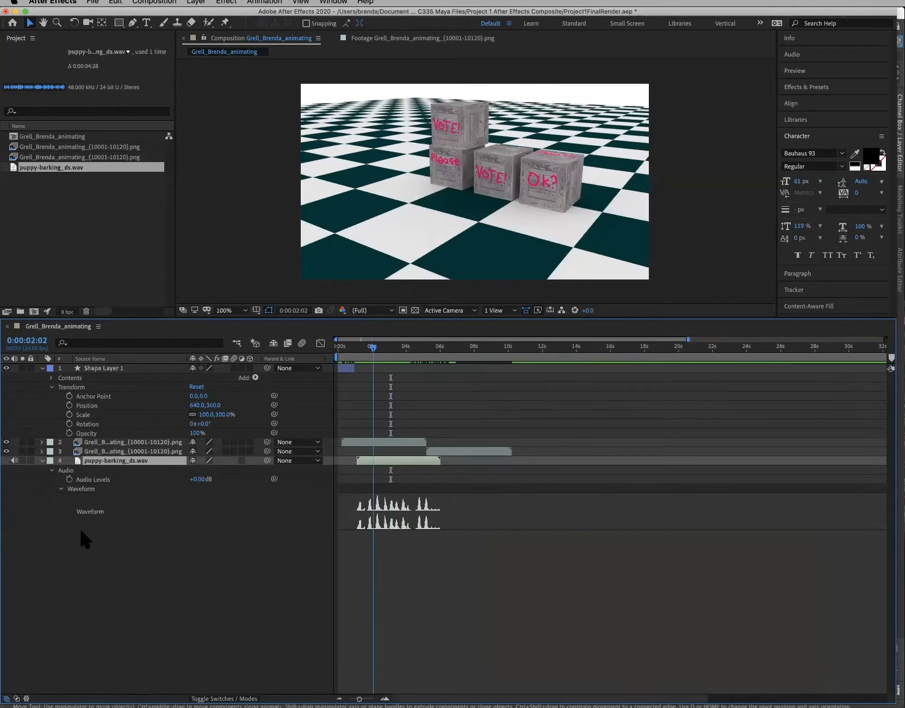
click(84, 489)
click(95, 480)
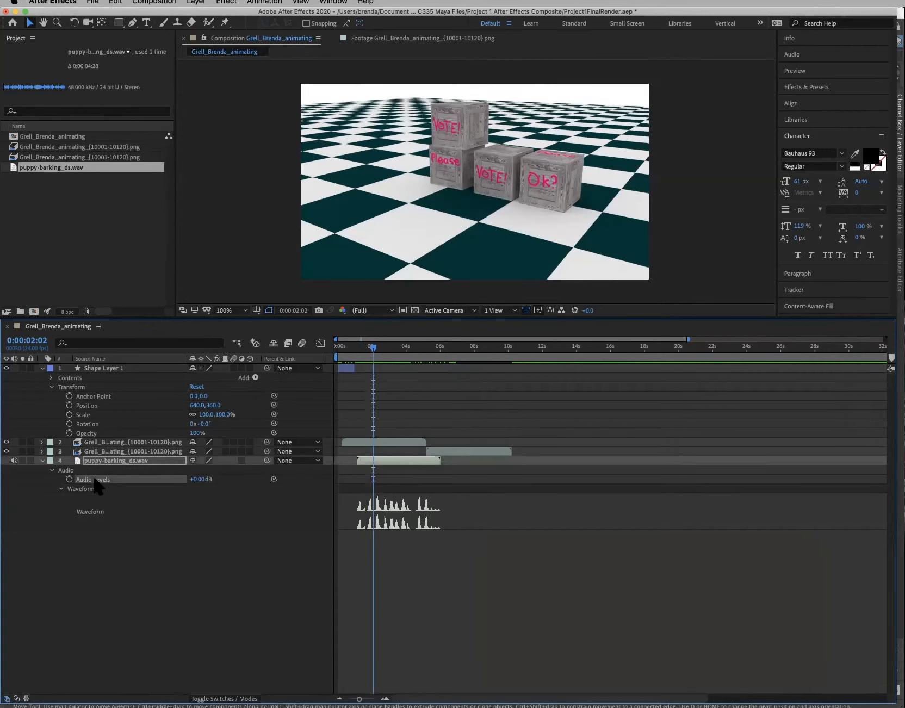
Keyframe the sound layer's Audio Levels at -120 dB at 0:00:01:02 and 0 dB at 0:00:01:07 as a fade-in
drag(373, 348, 356, 350)
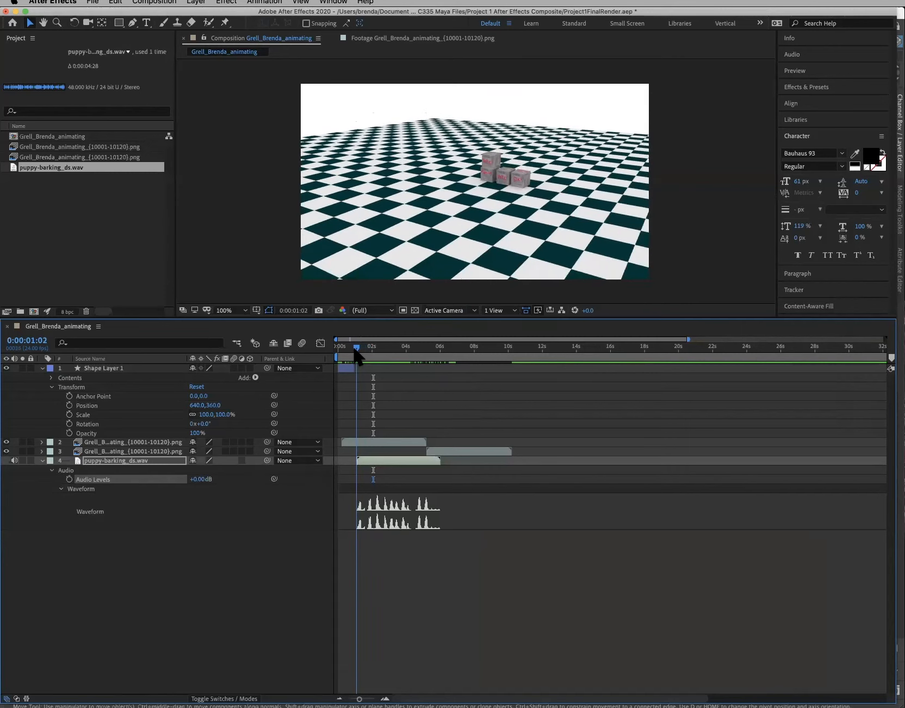
drag(201, 479, 139, 482)
click(69, 479)
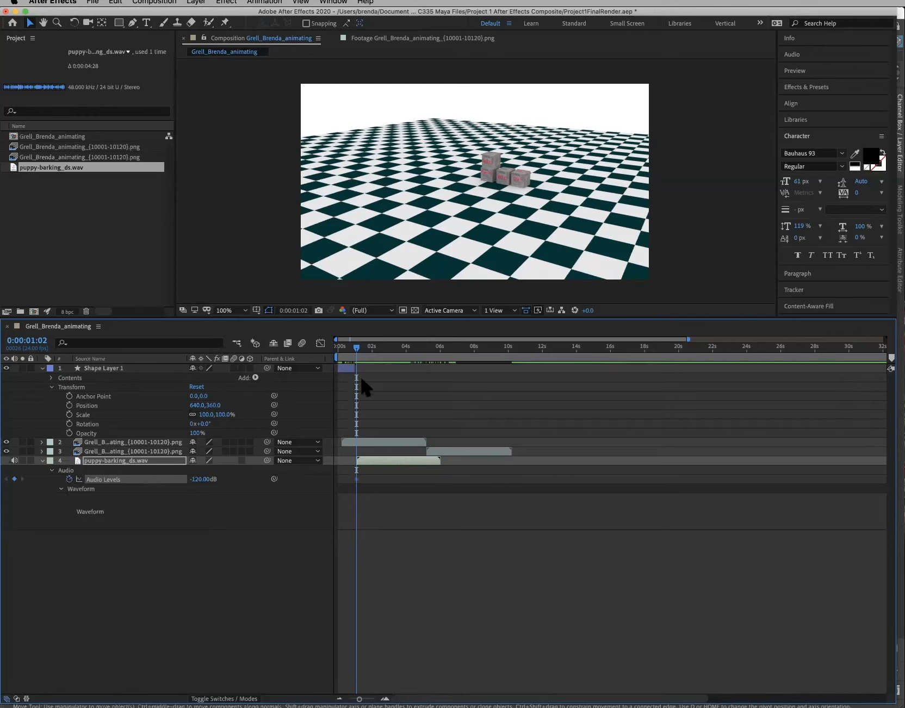
drag(356, 344, 359, 345)
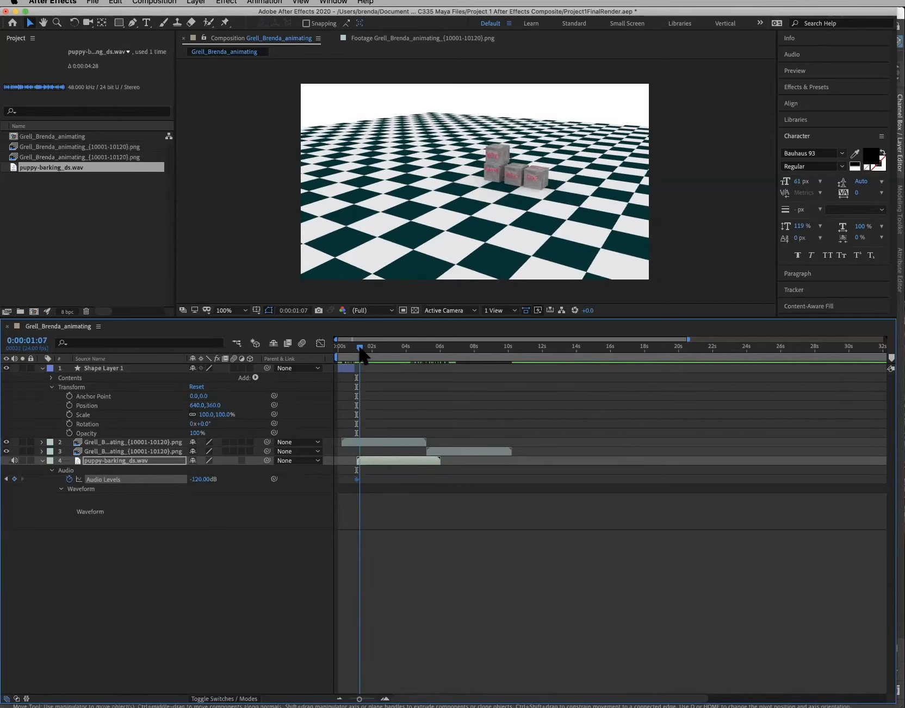
click(197, 479)
text(0)
key(Return)
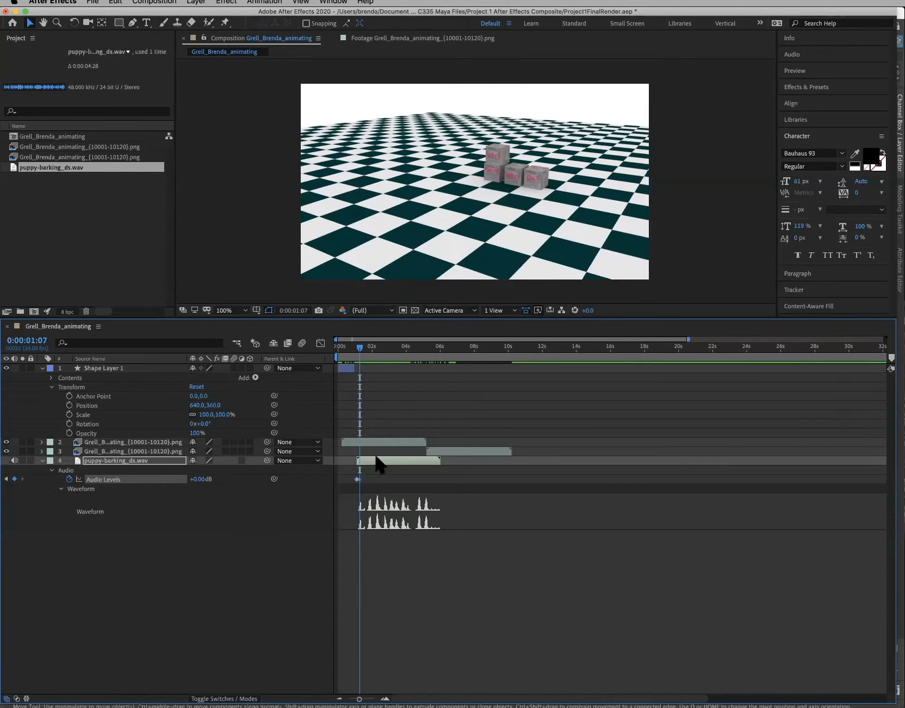
Play back the composition from 0:00:00:13 to check the sound's fade-in
alt+scroll(496, 486, up, 10)
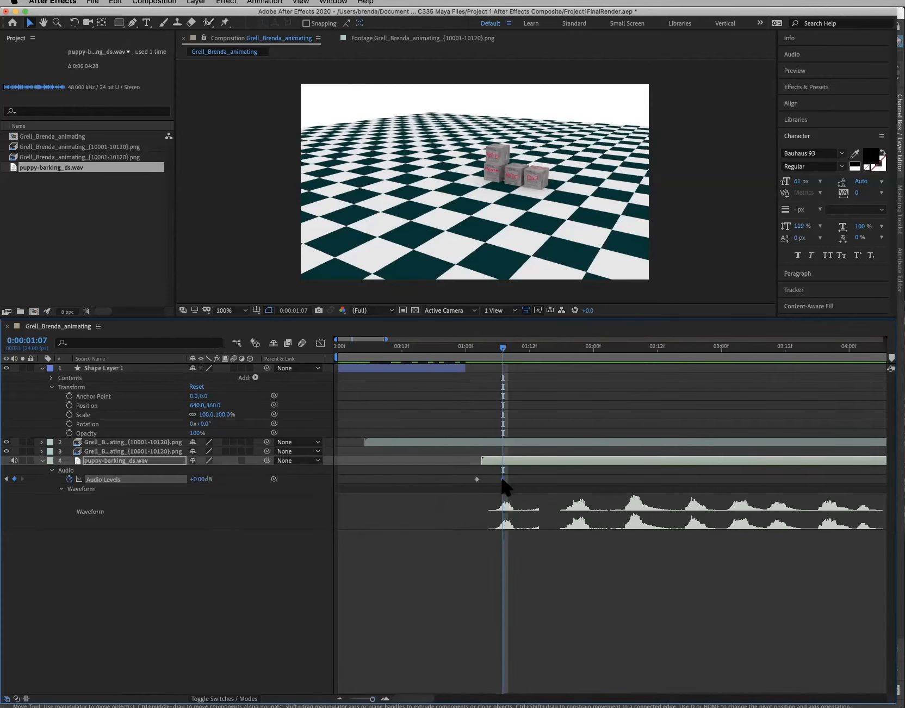
mouse_move(497, 481)
drag(444, 348, 406, 348)
key(space)
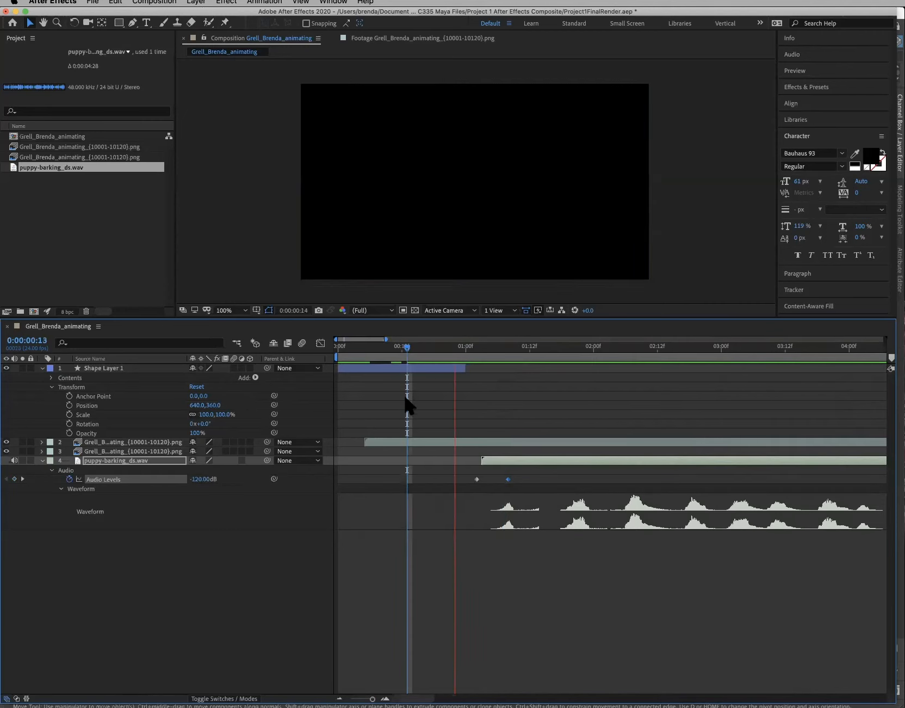
key(space)
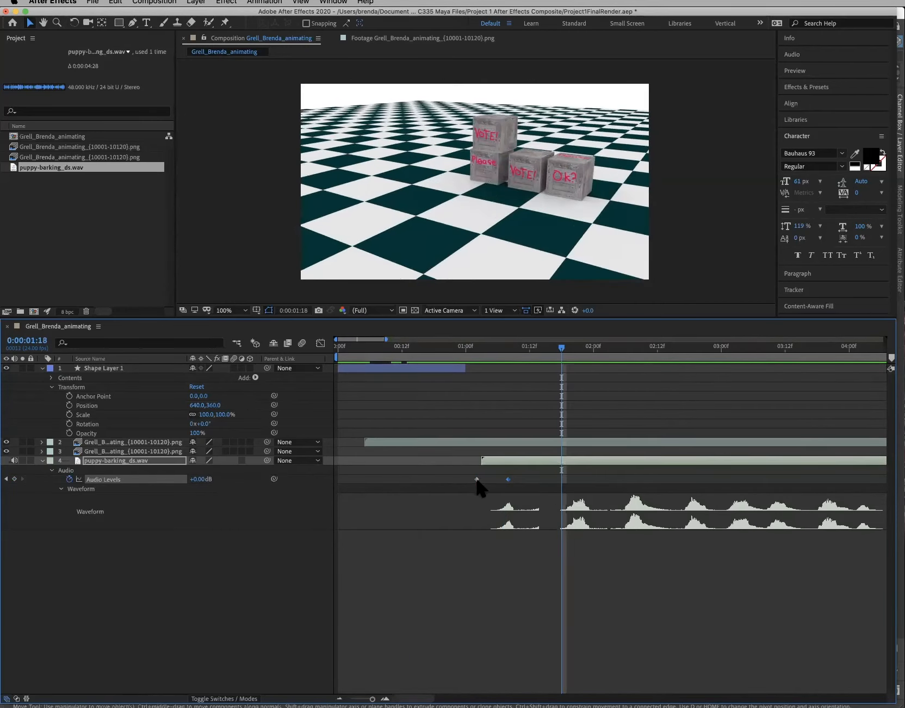
Move the first Audio Levels keyframe earlier, to just before the one-second mark ahead of the sound layer's start
mouse_move(477, 480)
click(482, 463)
click(481, 479)
drag(482, 479, 435, 478)
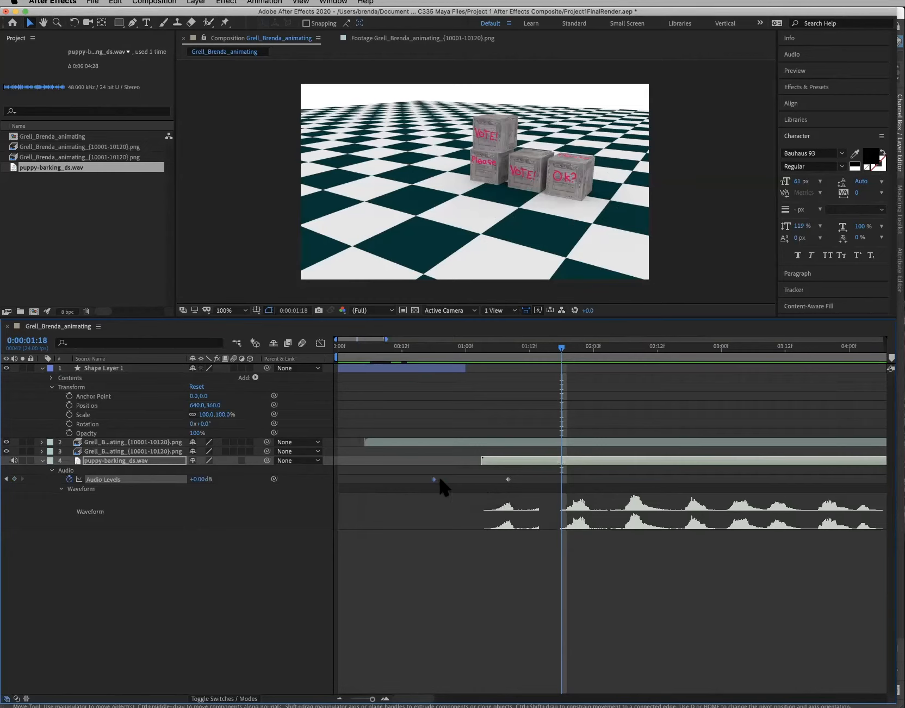
Keyframe the black shape layer's Opacity at 100% at 0:00:00:05 and 0% at 0:00:00:13
click(362, 368)
key(Home)
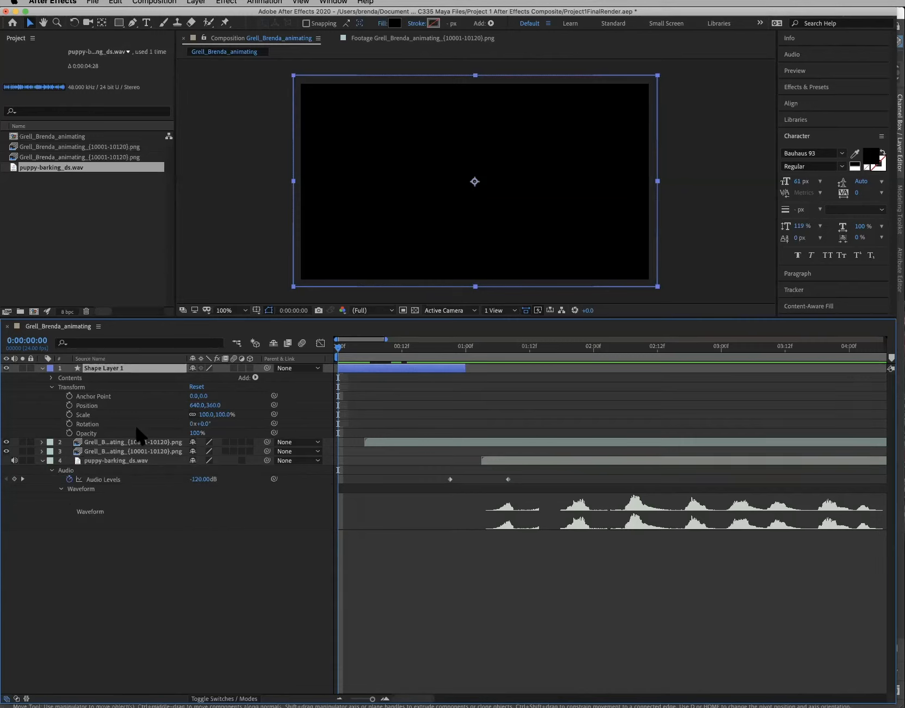
drag(338, 348, 364, 357)
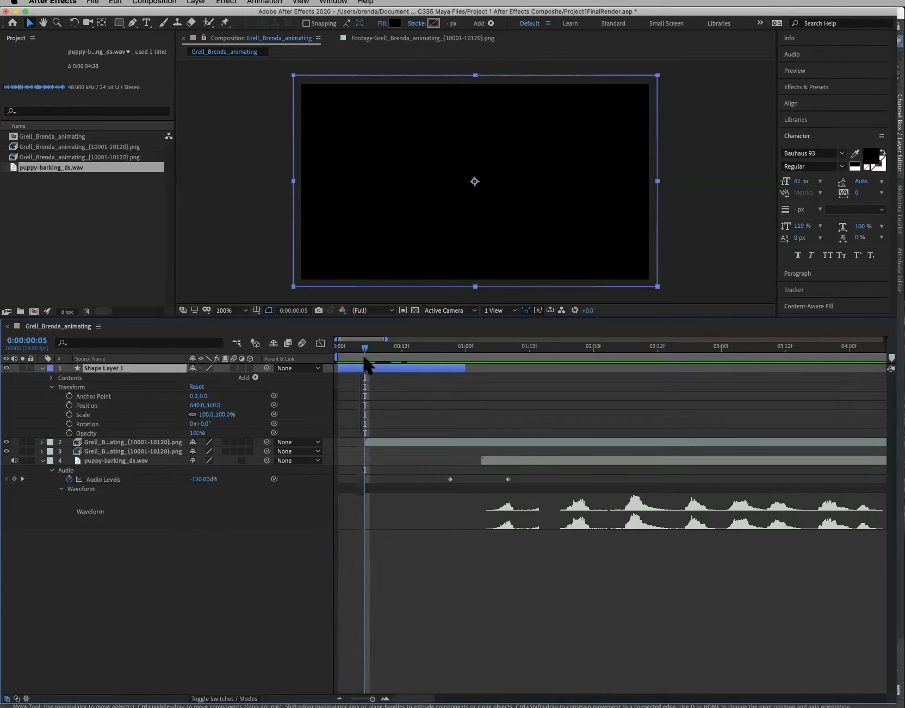
click(69, 433)
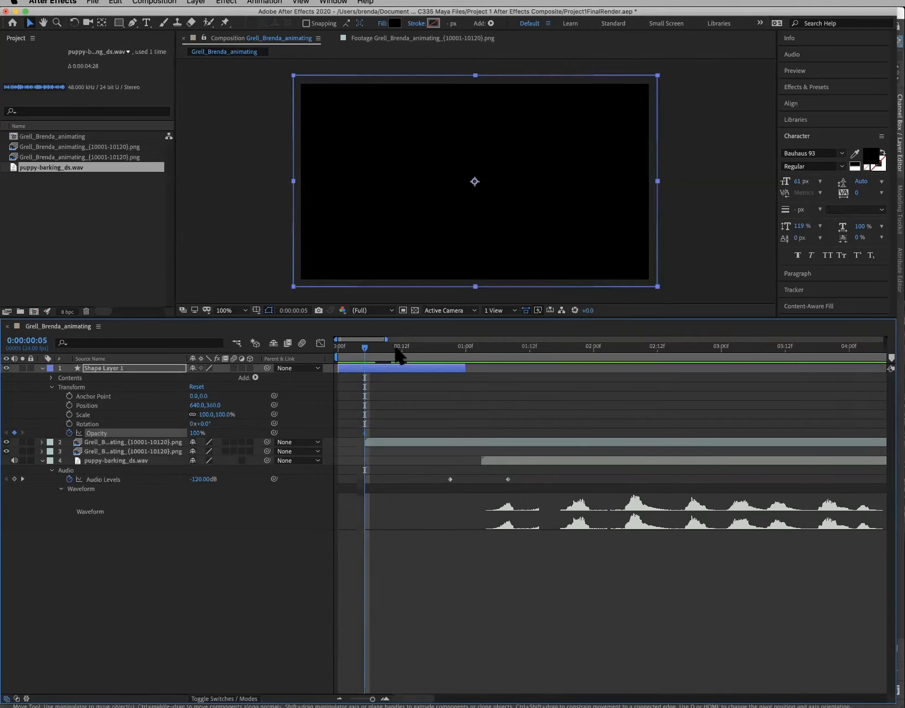
drag(365, 348, 407, 352)
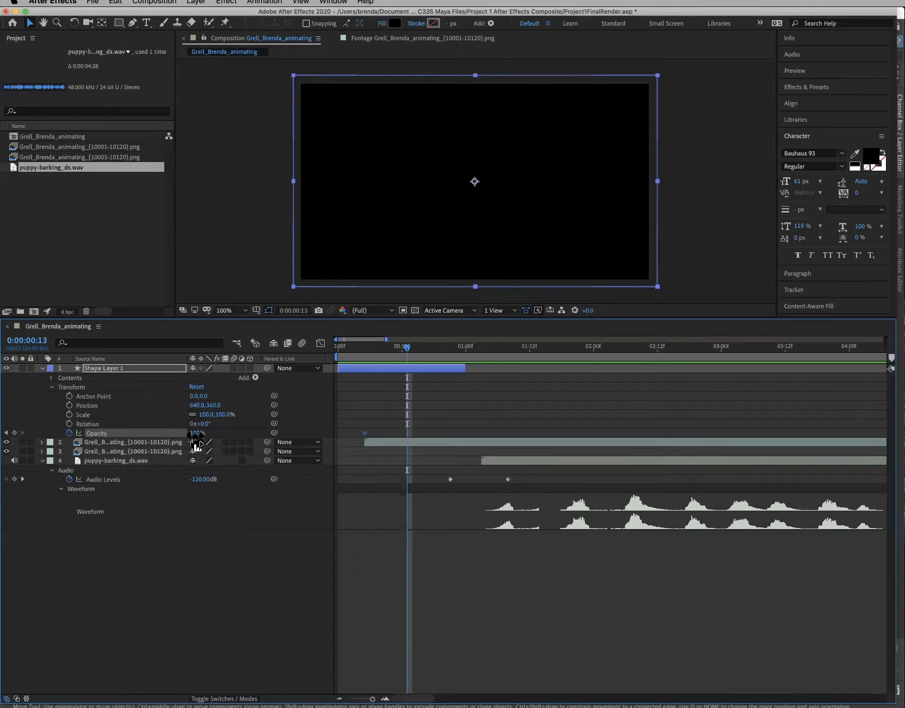
drag(162, 435, 87, 434)
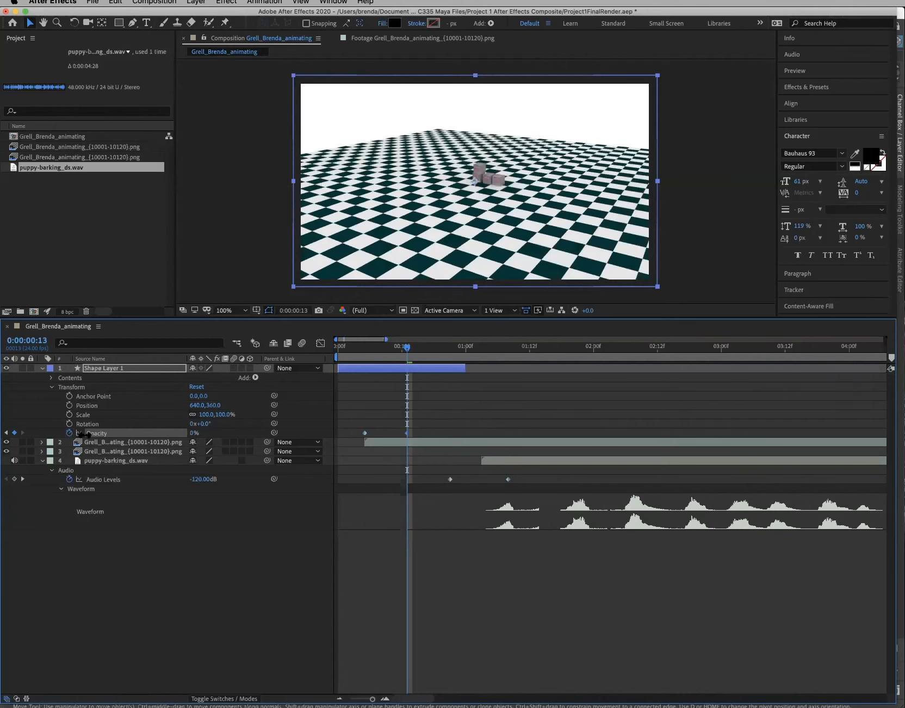
Preview the opacity fade from the first frame and save the project
drag(388, 349, 299, 349)
key(space)
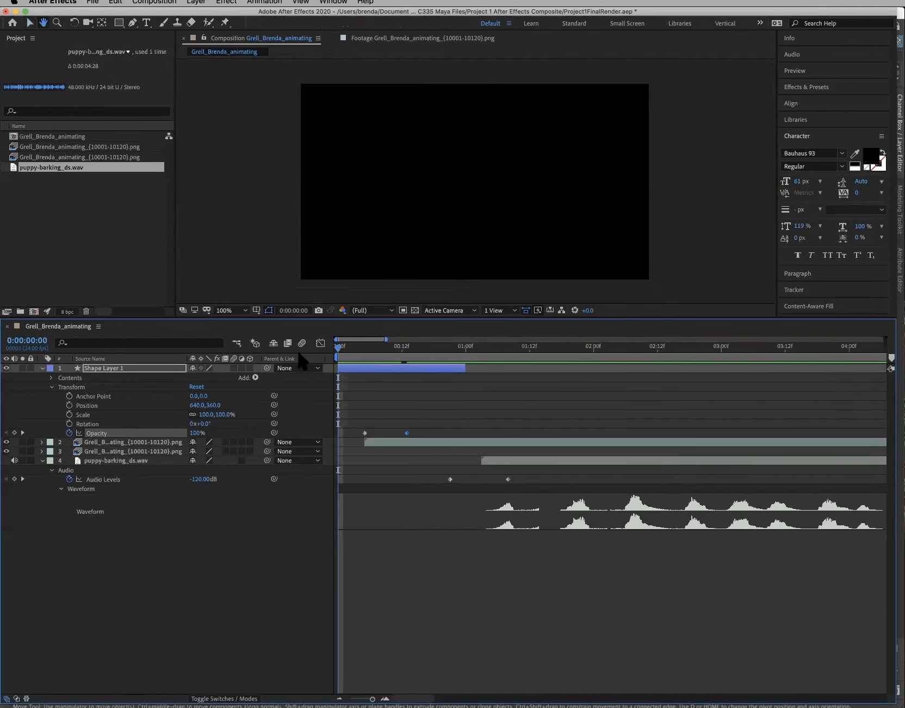
key(space)
key(super+s)
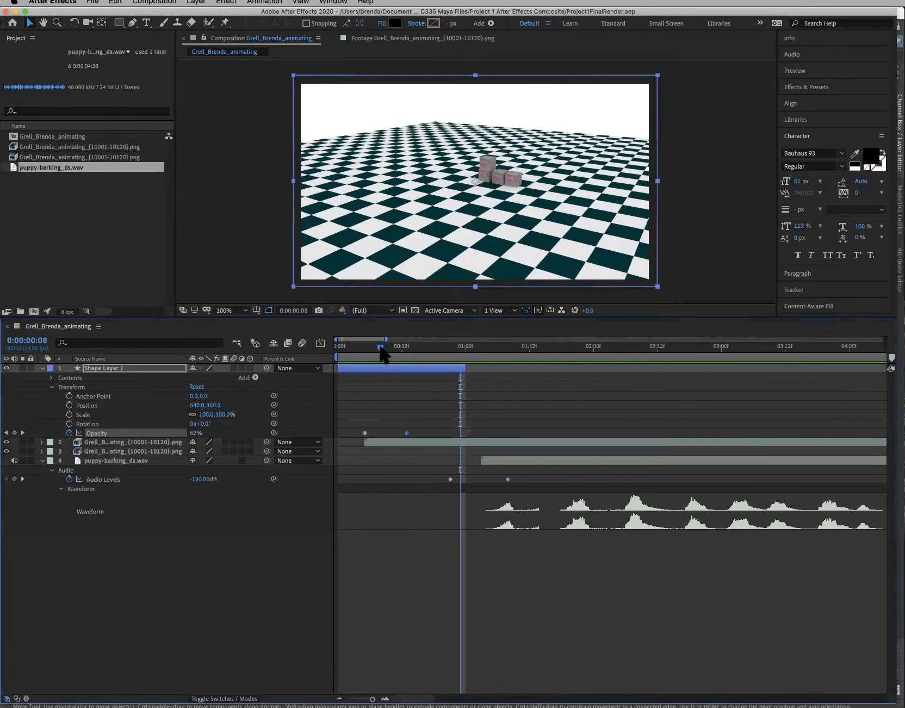
At 0:00:00:08, add a paragraph text layer reading "Sample Text" over the upper-left part of the frame
click(381, 347)
click(382, 366)
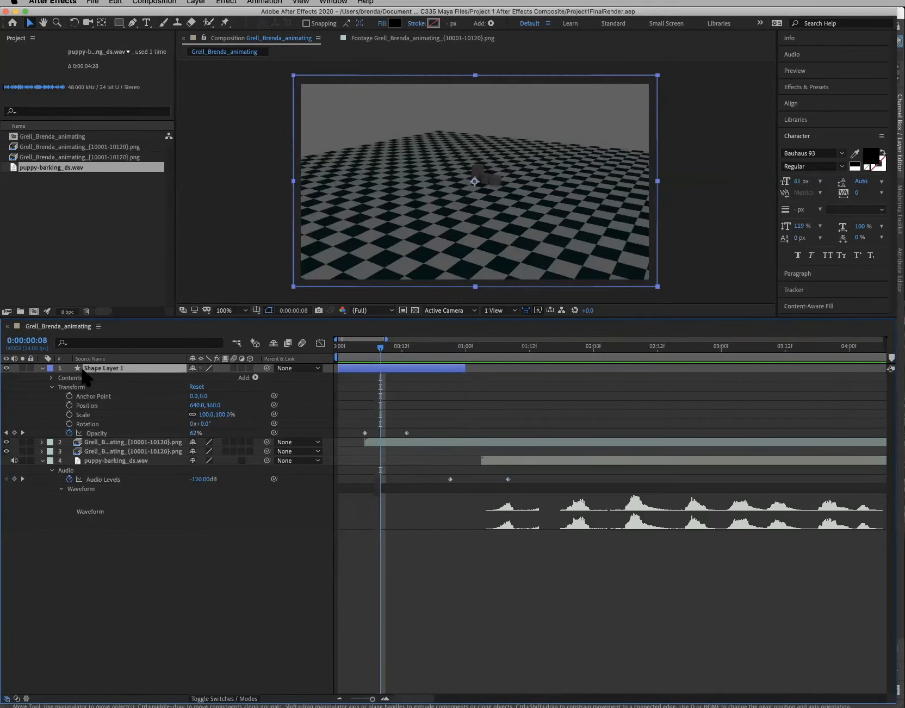
click(176, 616)
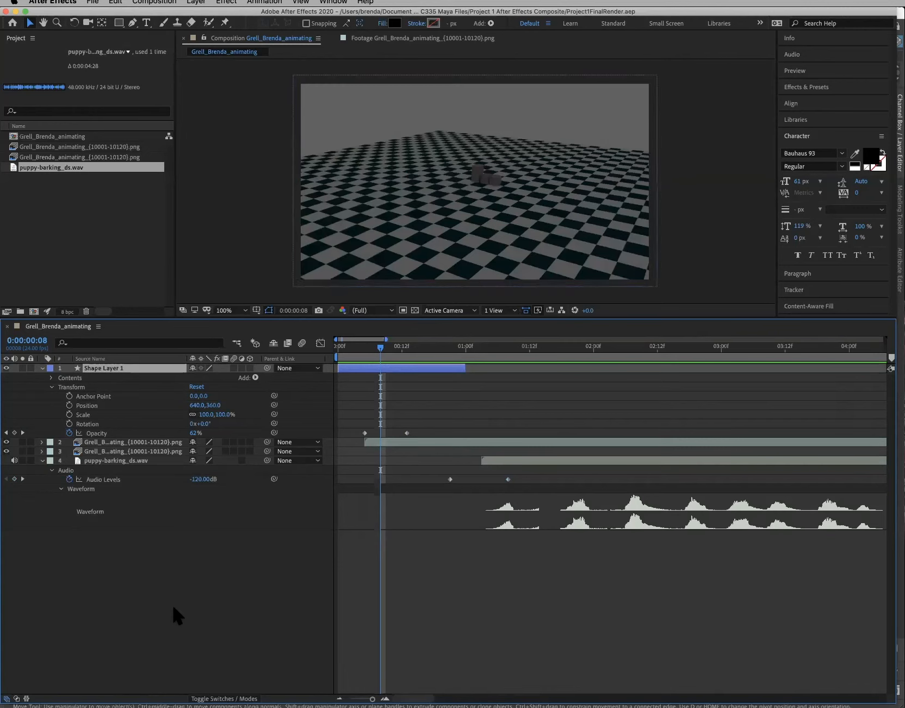
click(52, 387)
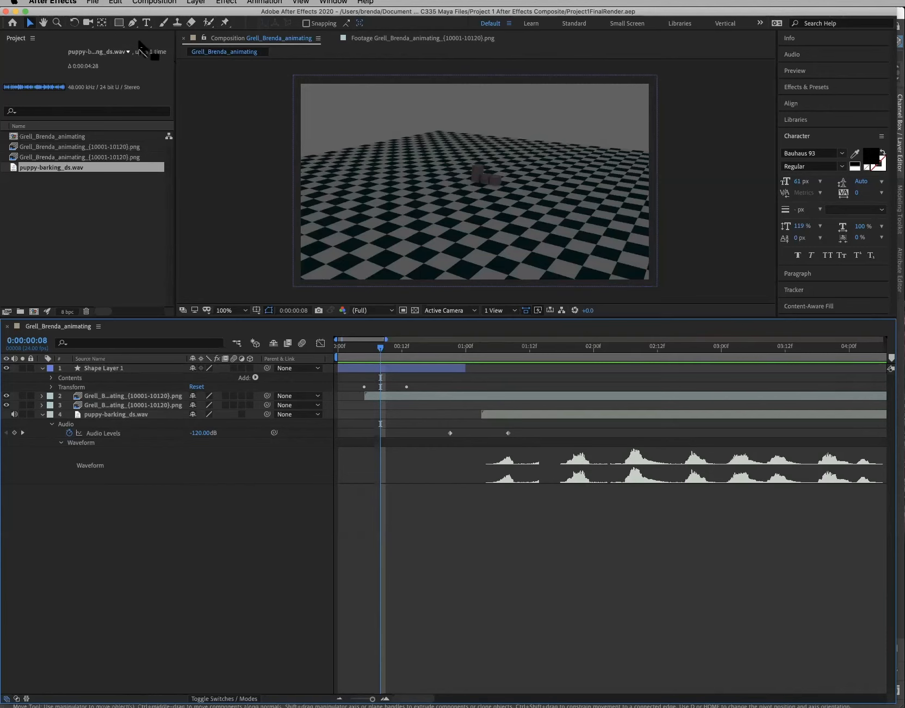
click(146, 23)
drag(342, 117, 519, 225)
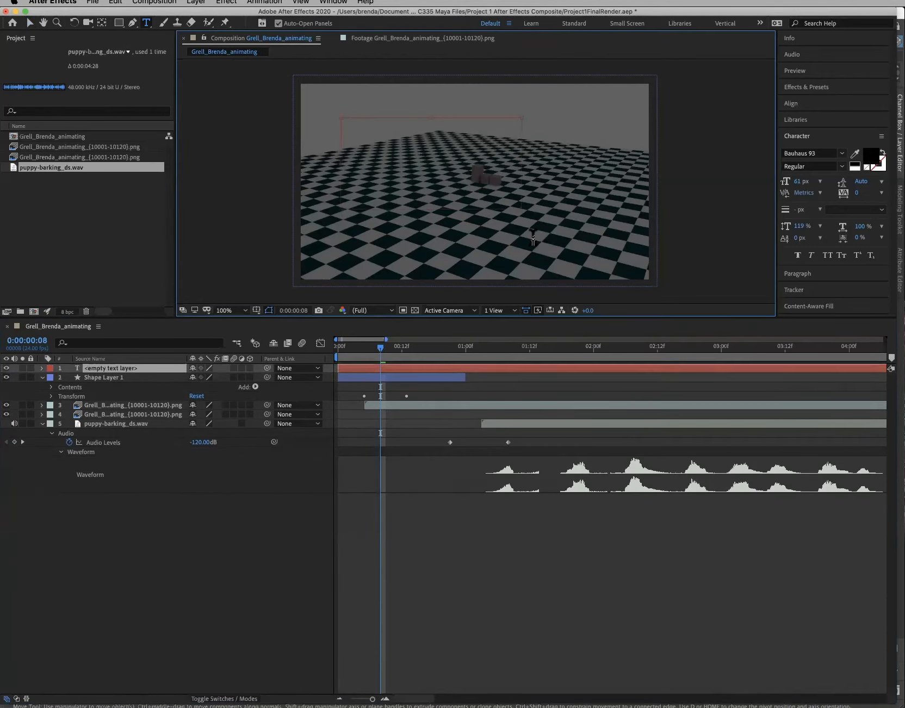
text(Sample)
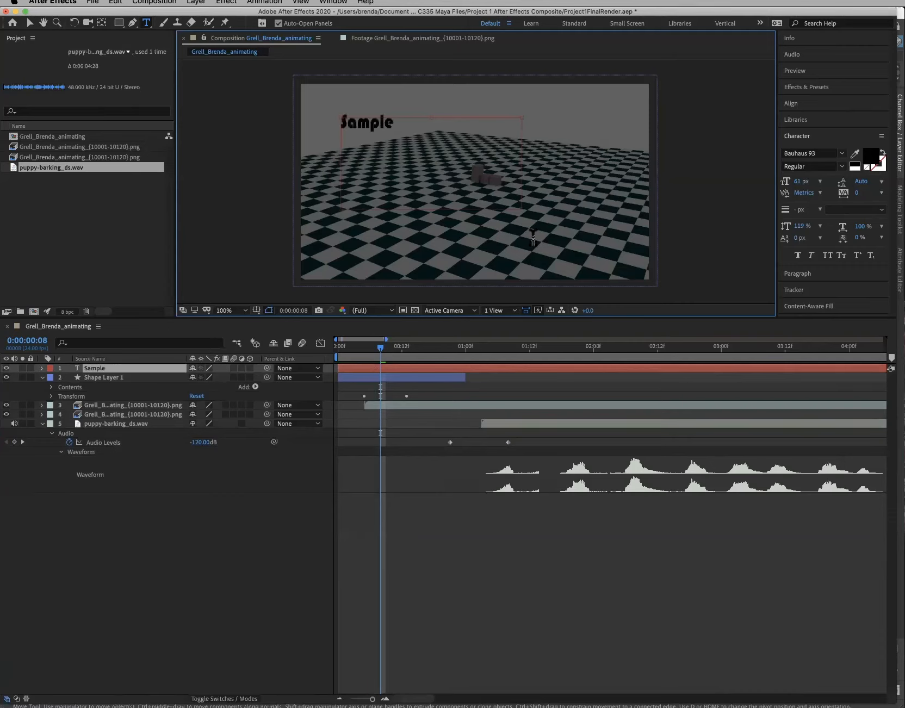
text( Text)
Format the whole "Sample Text" title in Roboto Black with a white fill and view it at 0:00:00:05
drag(343, 121, 312, 128)
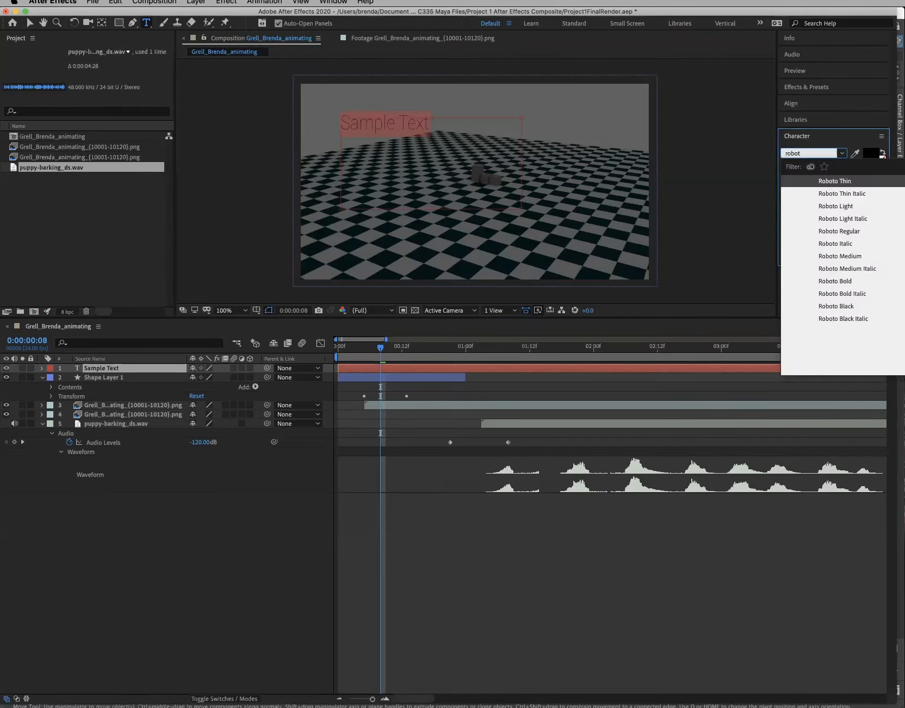
click(846, 306)
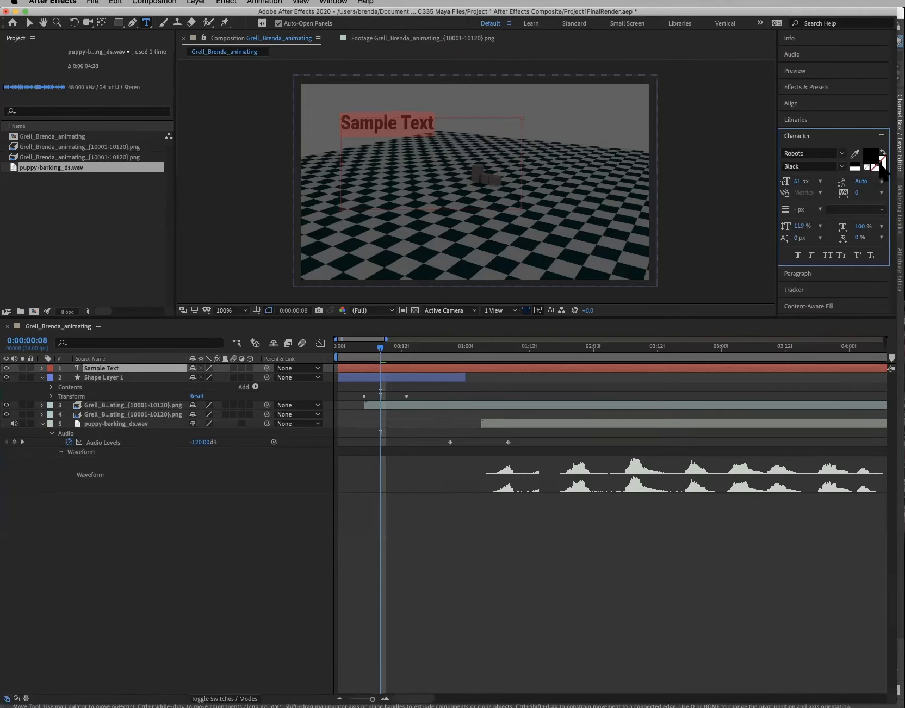
key(Escape)
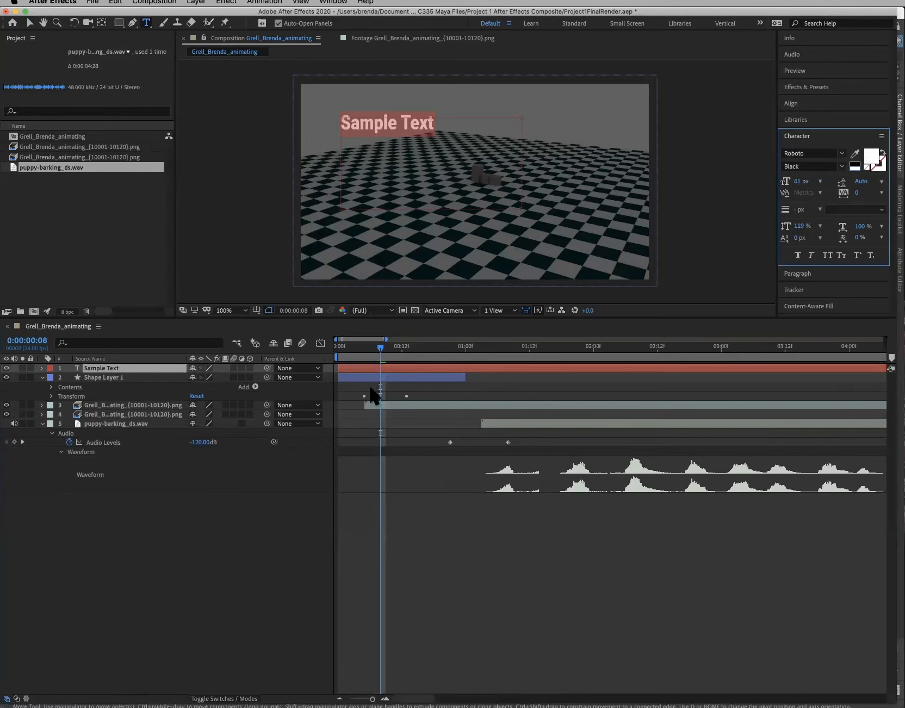
click(364, 356)
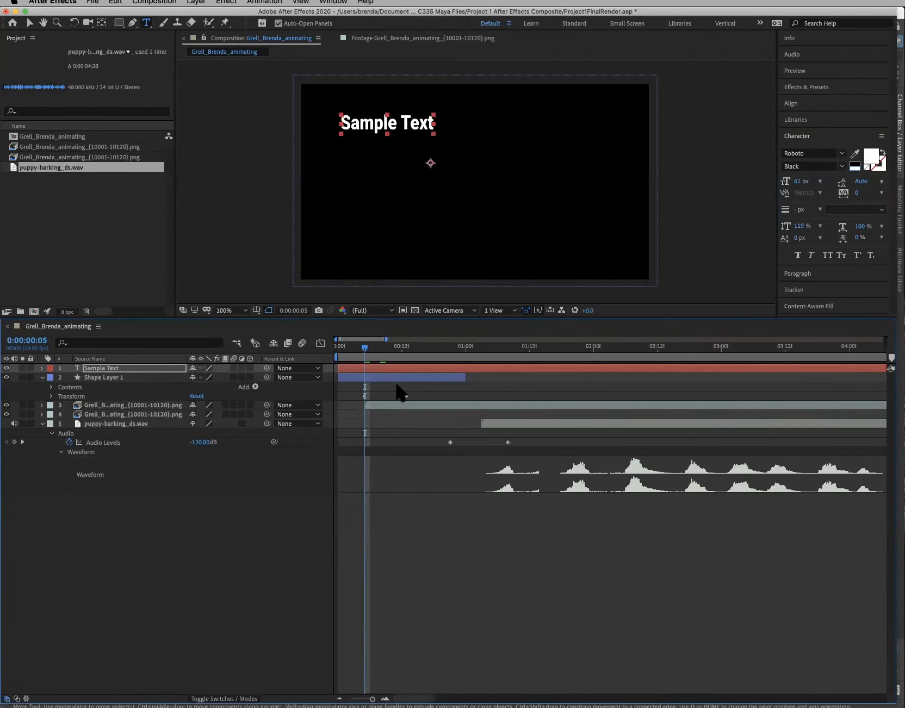
Trim the Sample Text layer to end at 0:00:01:00 and shift the shape, PNG sequence and sound layers one second later
drag(386, 338, 346, 369)
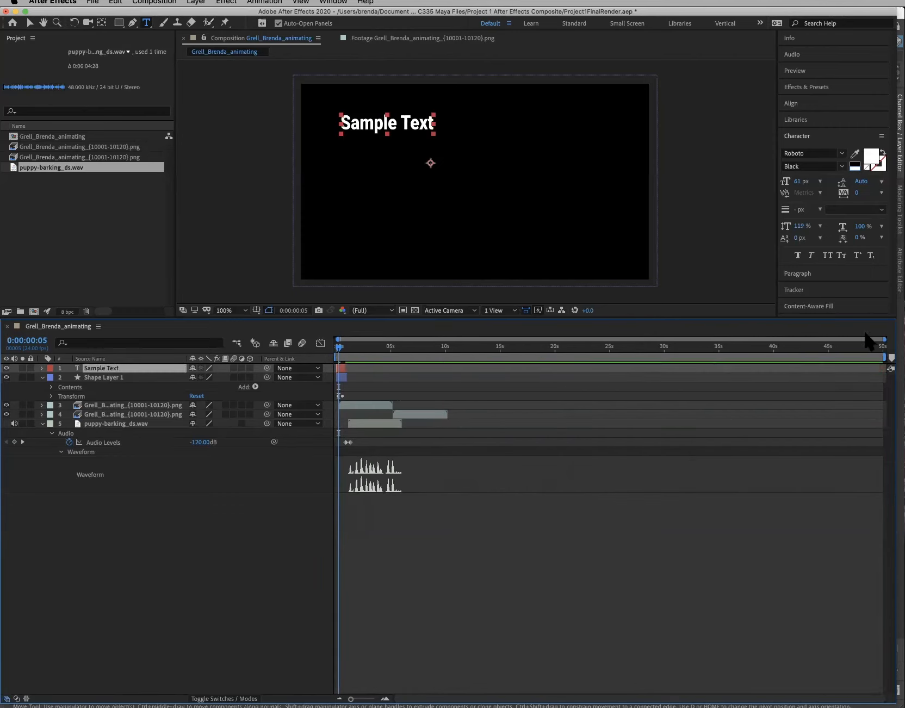
drag(877, 339, 371, 339)
click(368, 377)
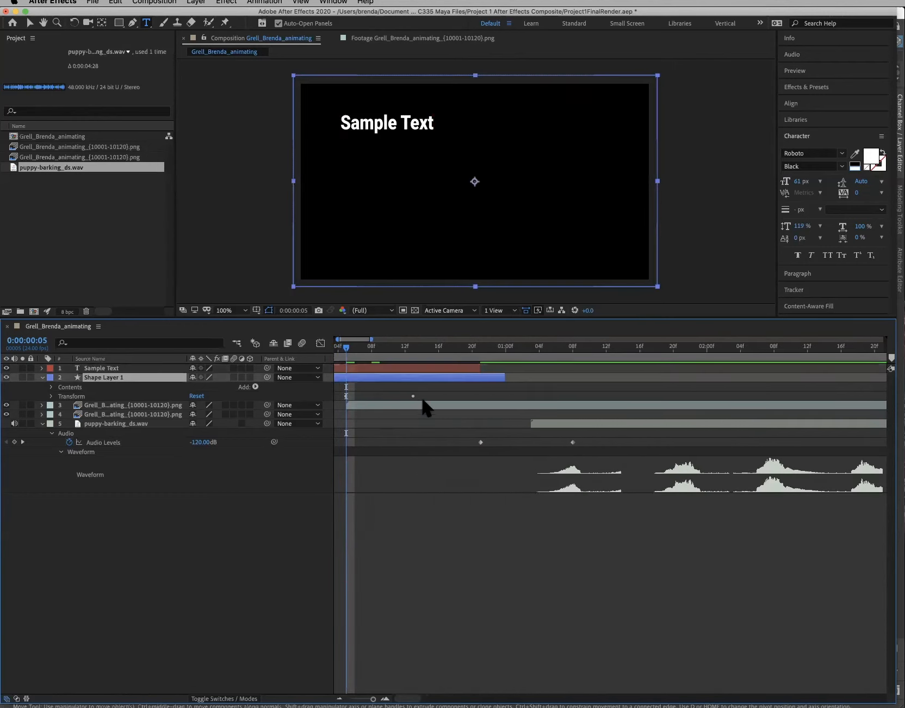
shift+click(441, 405)
shift+click(565, 425)
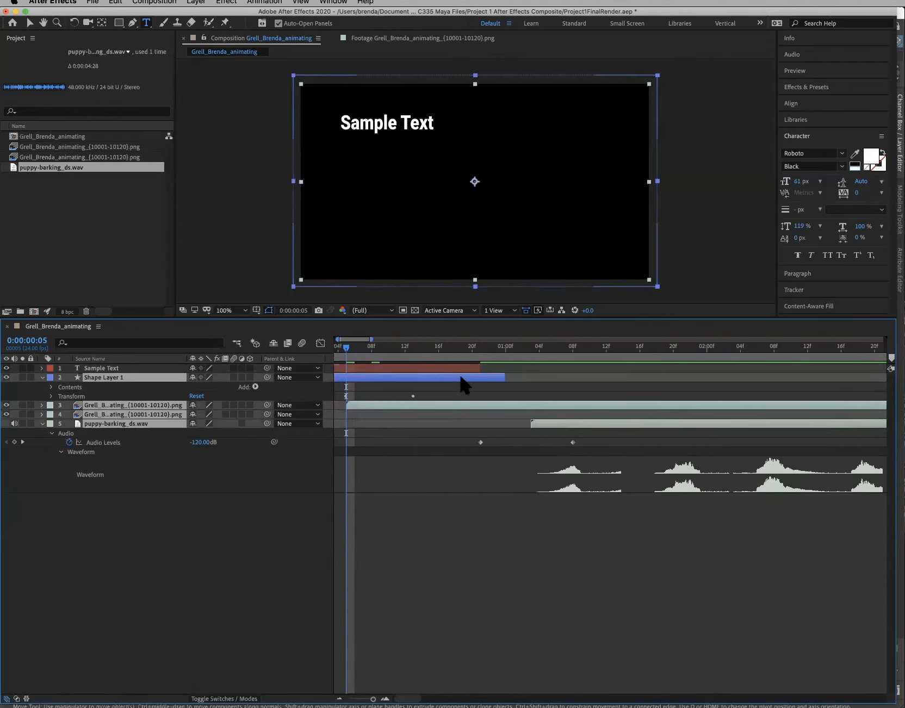
drag(461, 378, 487, 377)
drag(410, 378, 443, 377)
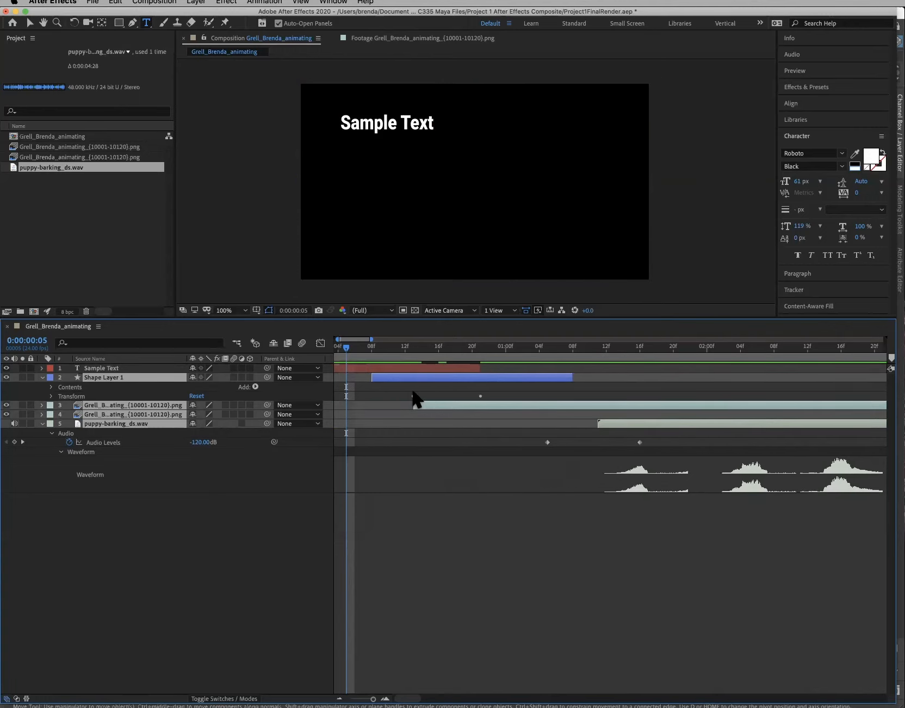
click(471, 367)
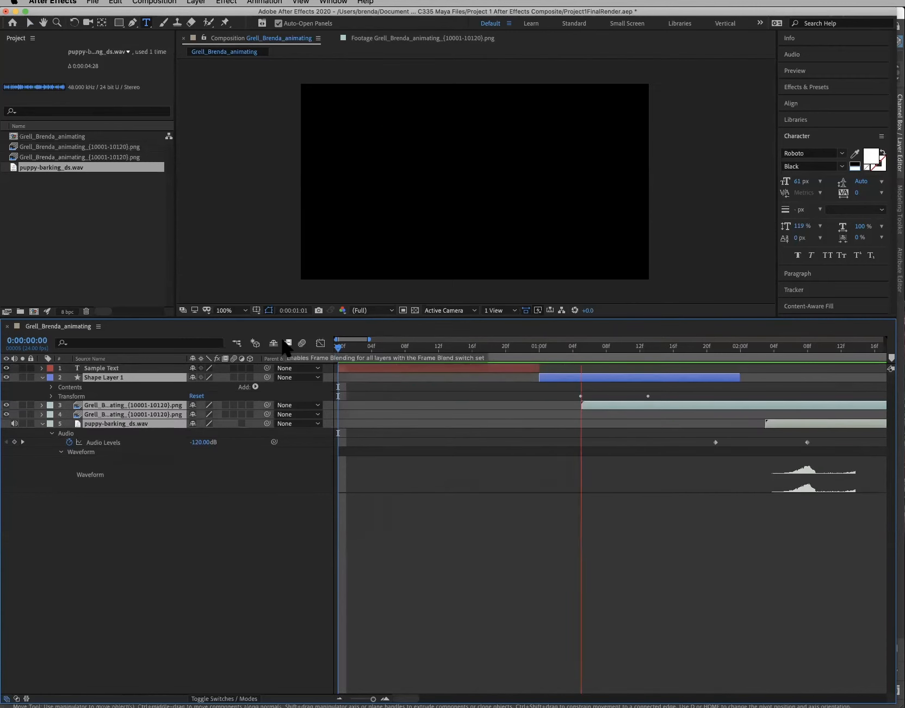
Preview the text intro and fade from the first frame, save the project and show more of the timeline
key(space)
key(super+s)
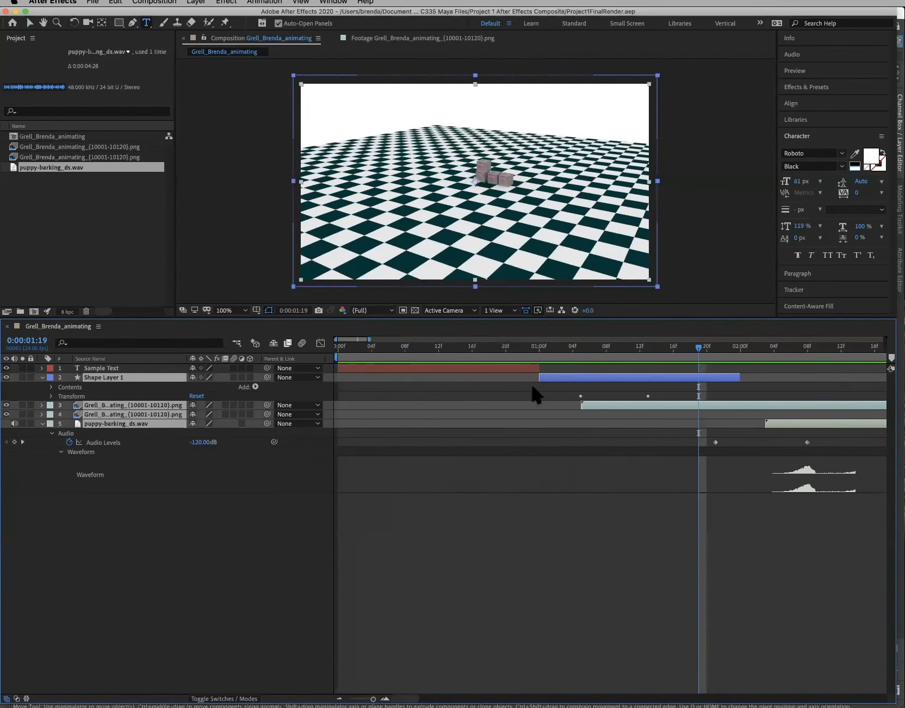
drag(369, 339, 568, 343)
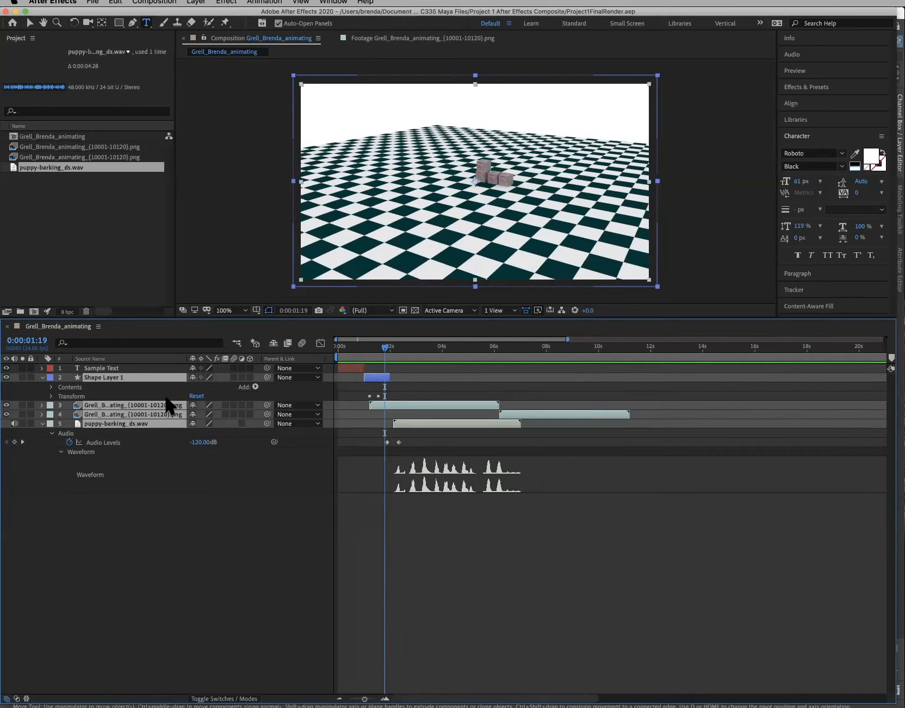
click(220, 583)
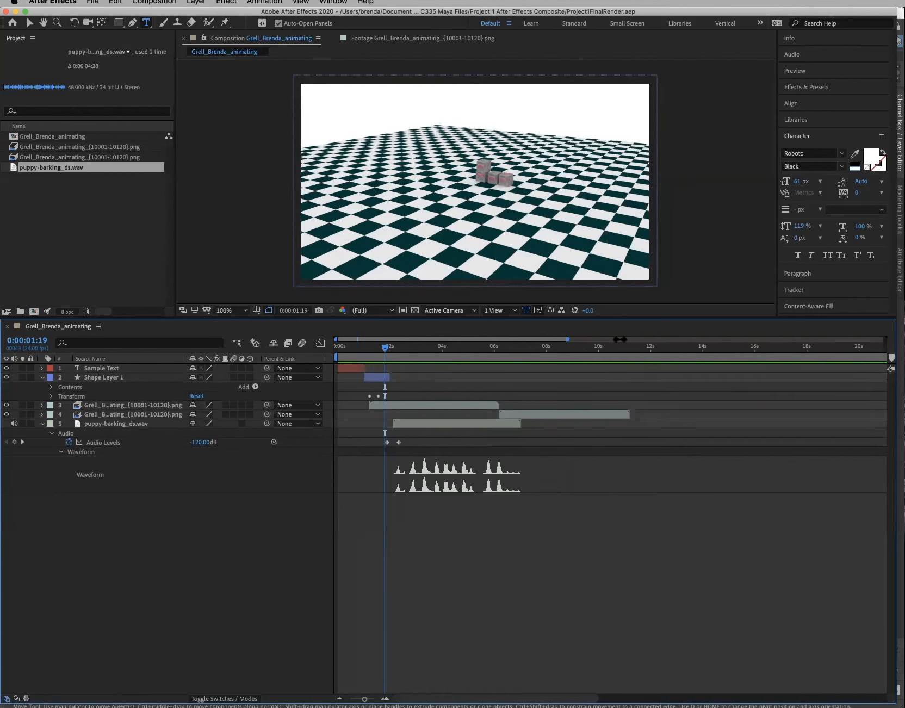
key(minus)
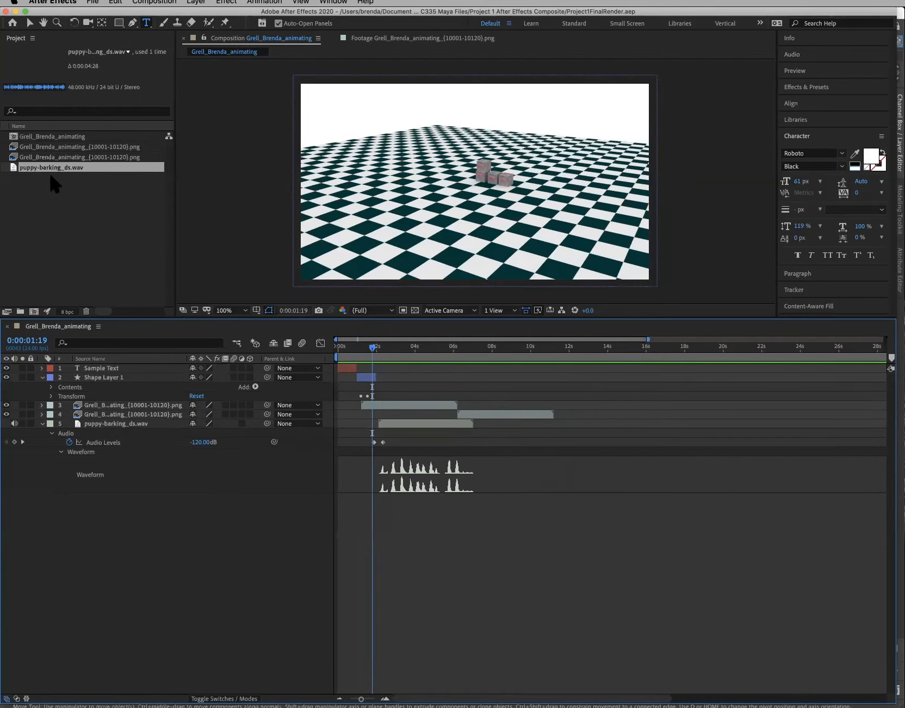
click(50, 173)
click(81, 148)
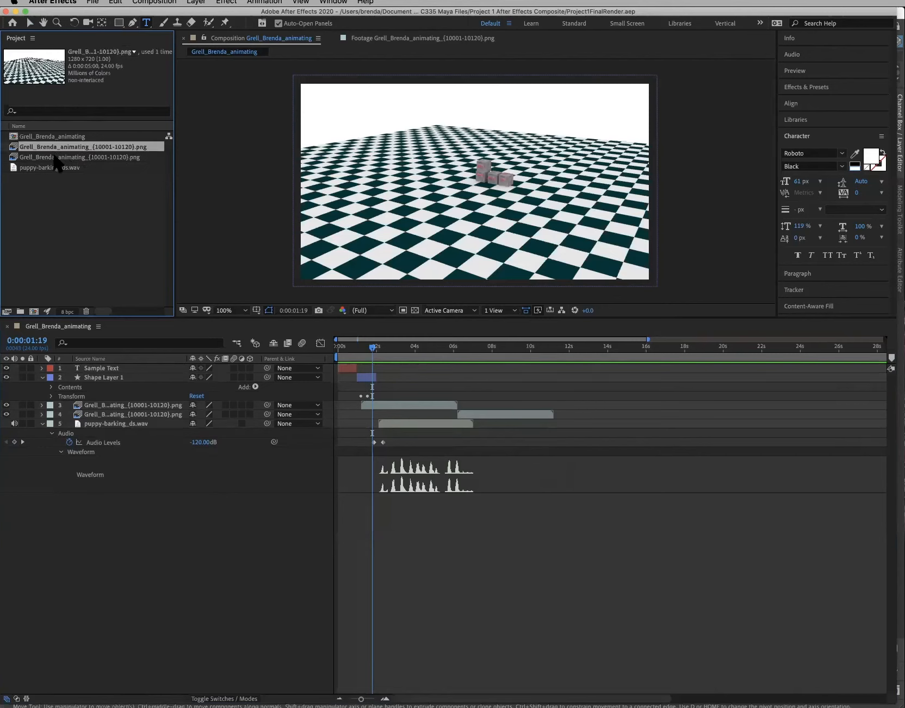
double_click(61, 231)
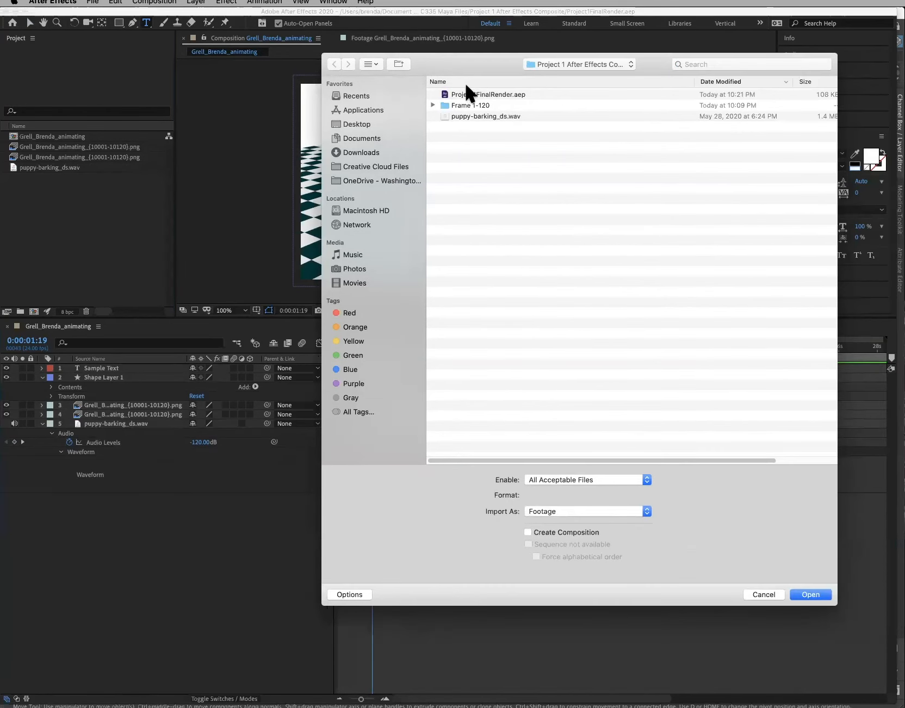
click(462, 104)
click(433, 105)
click(467, 116)
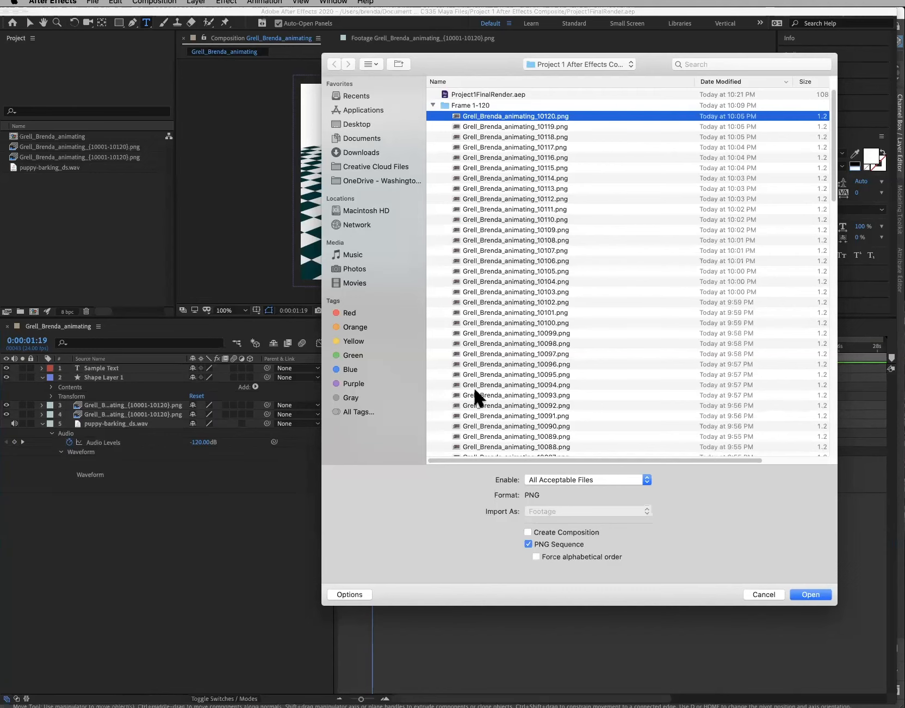
scroll(474, 399, down, 20)
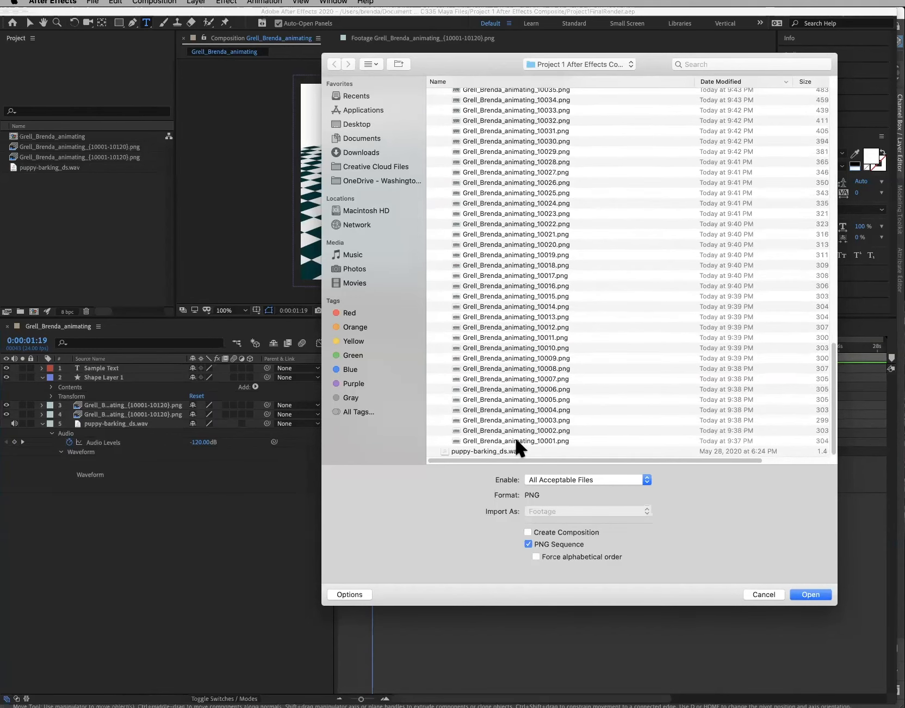
shift+click(515, 439)
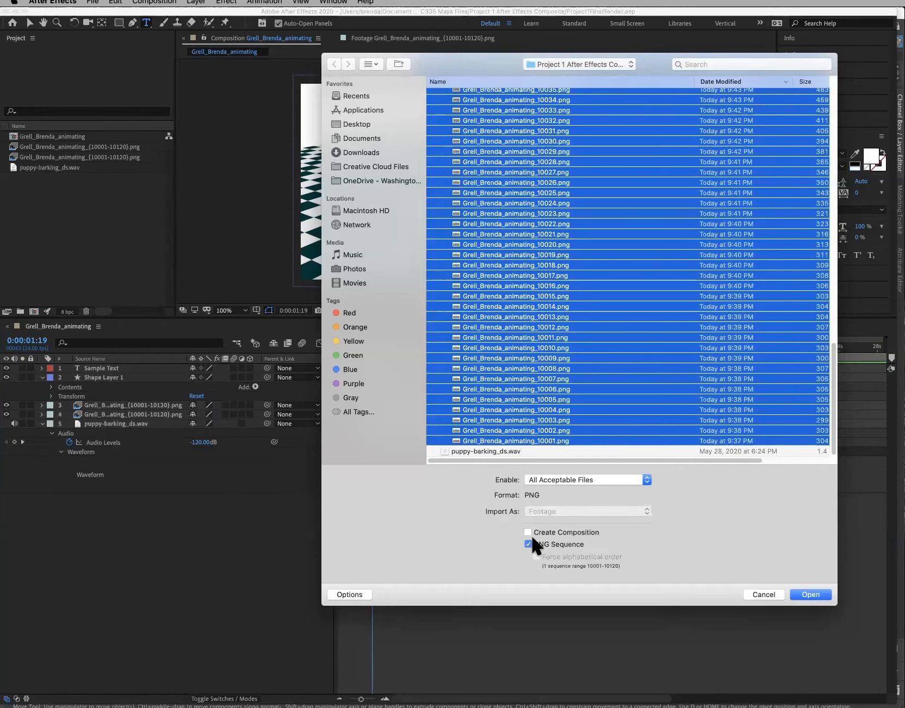
click(756, 595)
Interpret the second PNG sequence's footage with an assumed frame rate of 24 frames per second
right_click(50, 158)
mouse_move(80, 227)
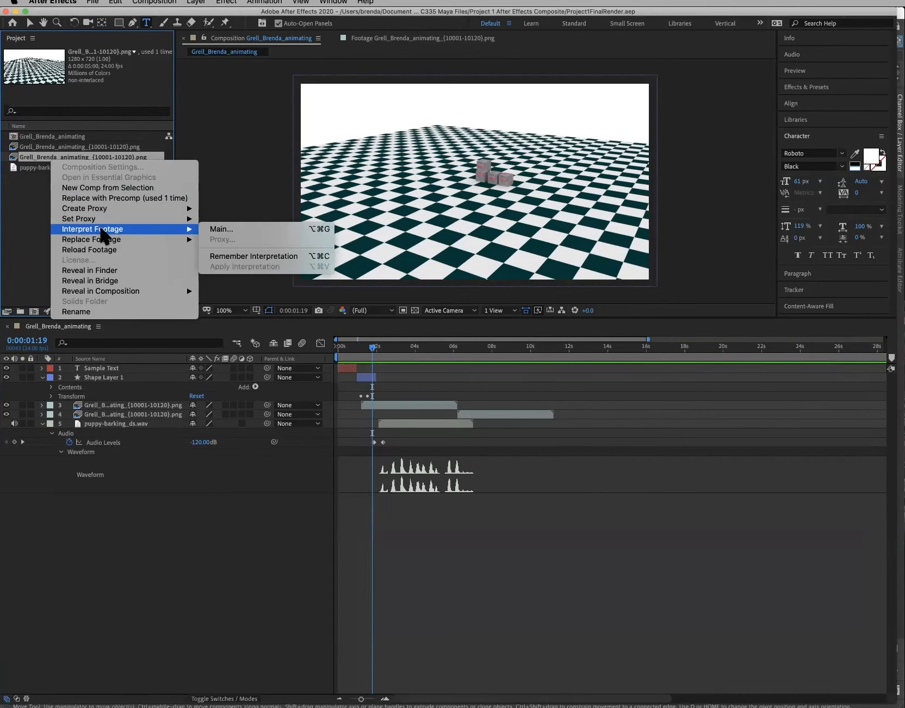
click(224, 226)
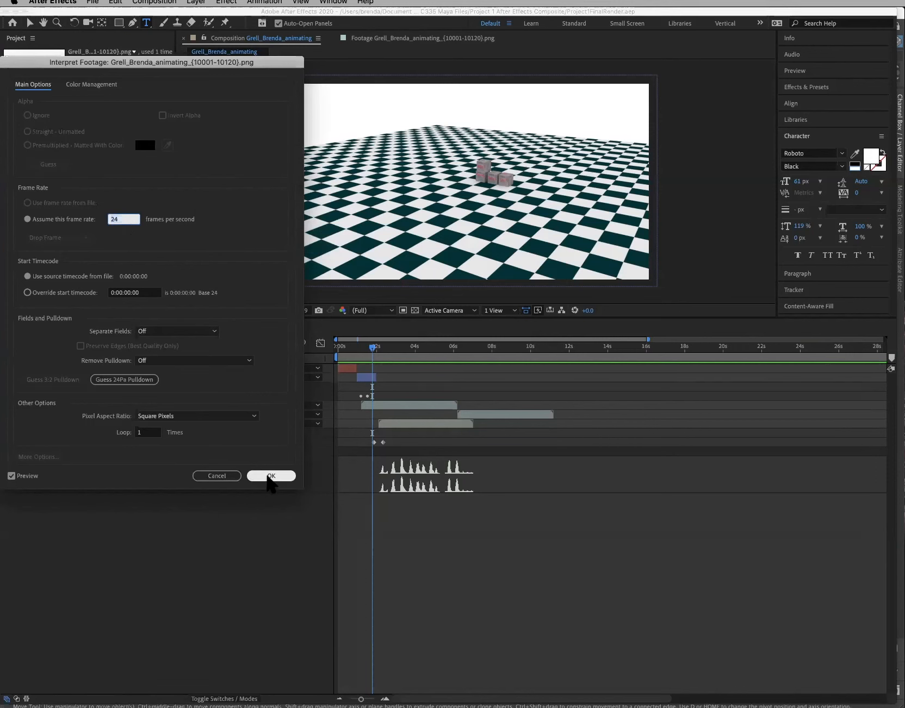
click(270, 477)
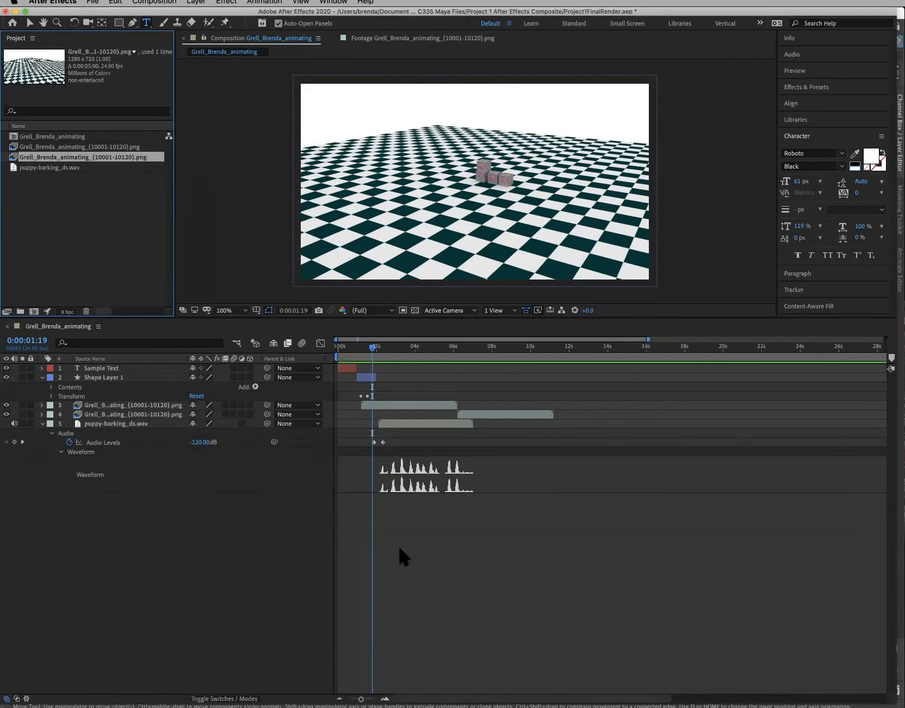
Export the composition to the Adobe Media Encoder queue
click(445, 545)
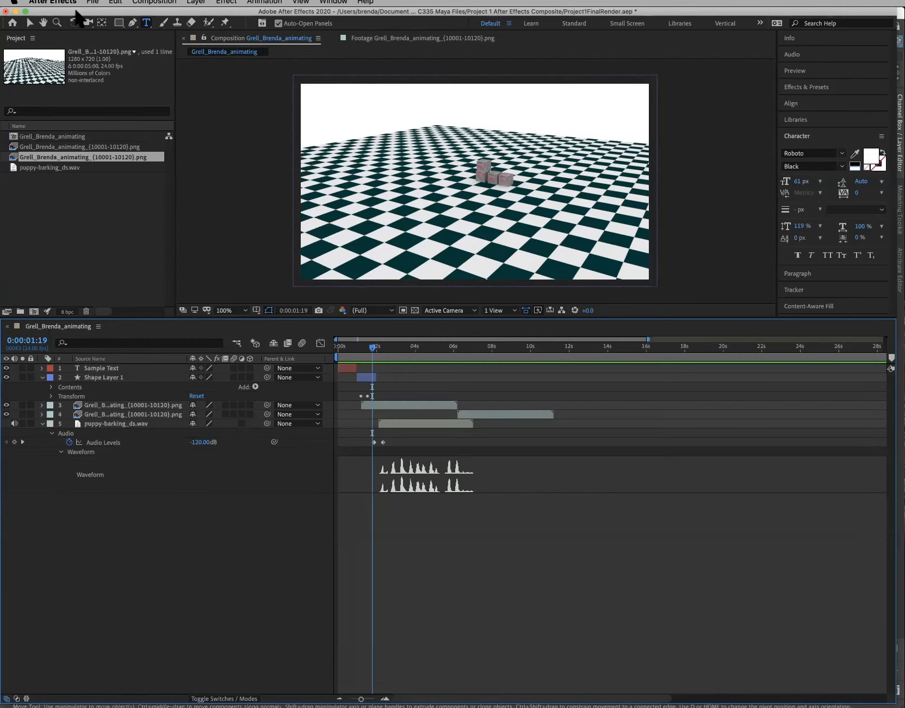
click(93, 2)
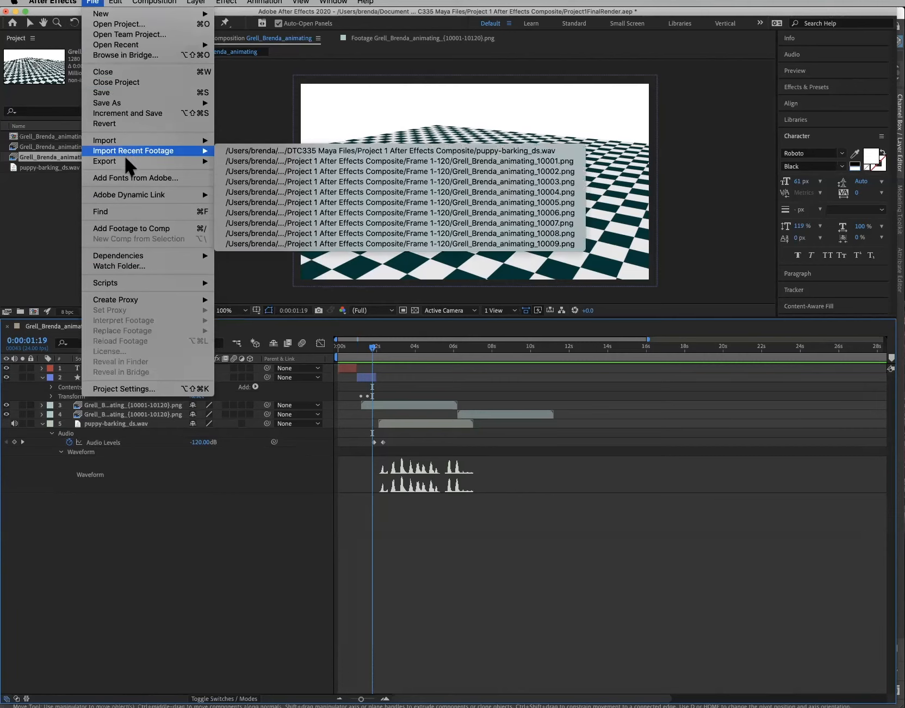
mouse_move(131, 161)
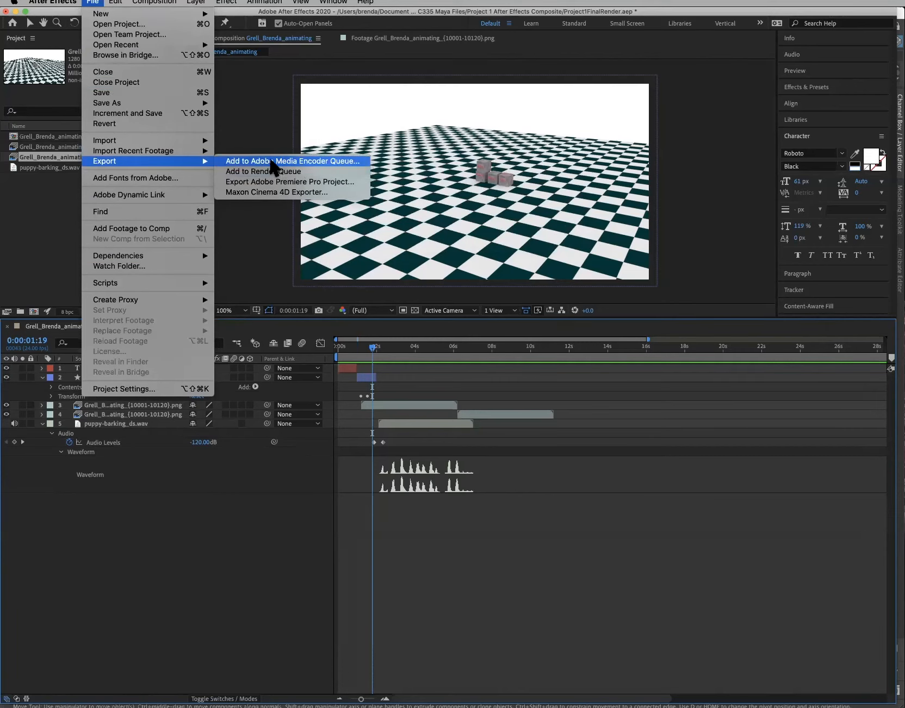
click(304, 161)
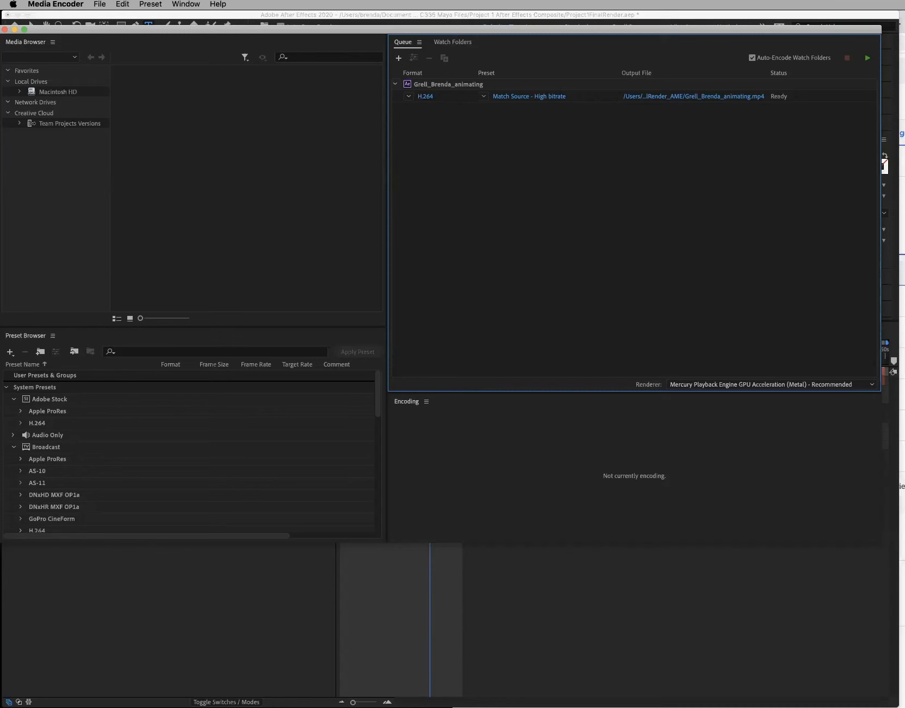
Switch to Chrome and review YouTube's recommended upload encoding settings and Vimeo's video compression guidelines
key(super+Tab)
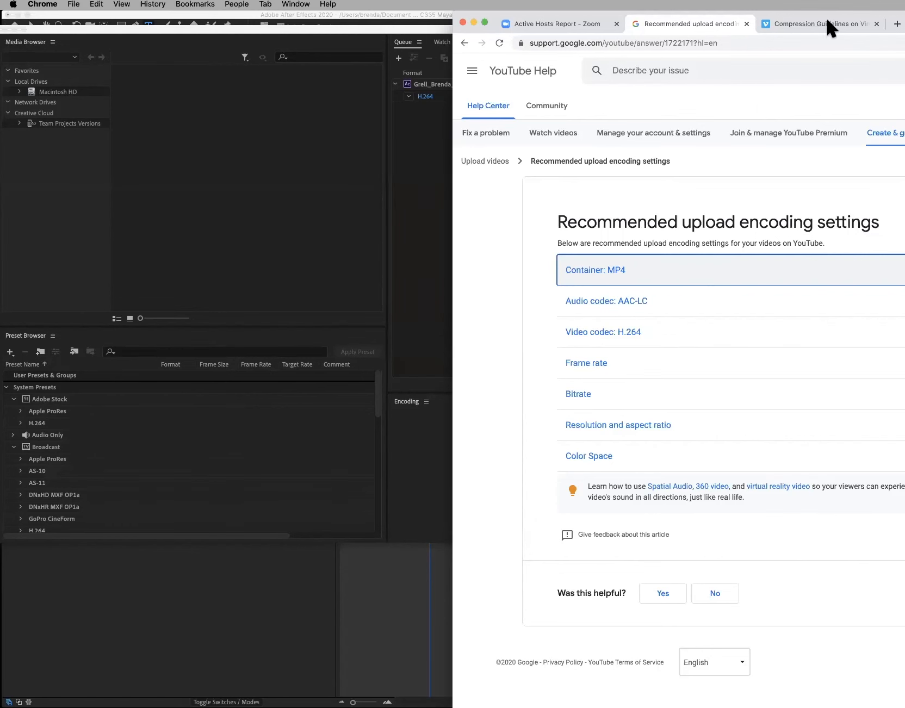
click(772, 202)
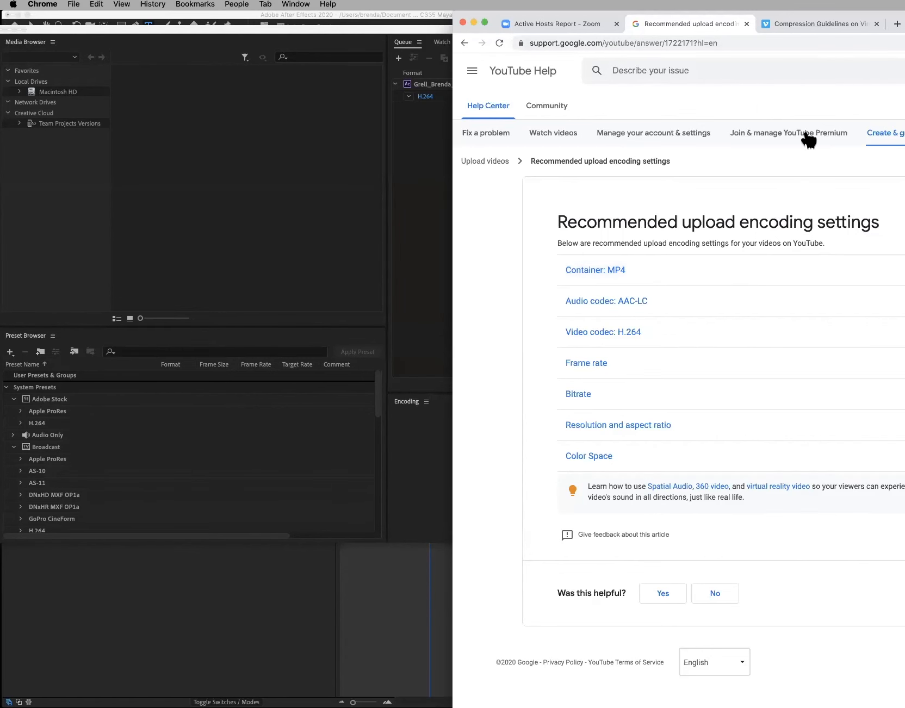
click(809, 25)
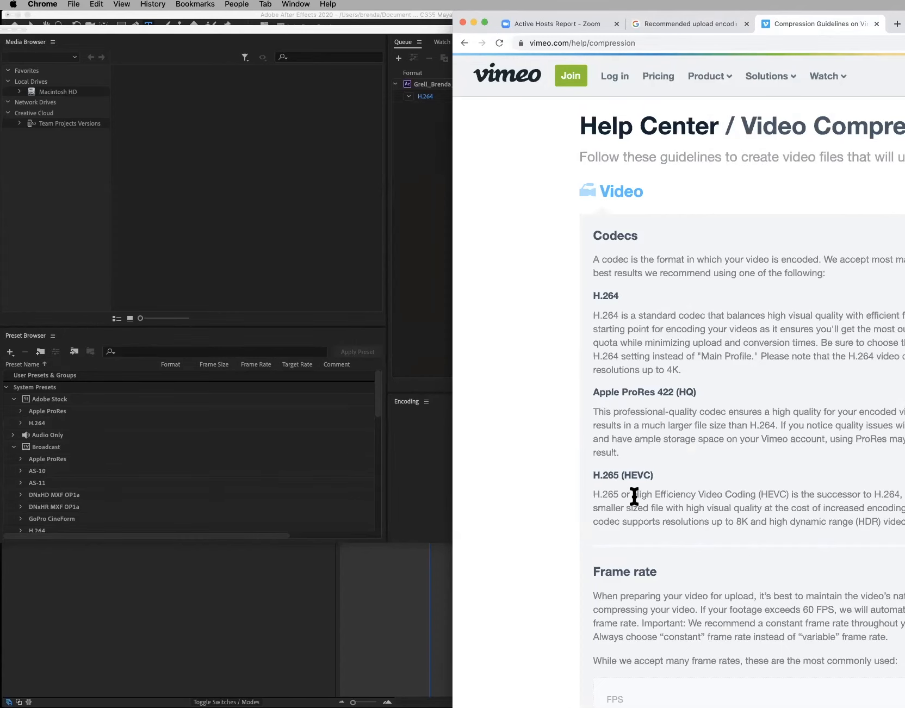
Switch to Media Encoder and open the export settings of the queued H.264 output
click(424, 262)
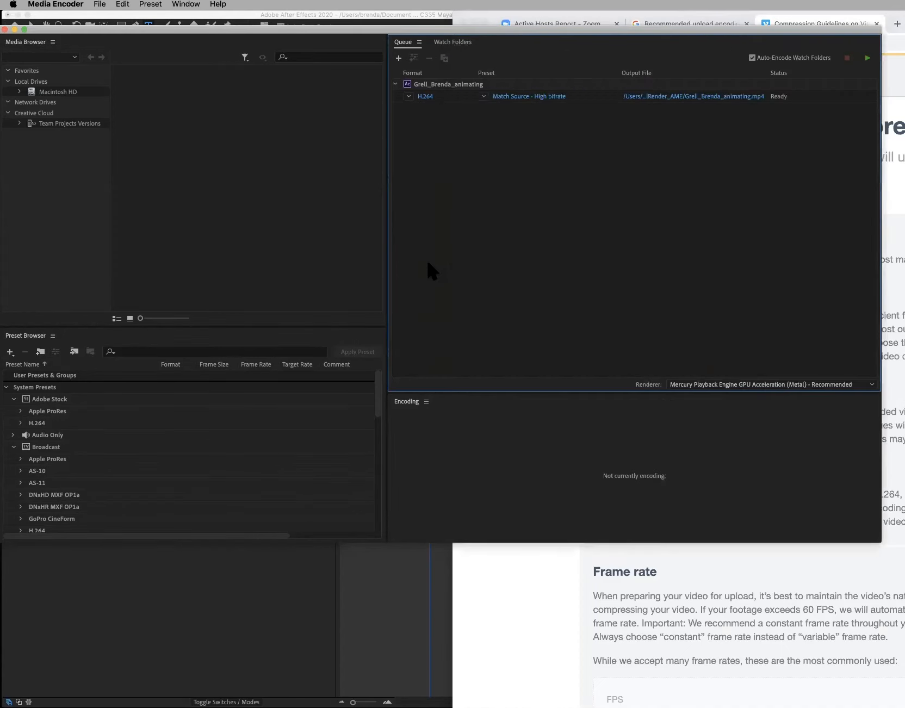
click(511, 96)
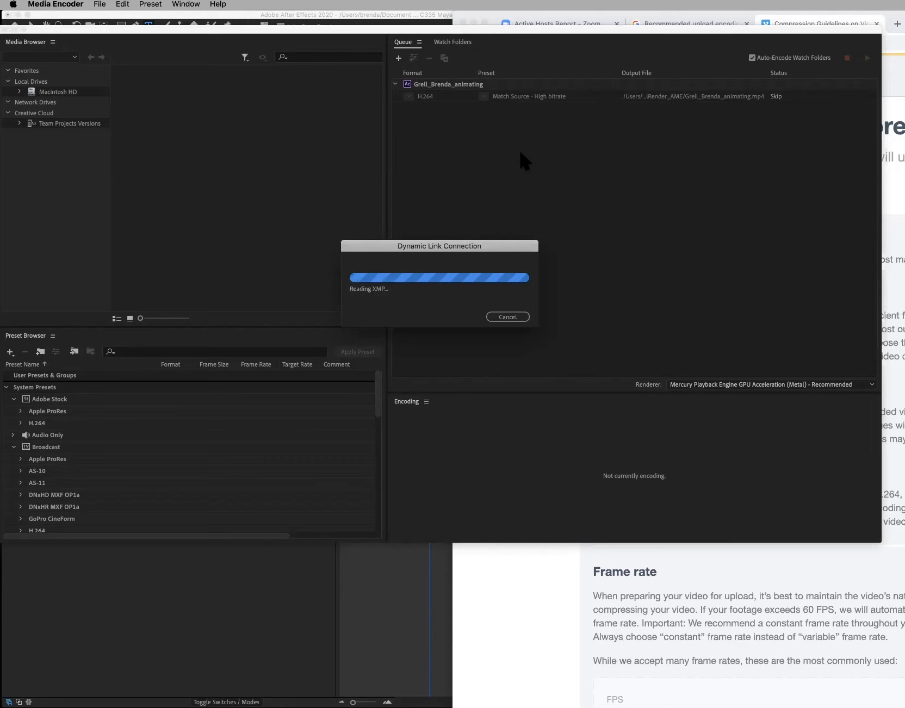
drag(525, 152, 510, 104)
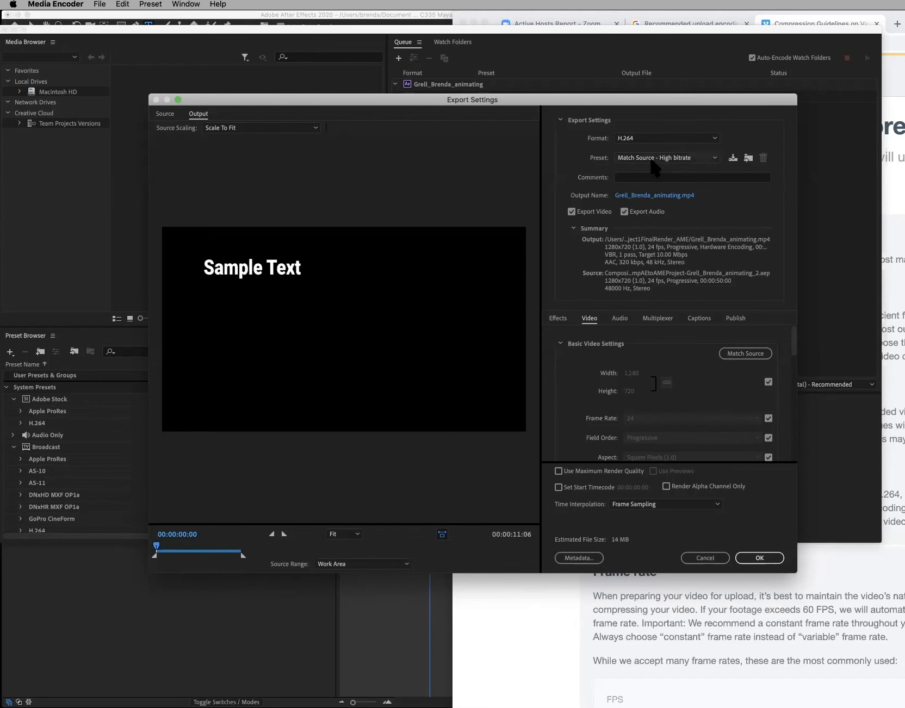
Try the Vimeo 720p HD and YouTube 720p HD presets for the H.264 export
click(651, 161)
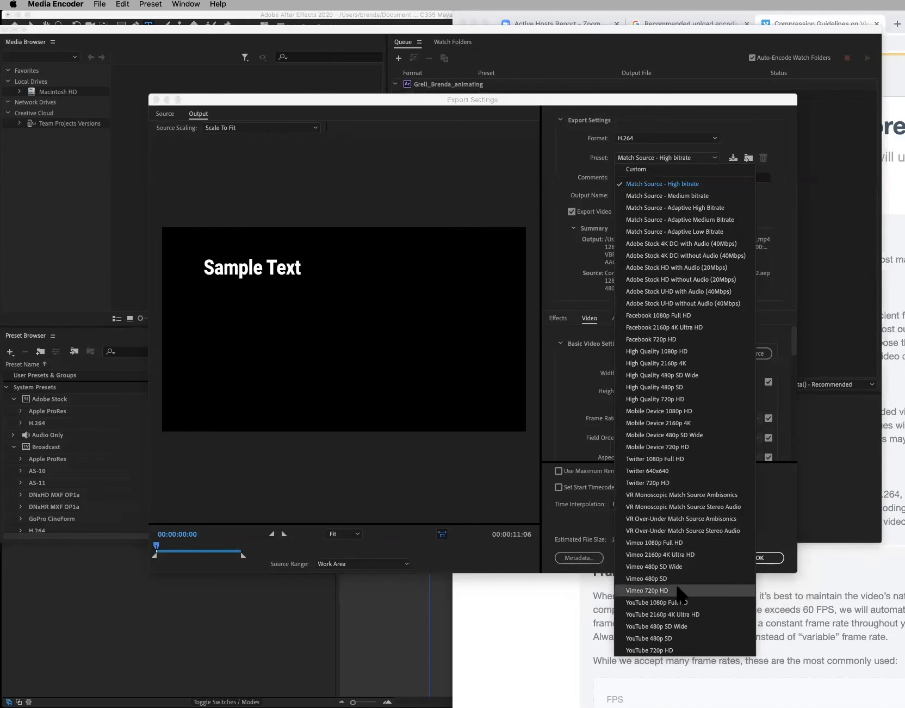
click(678, 592)
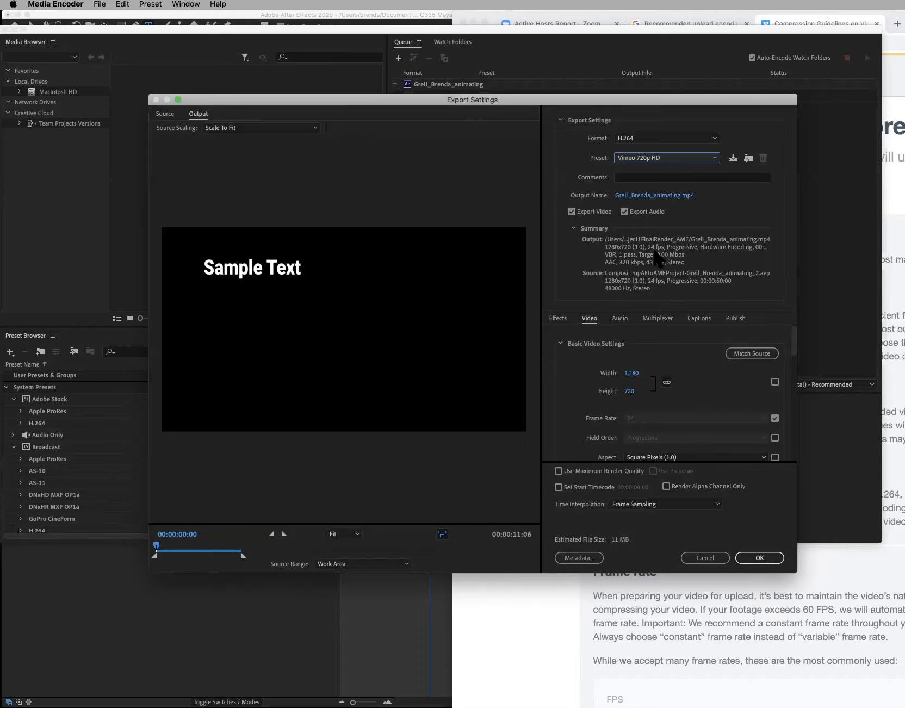
click(670, 157)
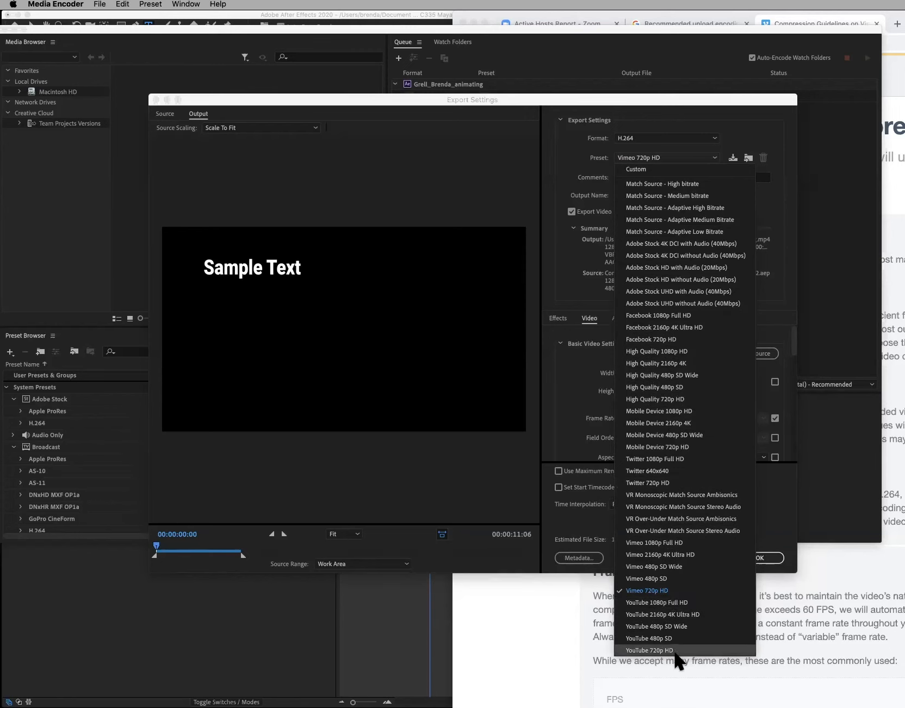
click(675, 651)
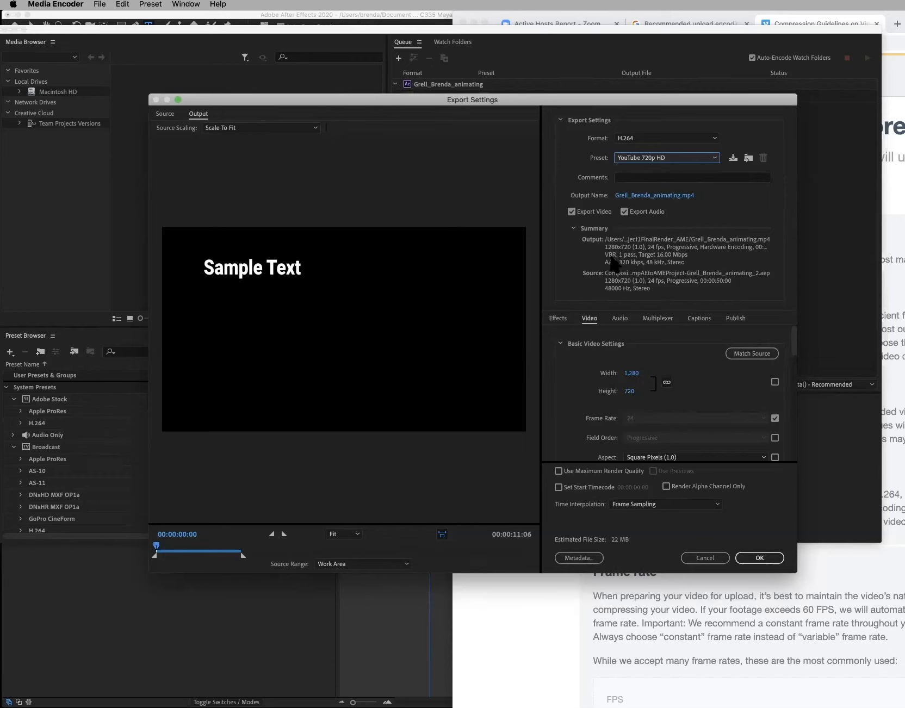
Set the export preset to Match Source - High bitrate and accept the export settings
click(675, 159)
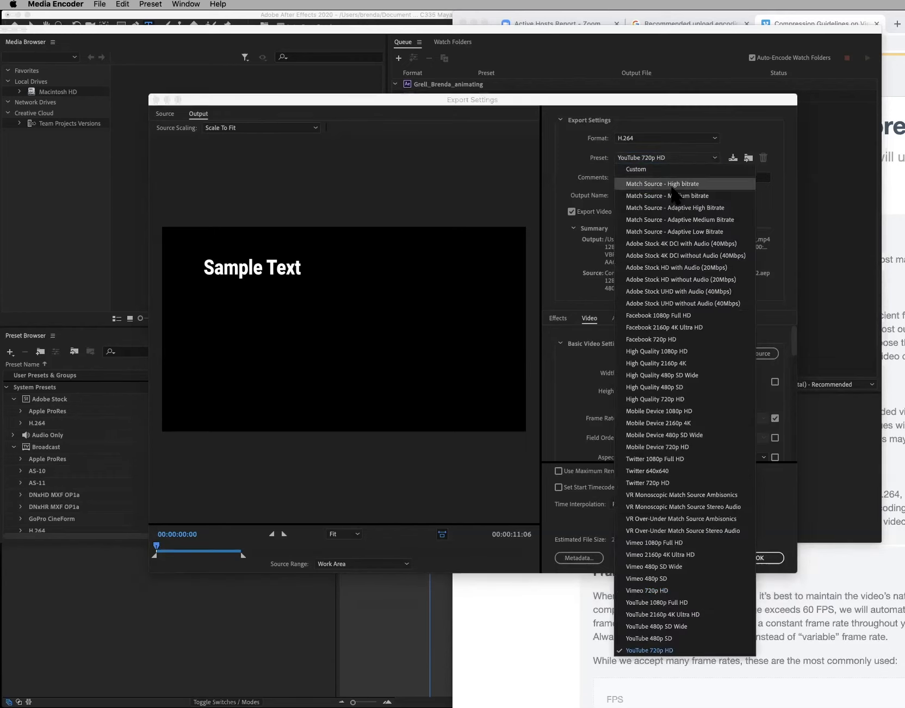
click(674, 184)
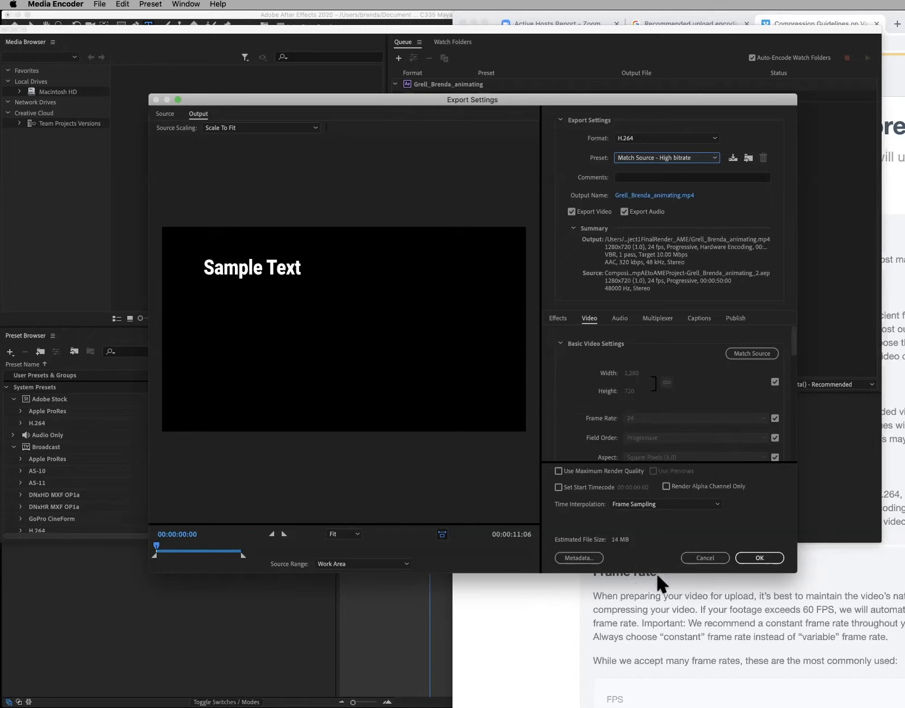
click(759, 558)
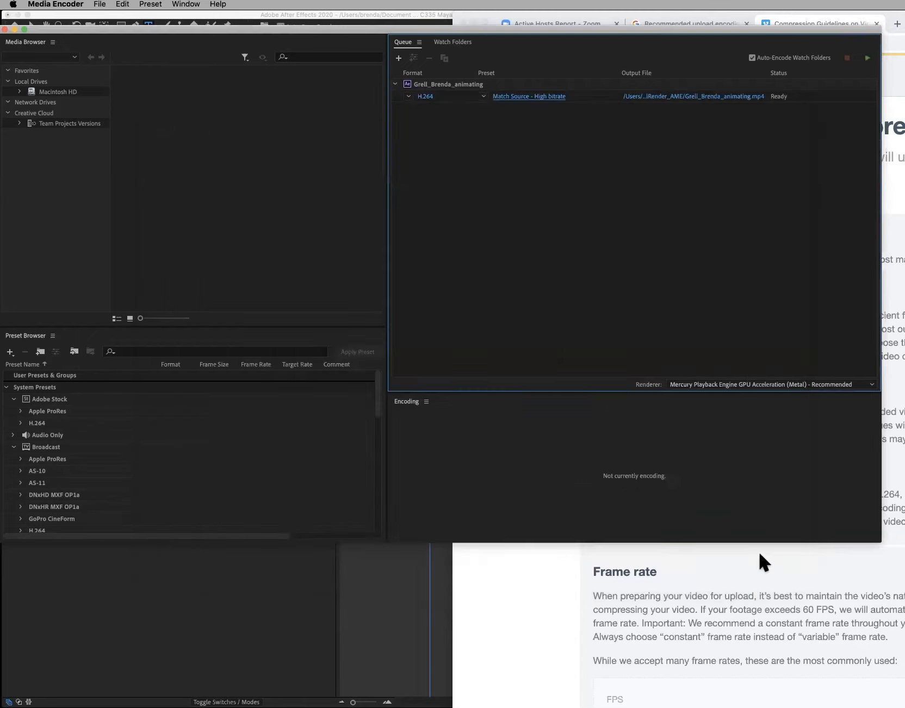